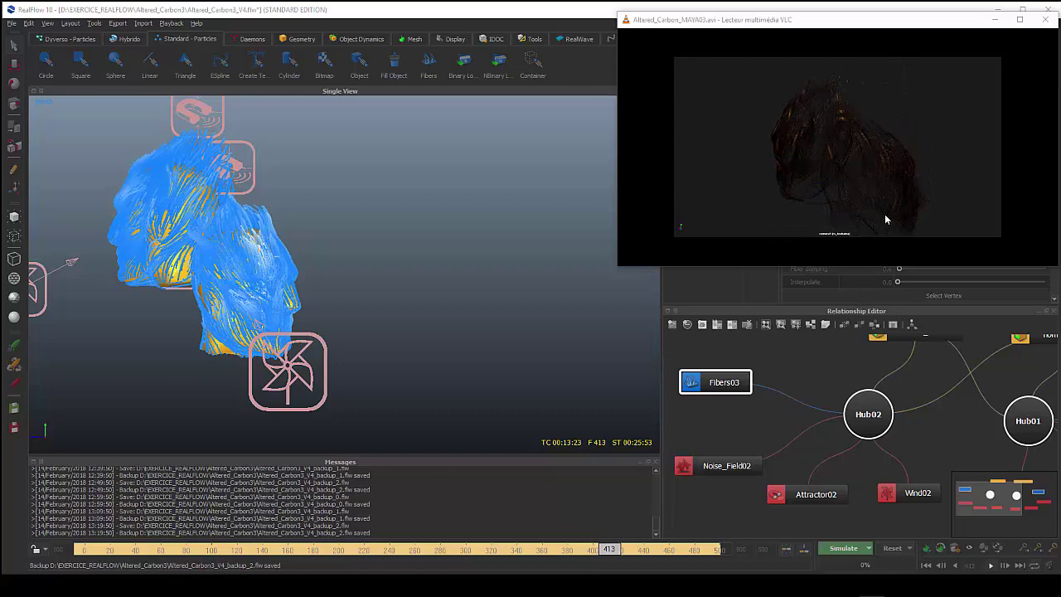
Step: Pause the Maya render preview in VLC and minimize the player window
{"action": "left_click_drag", "start_coordinate": [871, 20], "coordinate": [832, 47]}
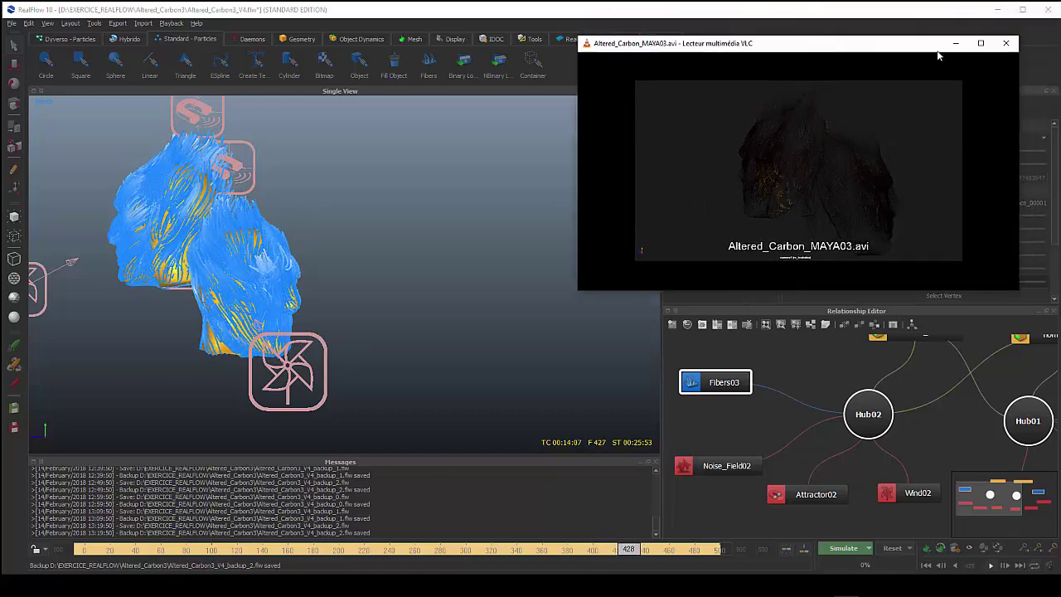
{"action": "left_click", "coordinate": [879, 132]}
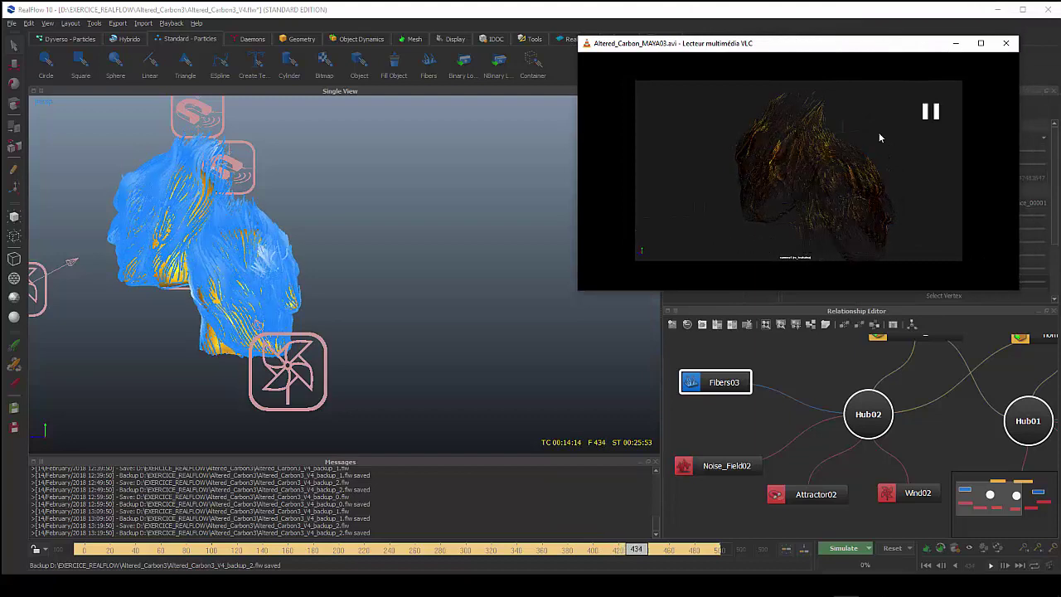
{"action": "left_click", "coordinate": [958, 44]}
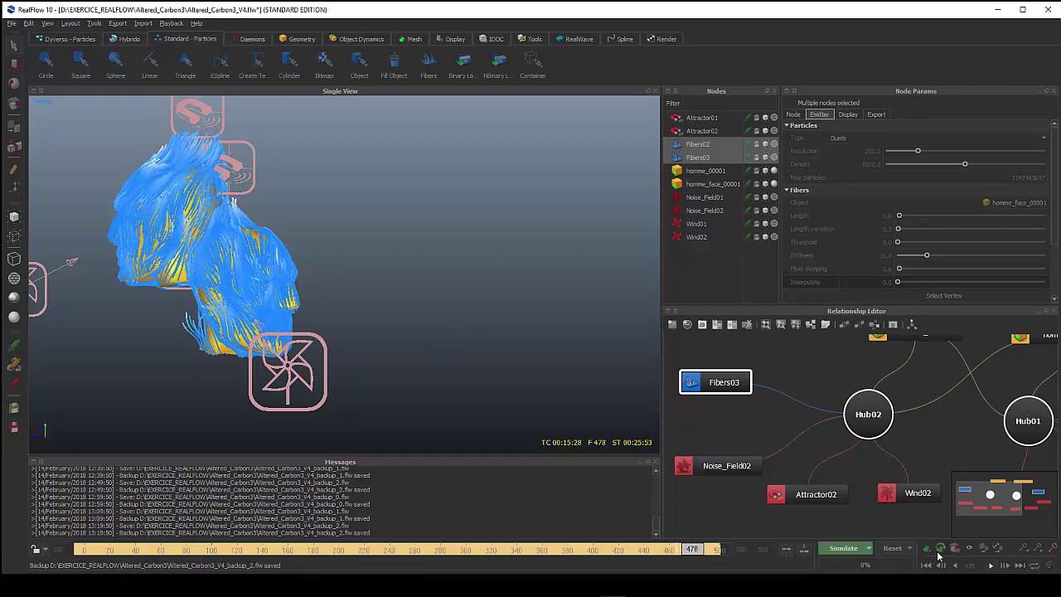
Step: Stop playback, hide the Fibers02 and Fibers03 fibers, and select homme_face_00001
{"action": "left_click", "coordinate": [991, 567]}
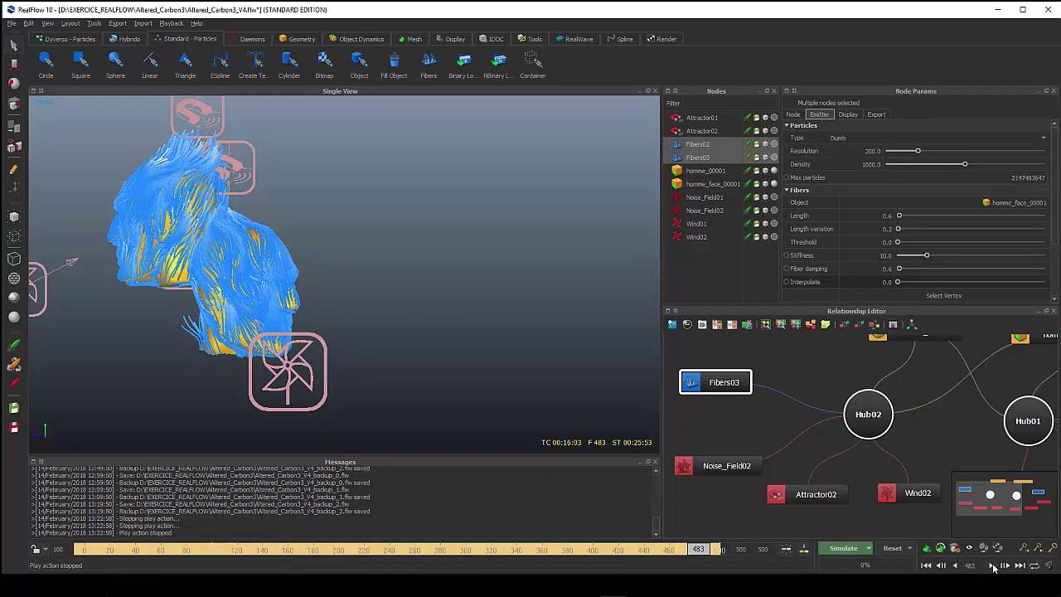
{"action": "mouse_move", "coordinate": [260, 282]}
{"action": "left_mouse_down", "text": "alt"}
{"action": "mouse_move", "coordinate": [412, 274]}
{"action": "mouse_move", "coordinate": [417, 290]}
{"action": "left_mouse_up", "text": "alt"}
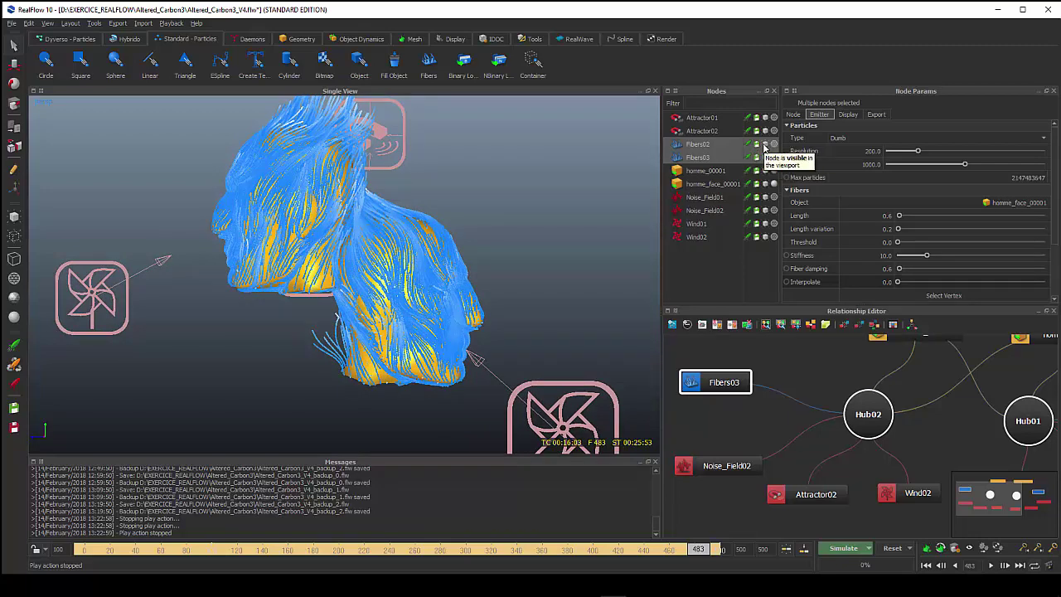
{"action": "left_click", "coordinate": [765, 144]}
{"action": "left_click", "coordinate": [765, 157]}
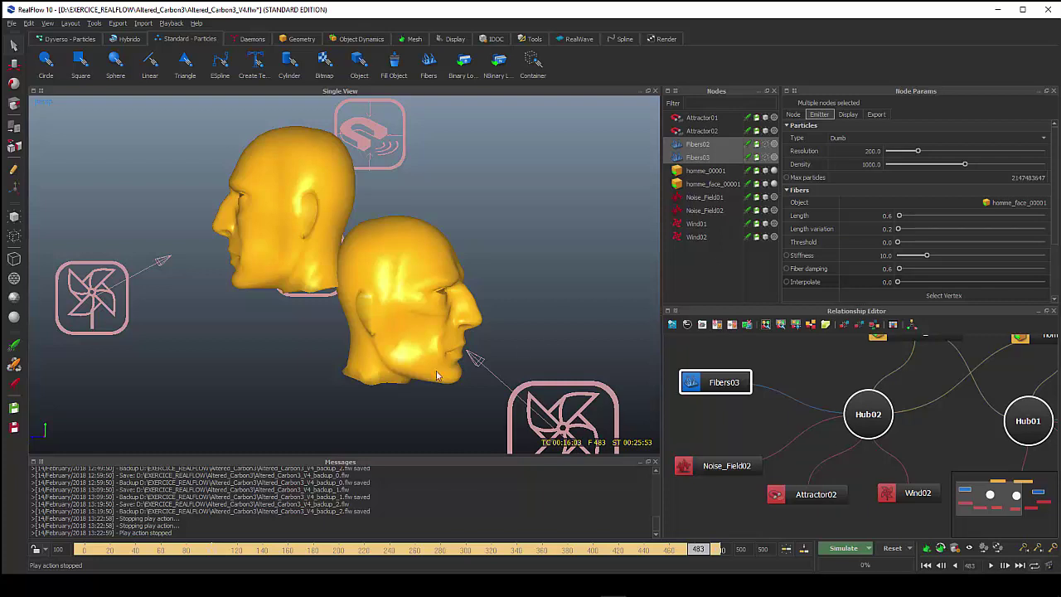
{"action": "scroll", "coordinate": [424, 369], "scroll_direction": "up", "scroll_amount": 2}
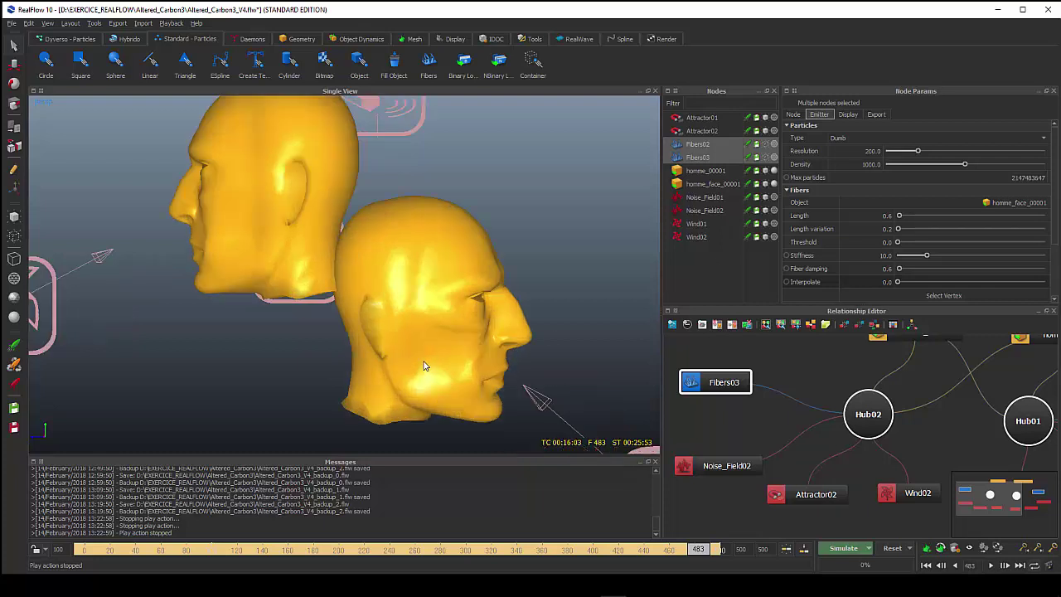
{"action": "left_click", "coordinate": [438, 320]}
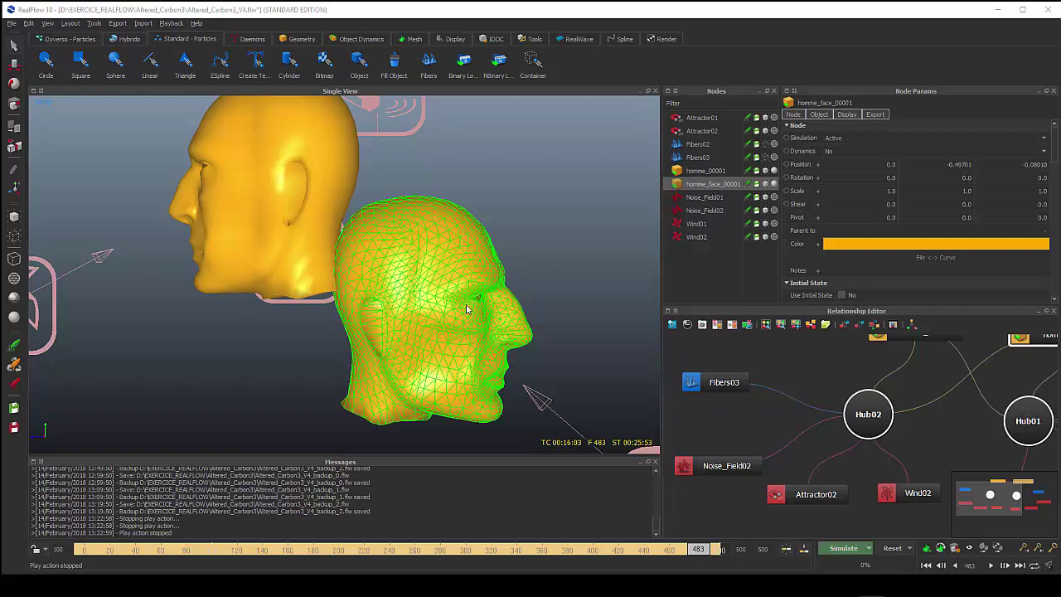
{"action": "left_click_drag", "start_coordinate": [454, 358], "coordinate": [419, 340], "text": "alt"}
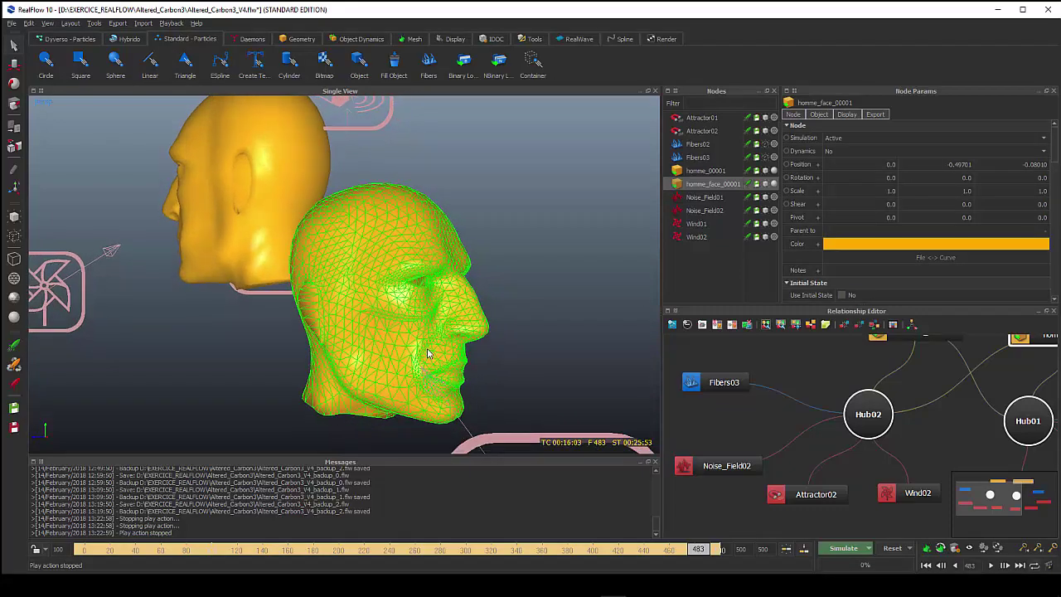
{"action": "scroll", "coordinate": [419, 340], "scroll_direction": "up", "scroll_amount": 5}
{"action": "scroll", "coordinate": [418, 340], "scroll_direction": "up", "scroll_amount": 2}
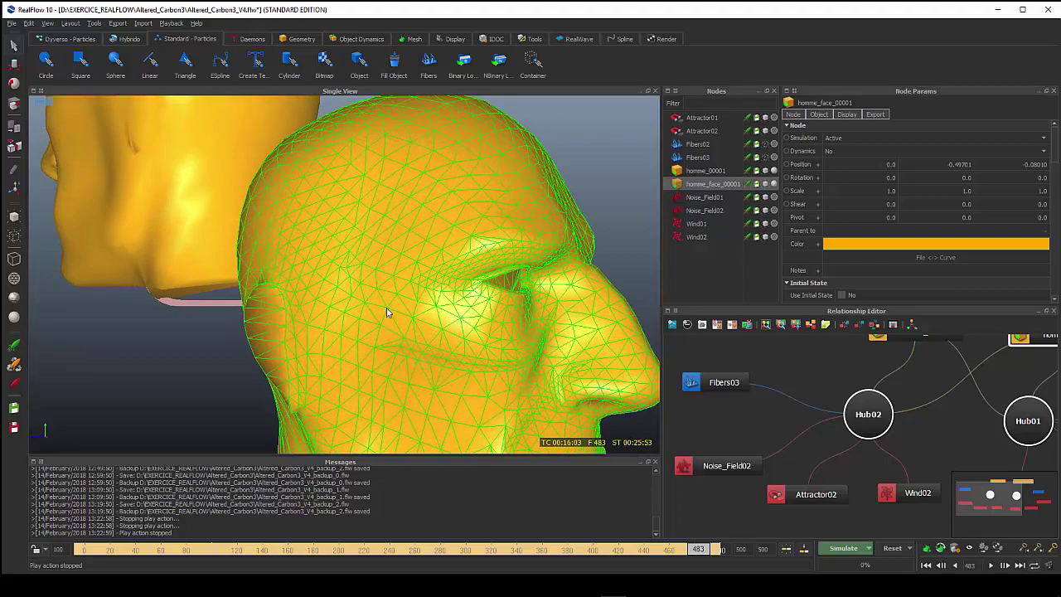
{"action": "mouse_move", "coordinate": [447, 373]}
{"action": "left_mouse_down", "text": "alt"}
{"action": "mouse_move", "coordinate": [423, 377]}
{"action": "mouse_move", "coordinate": [424, 328]}
{"action": "left_mouse_up", "text": "alt"}
{"action": "scroll", "coordinate": [422, 377], "scroll_direction": "down", "scroll_amount": 3}
{"action": "scroll", "coordinate": [413, 383], "scroll_direction": "up", "scroll_amount": 2}
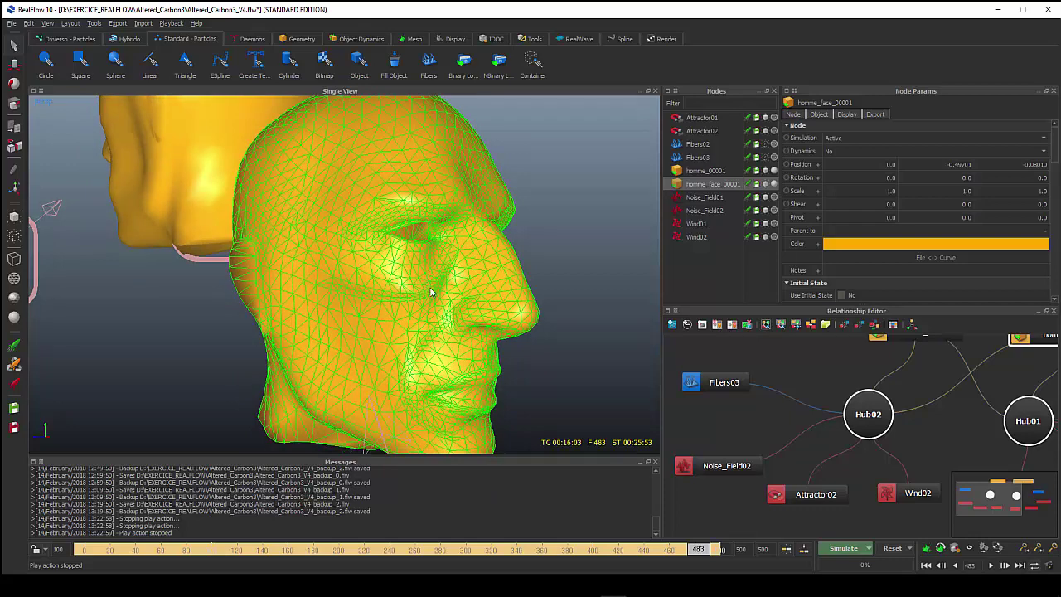
{"action": "scroll", "coordinate": [427, 333], "scroll_direction": "up", "scroll_amount": 3}
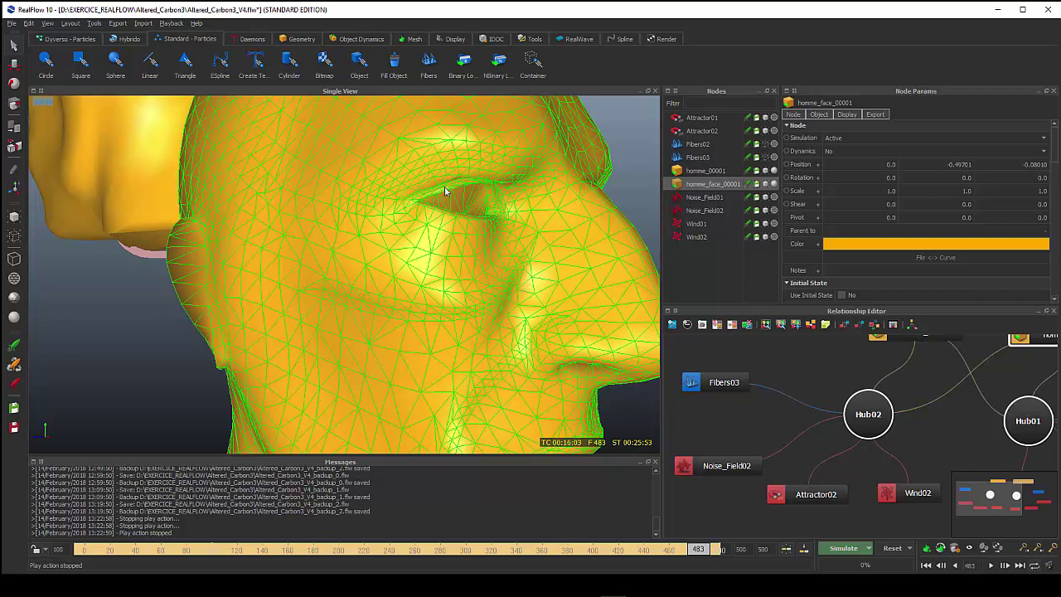
{"action": "scroll", "coordinate": [460, 334], "scroll_direction": "down", "scroll_amount": 3}
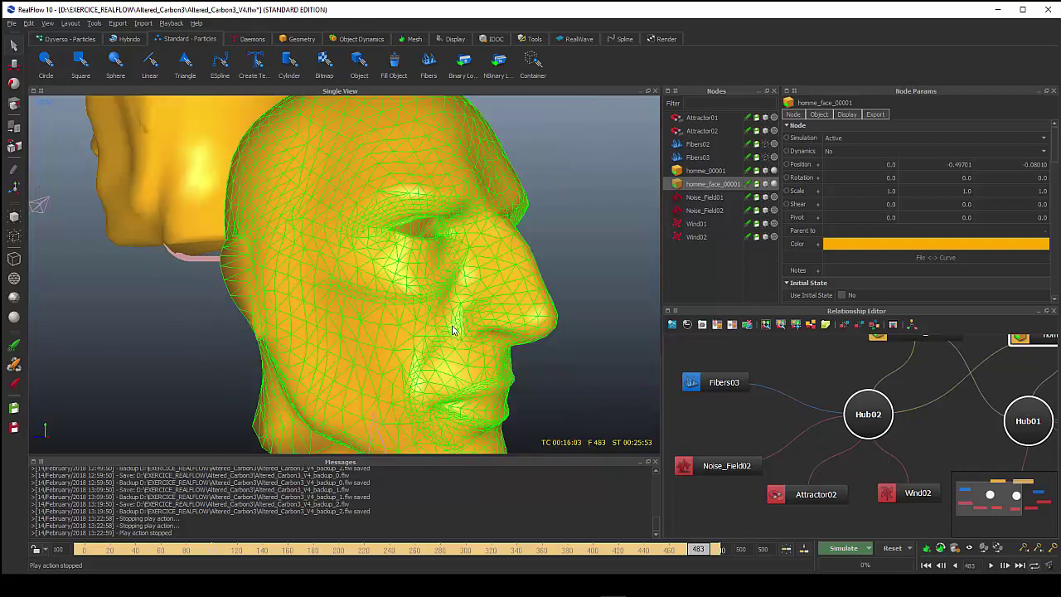
{"action": "scroll", "coordinate": [465, 323], "scroll_direction": "down", "scroll_amount": 1}
{"action": "left_click_drag", "start_coordinate": [465, 317], "coordinate": [471, 250], "text": "alt"}
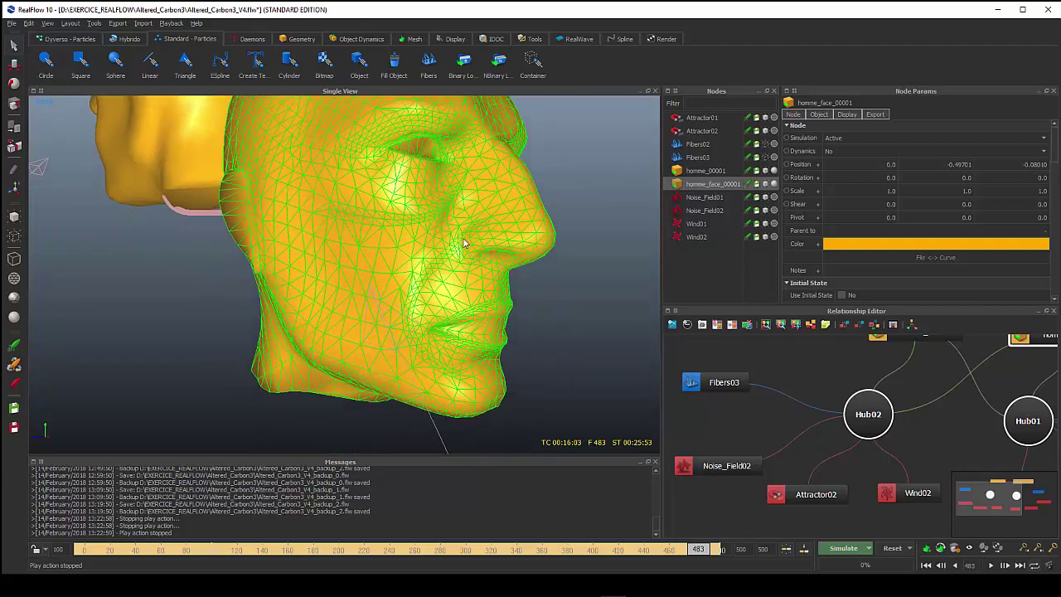
{"action": "left_click_drag", "start_coordinate": [450, 374], "coordinate": [284, 351], "text": "alt"}
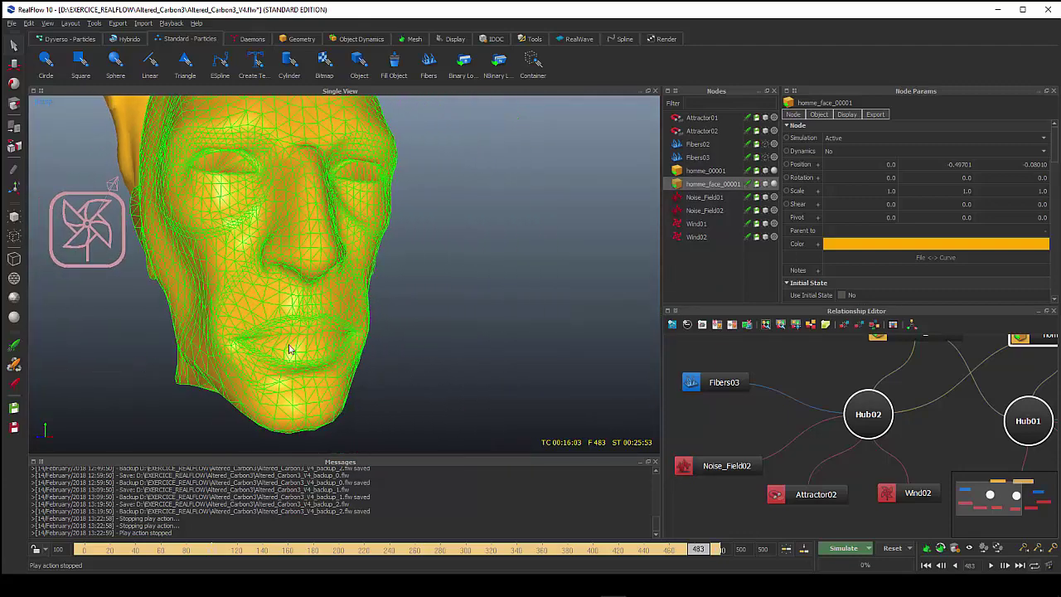
{"action": "mouse_move", "coordinate": [359, 343]}
{"action": "left_mouse_down", "text": "alt"}
{"action": "mouse_move", "coordinate": [308, 367]}
{"action": "mouse_move", "coordinate": [345, 348]}
{"action": "left_mouse_up", "text": "alt"}
{"action": "mouse_move", "coordinate": [346, 347]}
{"action": "right_mouse_down", "text": "alt"}
{"action": "mouse_move", "coordinate": [372, 346]}
{"action": "mouse_move", "coordinate": [355, 324]}
{"action": "right_mouse_up", "text": "alt"}
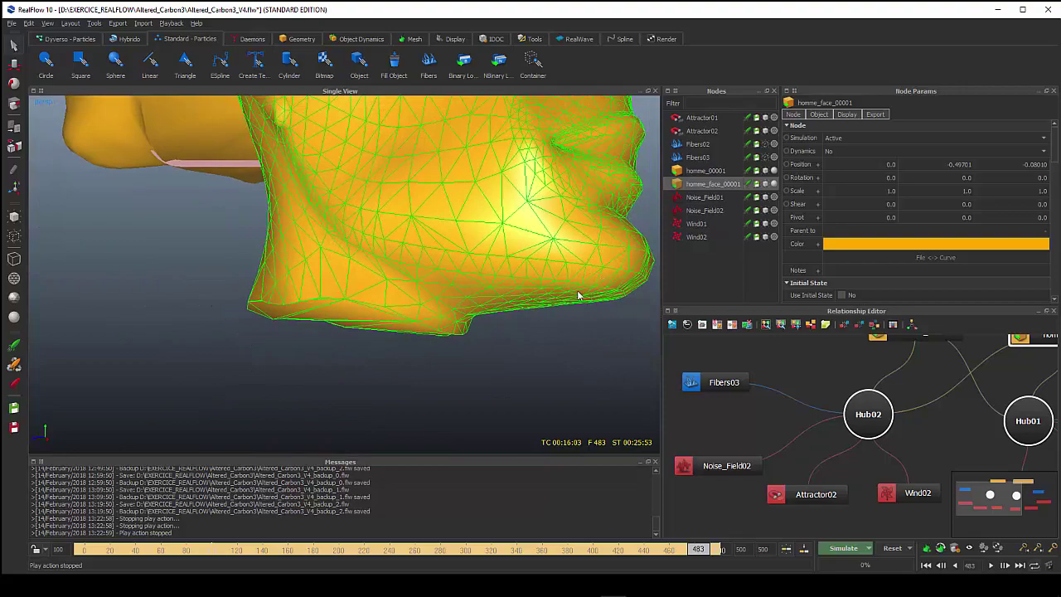
{"action": "mouse_move", "coordinate": [580, 293]}
{"action": "left_mouse_down", "text": "alt"}
{"action": "mouse_move", "coordinate": [537, 328]}
{"action": "mouse_move", "coordinate": [443, 267]}
{"action": "left_mouse_up", "text": "alt"}
{"action": "right_click_drag", "start_coordinate": [443, 267], "coordinate": [489, 323], "text": "alt"}
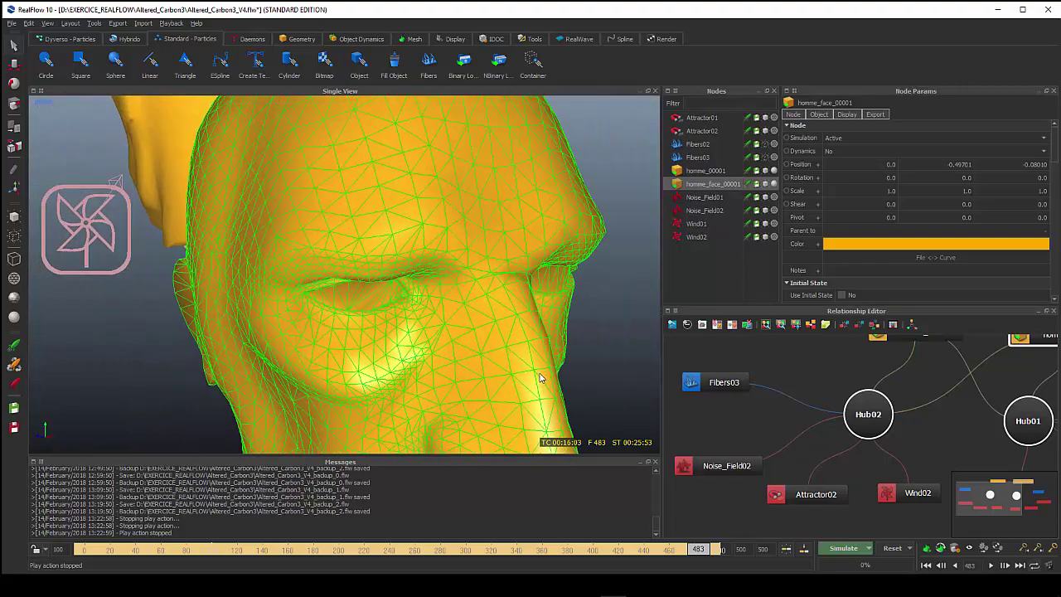
{"action": "left_click_drag", "start_coordinate": [489, 323], "coordinate": [534, 373], "text": "alt"}
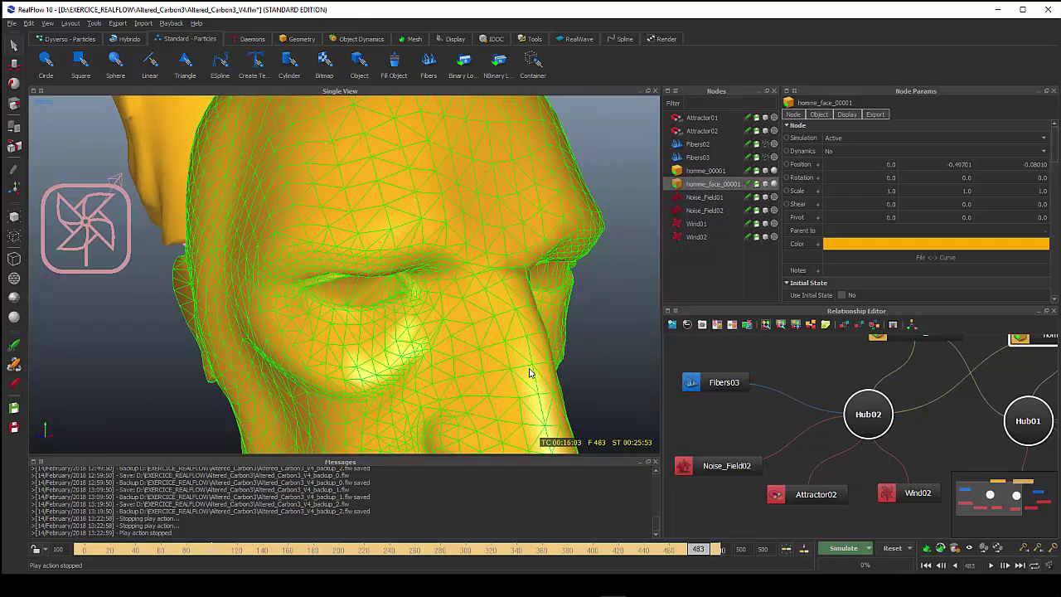
{"action": "mouse_move", "coordinate": [533, 375]}
{"action": "left_mouse_down", "text": "alt"}
{"action": "mouse_move", "coordinate": [519, 367]}
{"action": "mouse_move", "coordinate": [513, 384]}
{"action": "left_mouse_up", "text": "alt"}
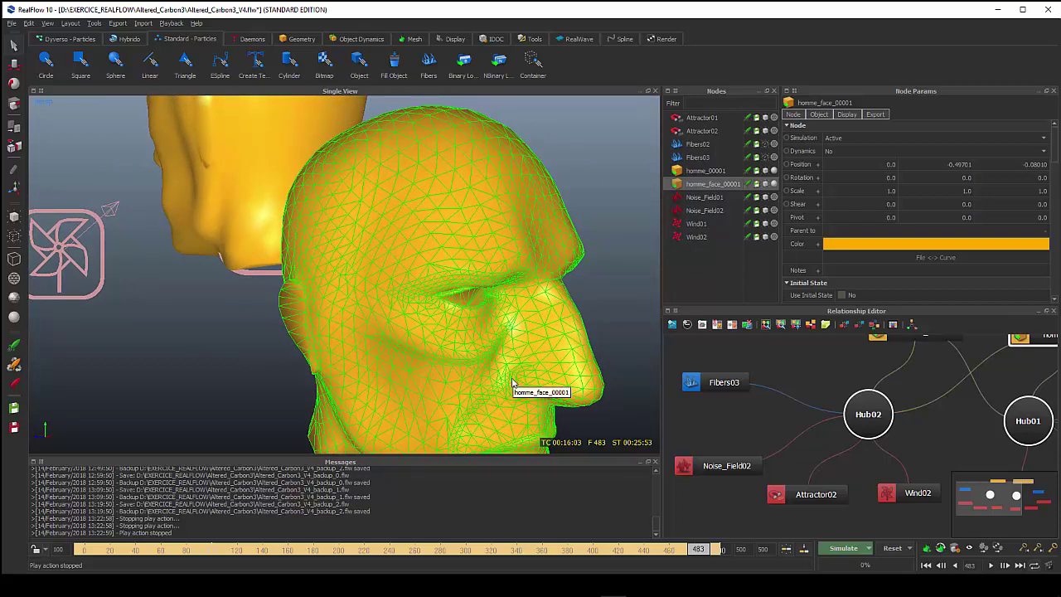
{"action": "left_click_drag", "start_coordinate": [501, 375], "coordinate": [476, 334], "text": "alt"}
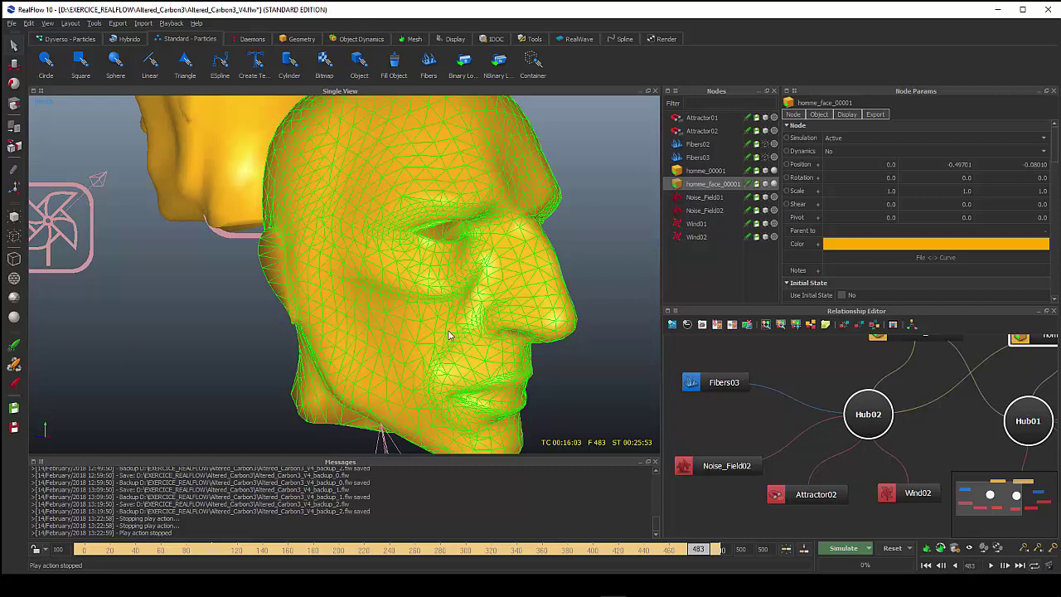
{"action": "scroll", "coordinate": [442, 329], "scroll_direction": "up", "scroll_amount": 3}
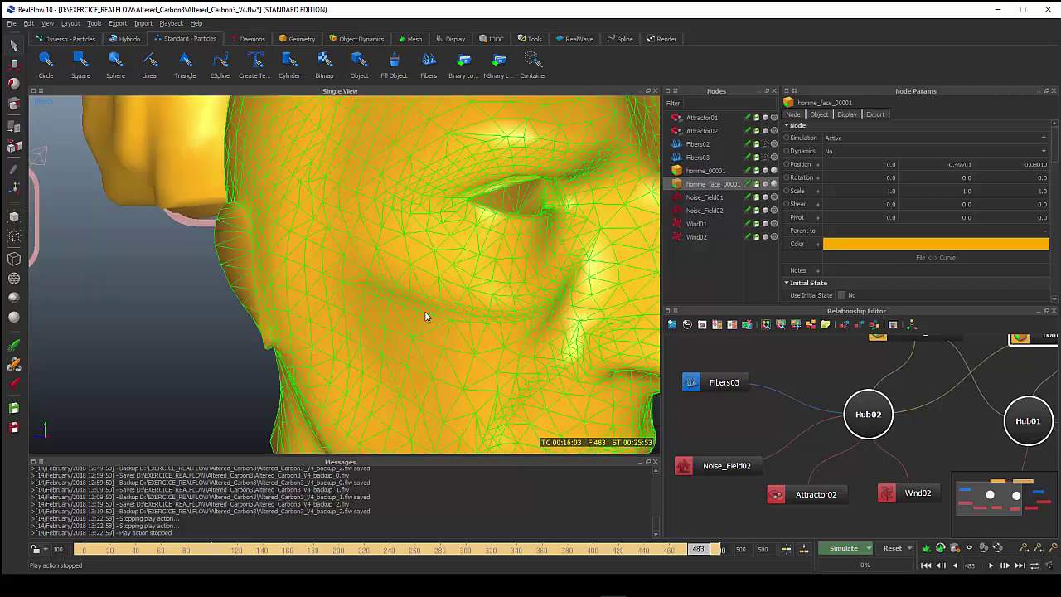
{"action": "scroll", "coordinate": [534, 338], "scroll_direction": "down", "scroll_amount": 5}
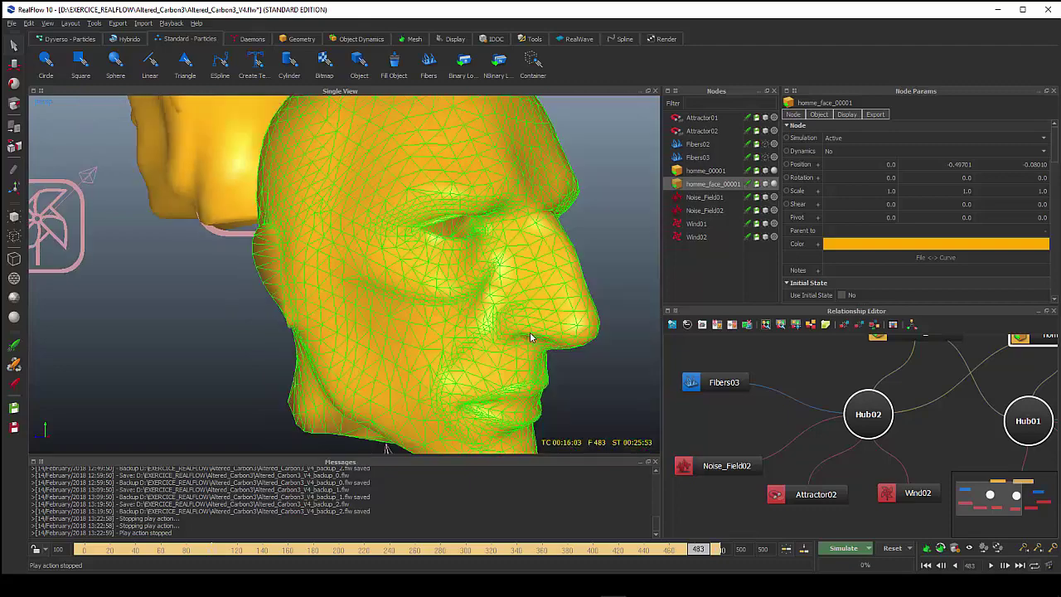
{"action": "mouse_move", "coordinate": [500, 323]}
{"action": "left_mouse_down", "text": "alt"}
{"action": "mouse_move", "coordinate": [481, 324]}
{"action": "mouse_move", "coordinate": [502, 340]}
{"action": "left_mouse_up", "text": "alt"}
{"action": "scroll", "coordinate": [498, 323], "scroll_direction": "up", "scroll_amount": 5}
{"action": "scroll", "coordinate": [498, 324], "scroll_direction": "down", "scroll_amount": 2}
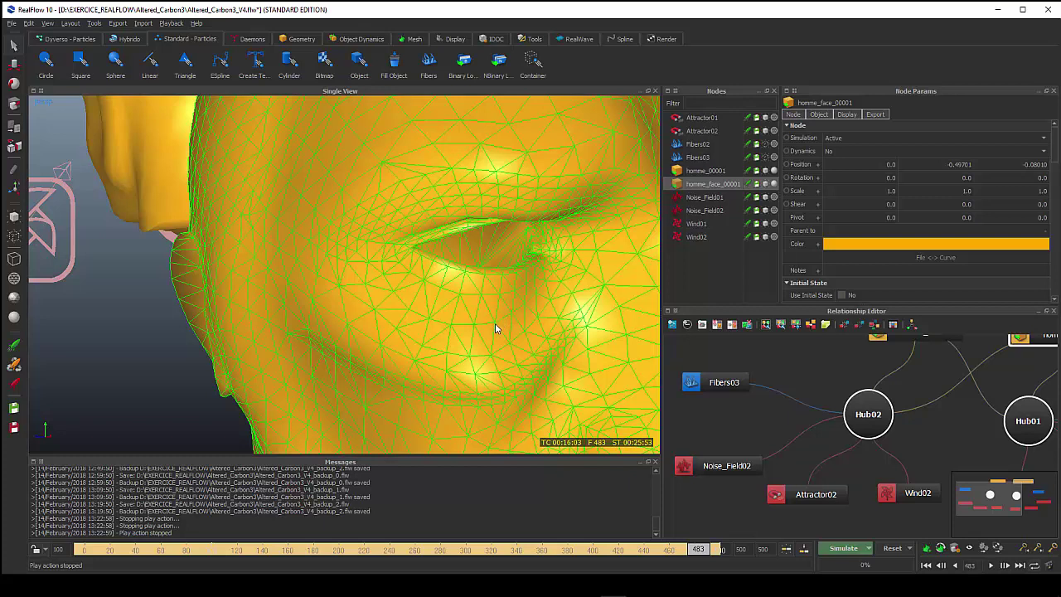
{"action": "scroll", "coordinate": [494, 350], "scroll_direction": "down", "scroll_amount": 3}
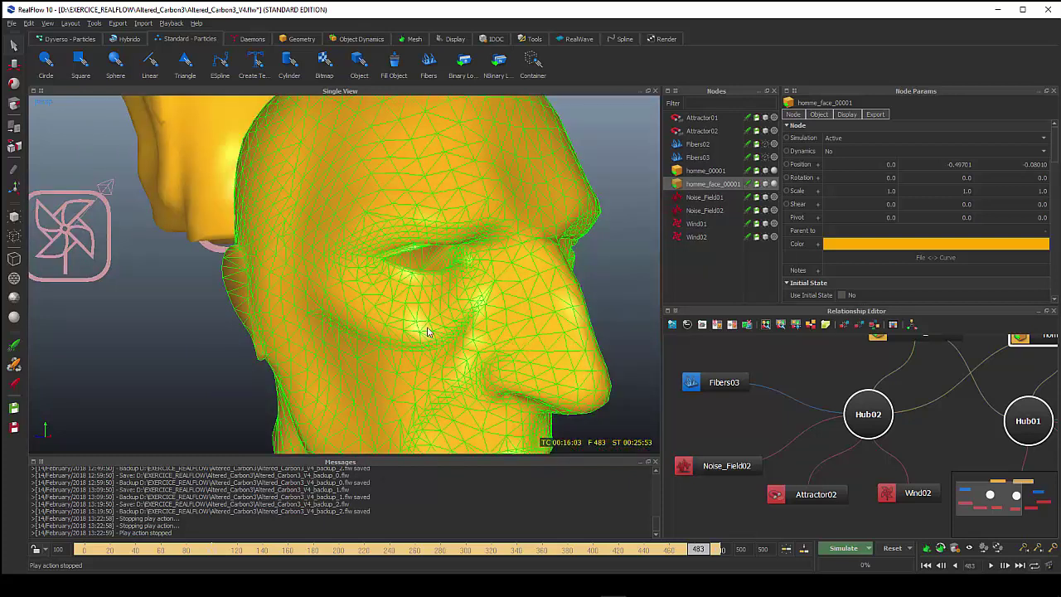
{"action": "scroll", "coordinate": [439, 328], "scroll_direction": "up", "scroll_amount": 3}
{"action": "mouse_move", "coordinate": [448, 322]}
{"action": "left_mouse_down", "text": "alt"}
{"action": "mouse_move", "coordinate": [423, 317]}
{"action": "mouse_move", "coordinate": [474, 277]}
{"action": "left_mouse_up", "text": "alt"}
{"action": "scroll", "coordinate": [436, 290], "scroll_direction": "up", "scroll_amount": 2}
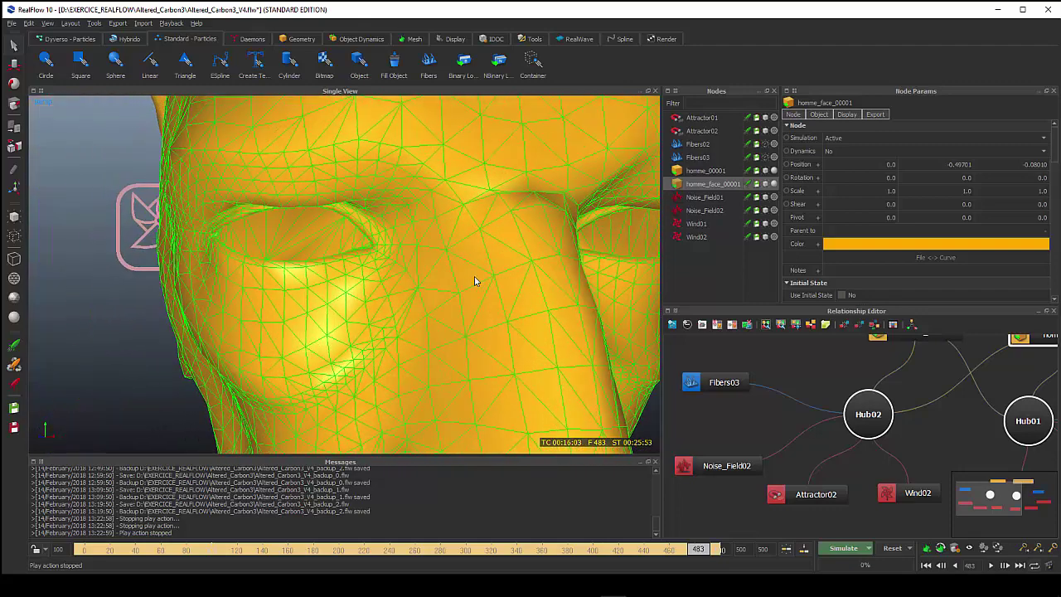
{"action": "mouse_move", "coordinate": [348, 251]}
{"action": "left_mouse_down", "text": "alt"}
{"action": "mouse_move", "coordinate": [356, 272]}
{"action": "mouse_move", "coordinate": [423, 273]}
{"action": "mouse_move", "coordinate": [474, 256]}
{"action": "left_mouse_up", "text": "alt"}
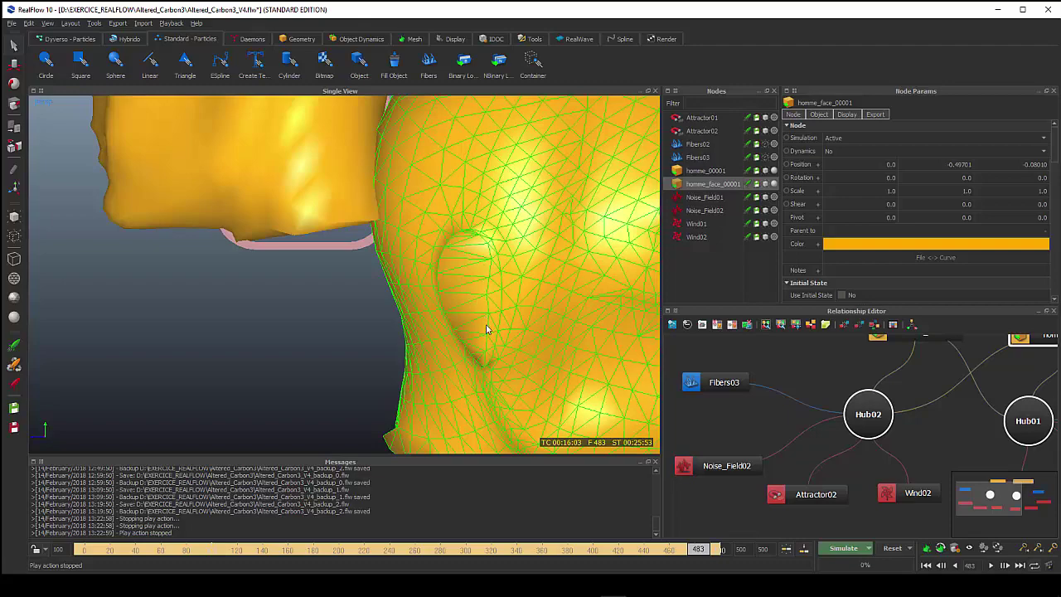
{"action": "mouse_move", "coordinate": [549, 359]}
{"action": "left_mouse_down", "text": "alt"}
{"action": "mouse_move", "coordinate": [491, 361]}
{"action": "mouse_move", "coordinate": [434, 306]}
{"action": "left_mouse_up", "text": "alt"}
{"action": "scroll", "coordinate": [491, 360], "scroll_direction": "up", "scroll_amount": 3}
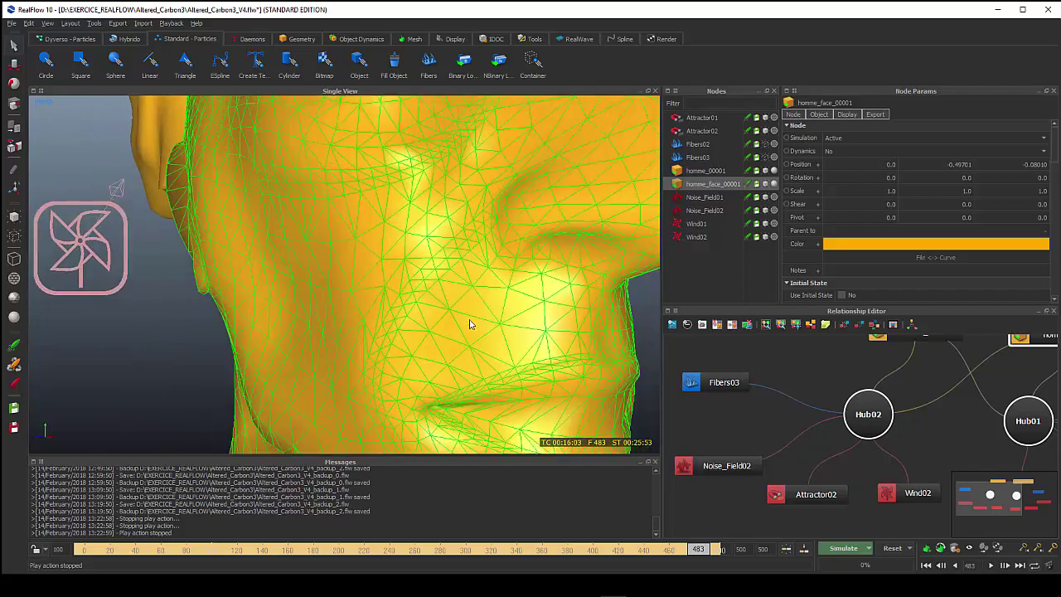
{"action": "left_click_drag", "start_coordinate": [502, 332], "coordinate": [421, 327], "text": "alt"}
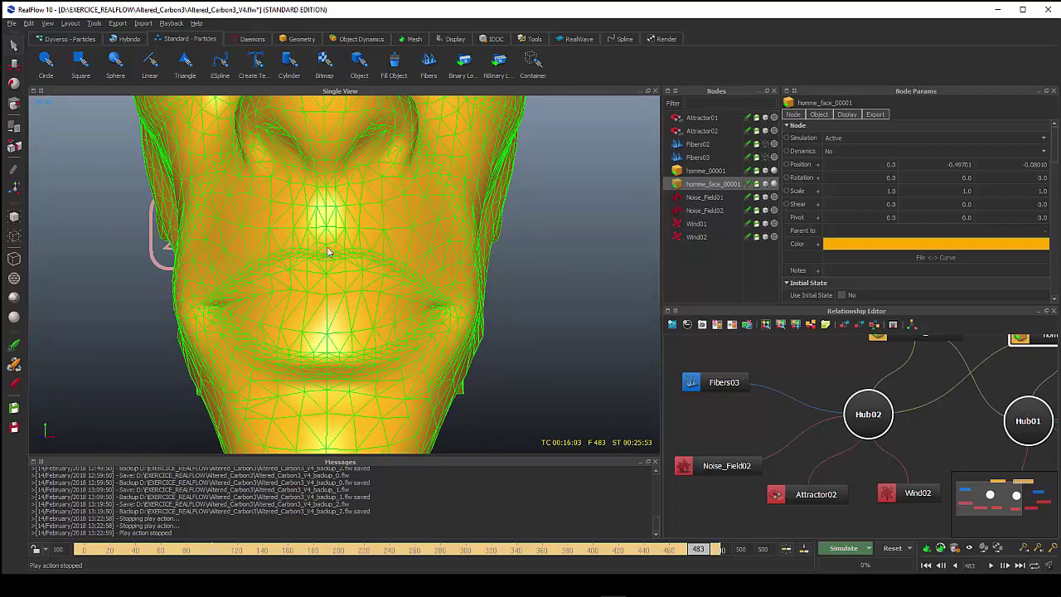
{"action": "scroll", "coordinate": [377, 373], "scroll_direction": "down", "scroll_amount": 2}
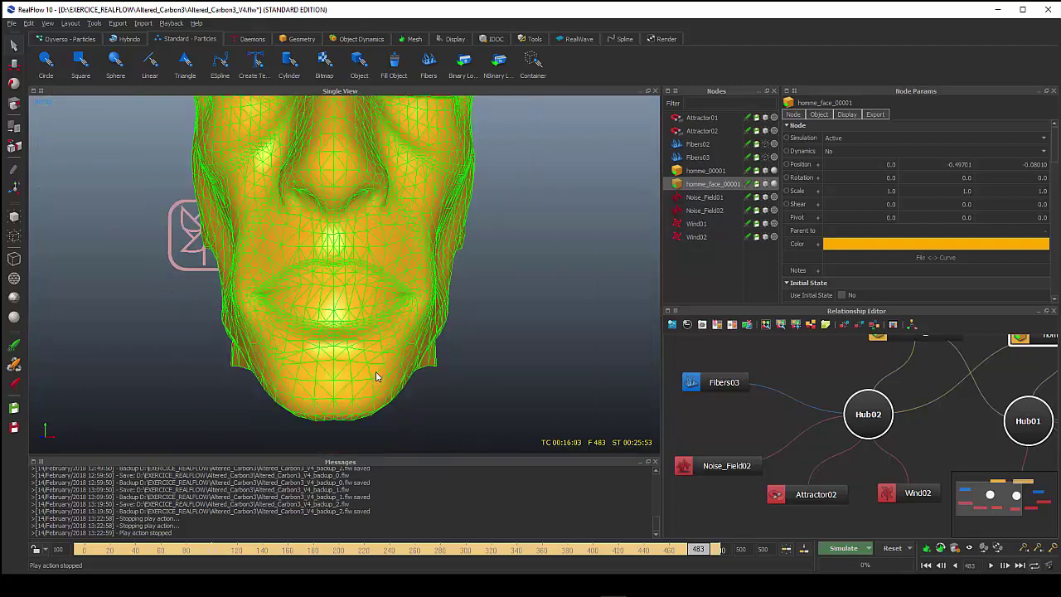
{"action": "mouse_move", "coordinate": [376, 378]}
{"action": "left_mouse_down", "text": "alt"}
{"action": "mouse_move", "coordinate": [433, 386]}
{"action": "mouse_move", "coordinate": [420, 374]}
{"action": "mouse_move", "coordinate": [357, 421]}
{"action": "mouse_move", "coordinate": [344, 373]}
{"action": "mouse_move", "coordinate": [366, 369]}
{"action": "left_mouse_up", "text": "alt"}
{"action": "scroll", "coordinate": [344, 374], "scroll_direction": "down", "scroll_amount": 2}
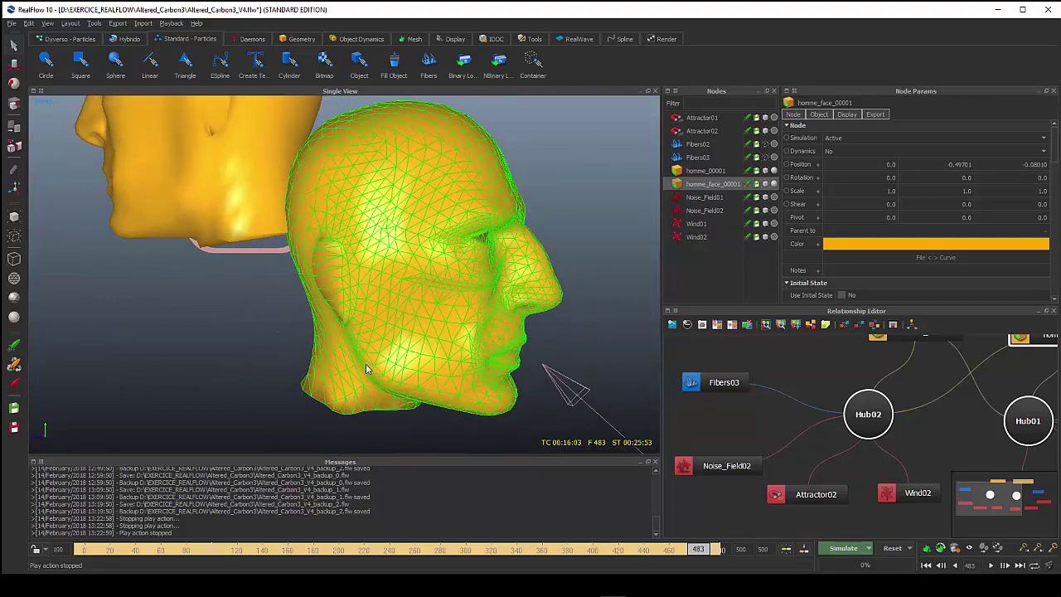
{"action": "middle_click_drag", "start_coordinate": [366, 369], "coordinate": [434, 415], "text": "alt"}
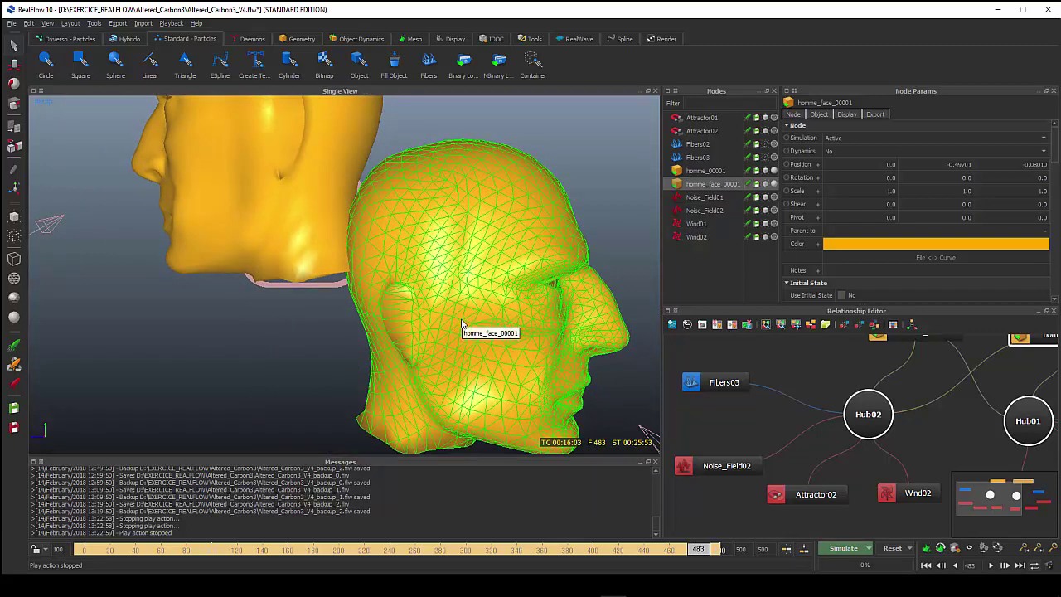
{"action": "left_click_drag", "start_coordinate": [464, 318], "coordinate": [432, 317], "text": "alt"}
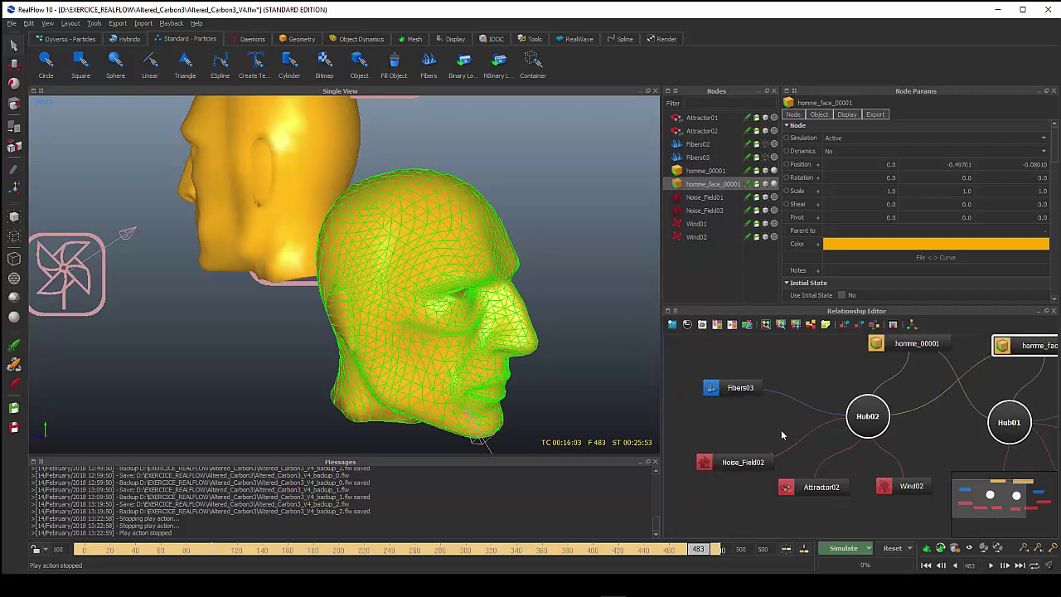
Step: Widen the Nodes and Relationship panels and frame the relationship graph
{"action": "scroll", "coordinate": [877, 464], "scroll_direction": "down", "scroll_amount": 1}
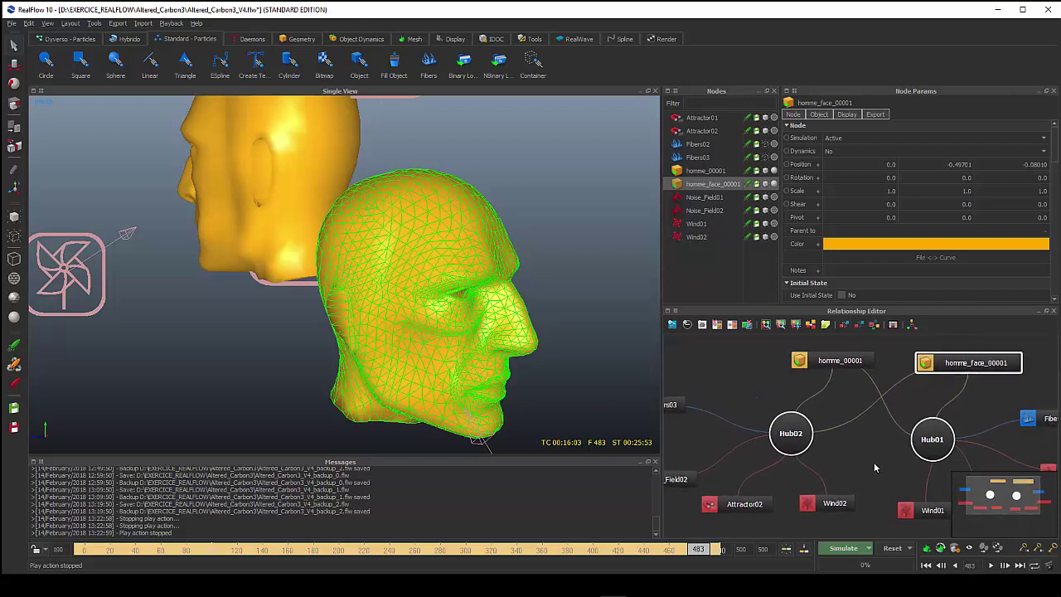
{"action": "scroll", "coordinate": [874, 462], "scroll_direction": "down", "scroll_amount": 1}
{"action": "scroll", "coordinate": [880, 461], "scroll_direction": "down", "scroll_amount": 1}
{"action": "middle_click_drag", "start_coordinate": [881, 457], "coordinate": [879, 445]}
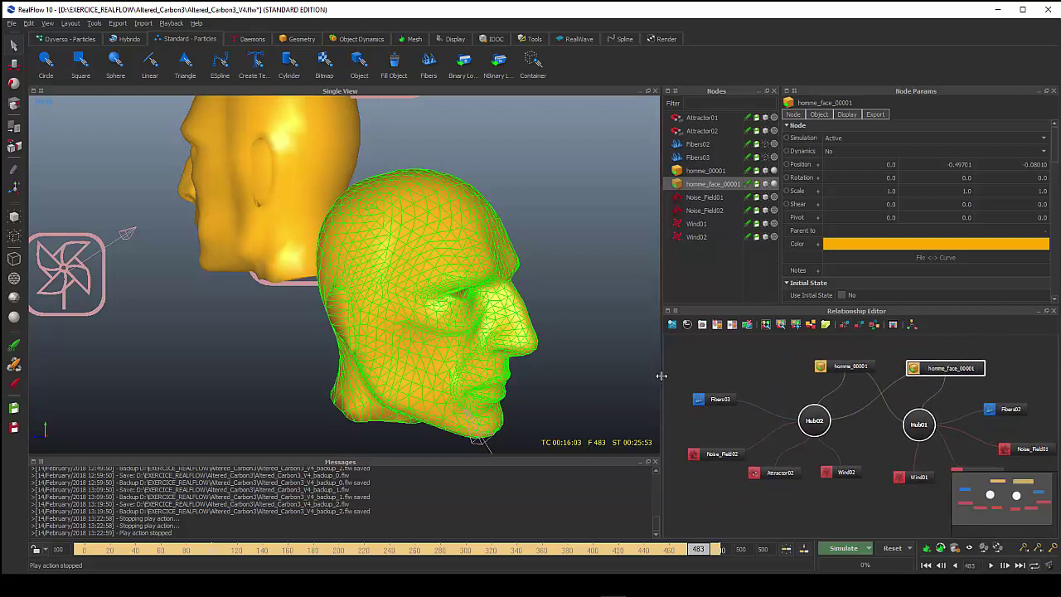
{"action": "left_click_drag", "start_coordinate": [661, 376], "coordinate": [570, 377]}
{"action": "scroll", "coordinate": [776, 466], "scroll_direction": "up", "scroll_amount": 1}
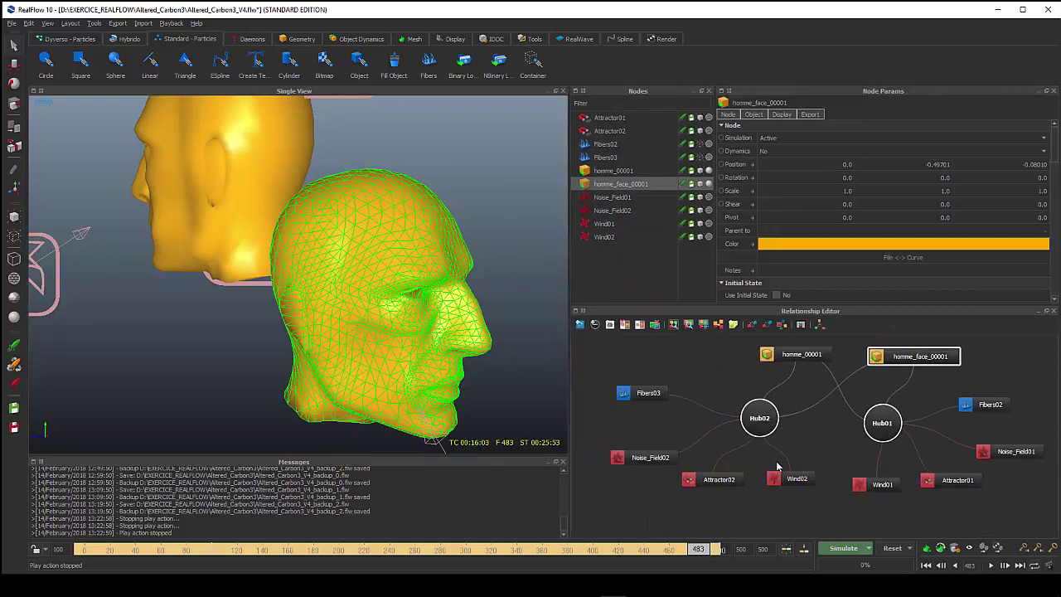
{"action": "middle_click_drag", "start_coordinate": [779, 467], "coordinate": [779, 493]}
Step: Inspect the links of Hub01, Hub02, homme_00001 and homme_face_00001, ending on Fibers02
{"action": "left_click", "coordinate": [882, 443]}
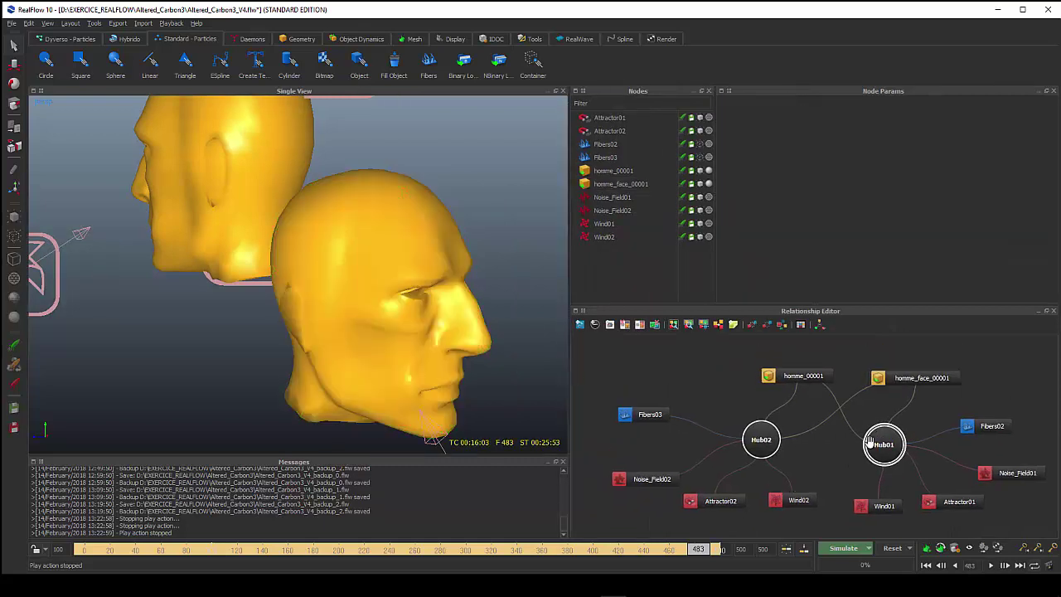
{"action": "left_click", "coordinate": [761, 437]}
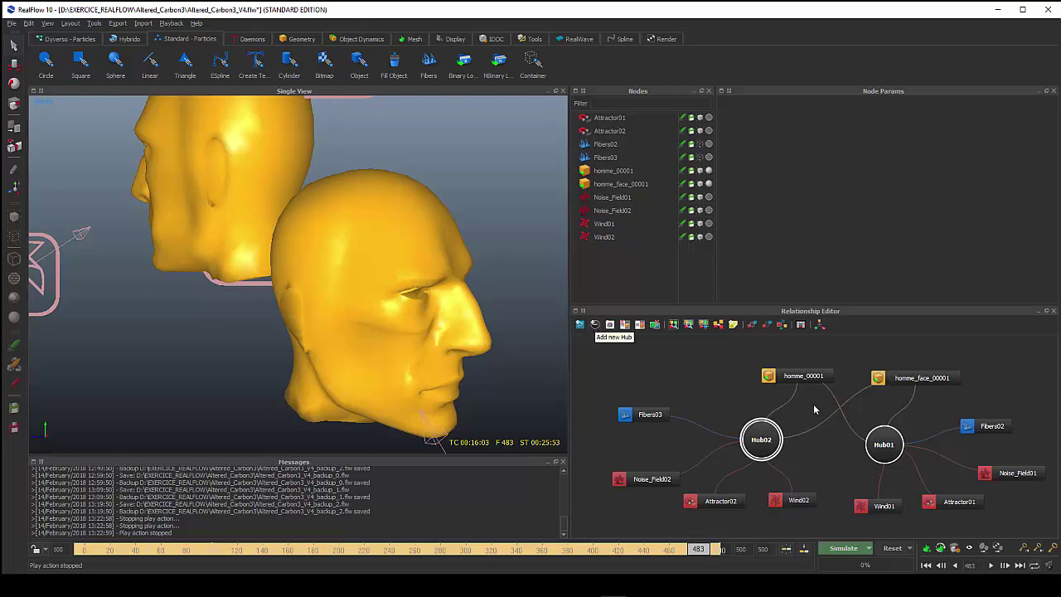
{"action": "left_click_drag", "start_coordinate": [811, 377], "coordinate": [796, 373]}
{"action": "left_click_drag", "start_coordinate": [879, 378], "coordinate": [865, 374]}
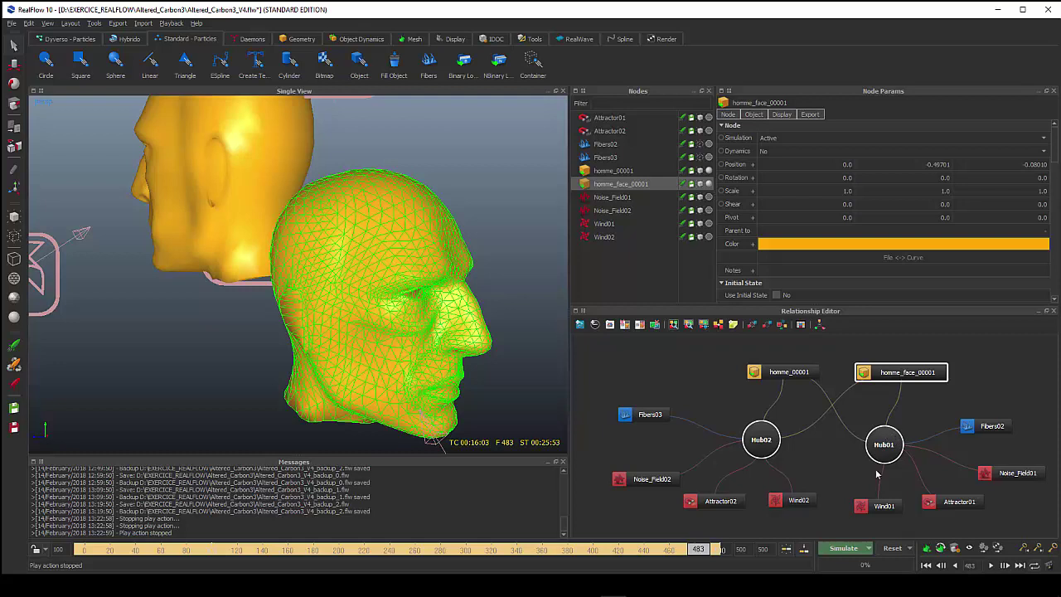
{"action": "middle_click_drag", "start_coordinate": [866, 480], "coordinate": [853, 475]}
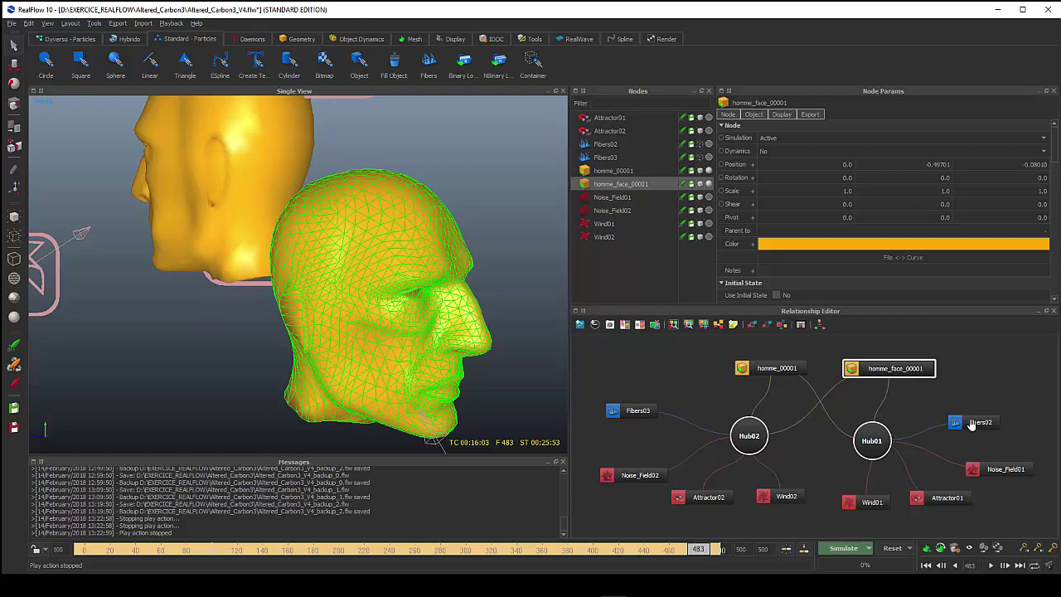
{"action": "left_click_drag", "start_coordinate": [972, 424], "coordinate": [972, 419]}
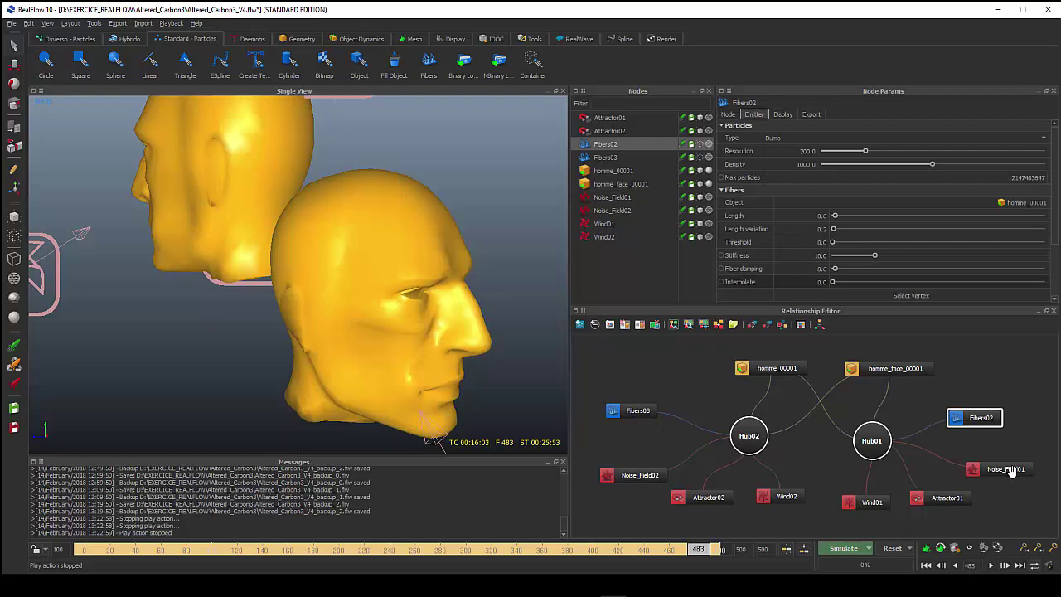
{"action": "middle_click_drag", "start_coordinate": [893, 501], "coordinate": [812, 471]}
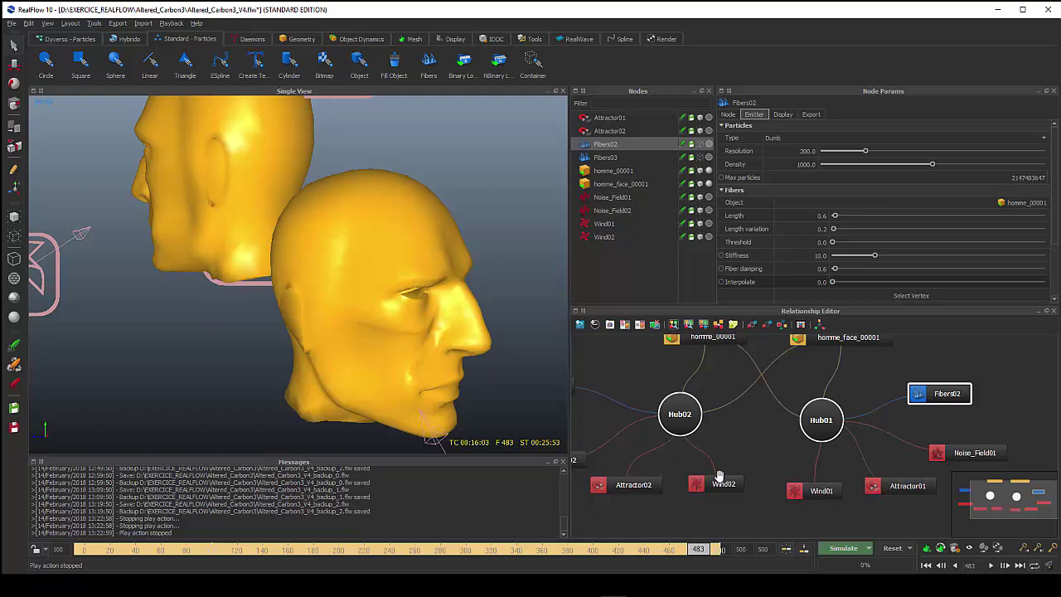
{"action": "middle_click_drag", "start_coordinate": [719, 479], "coordinate": [818, 485]}
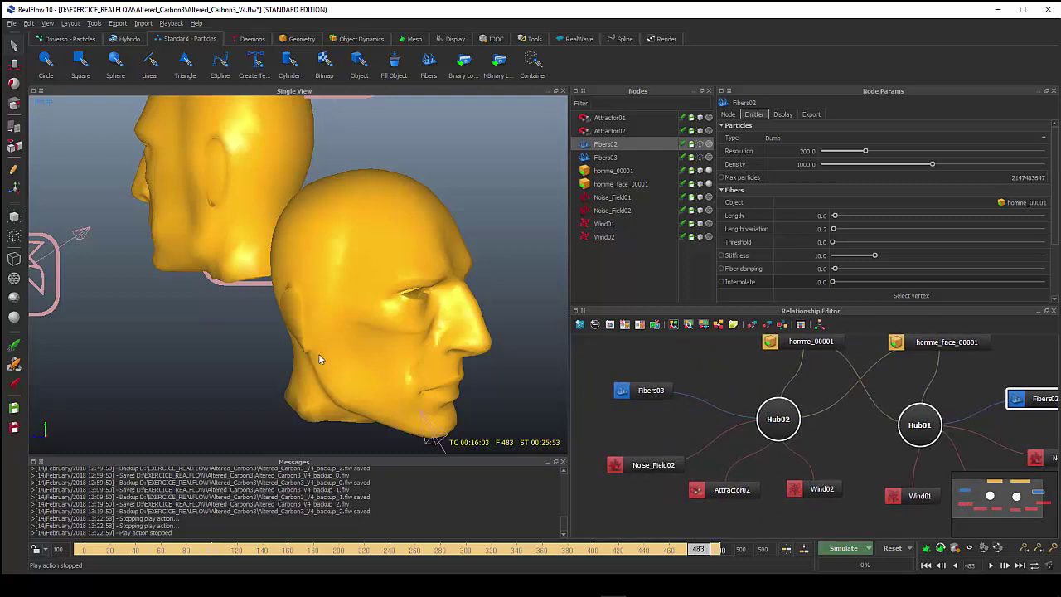
Step: Frame both heads with the wind and magnet daemons and go to frame 122
{"action": "scroll", "coordinate": [319, 358], "scroll_direction": "down", "scroll_amount": 3}
{"action": "left_click_drag", "start_coordinate": [288, 356], "coordinate": [330, 353], "text": "alt"}
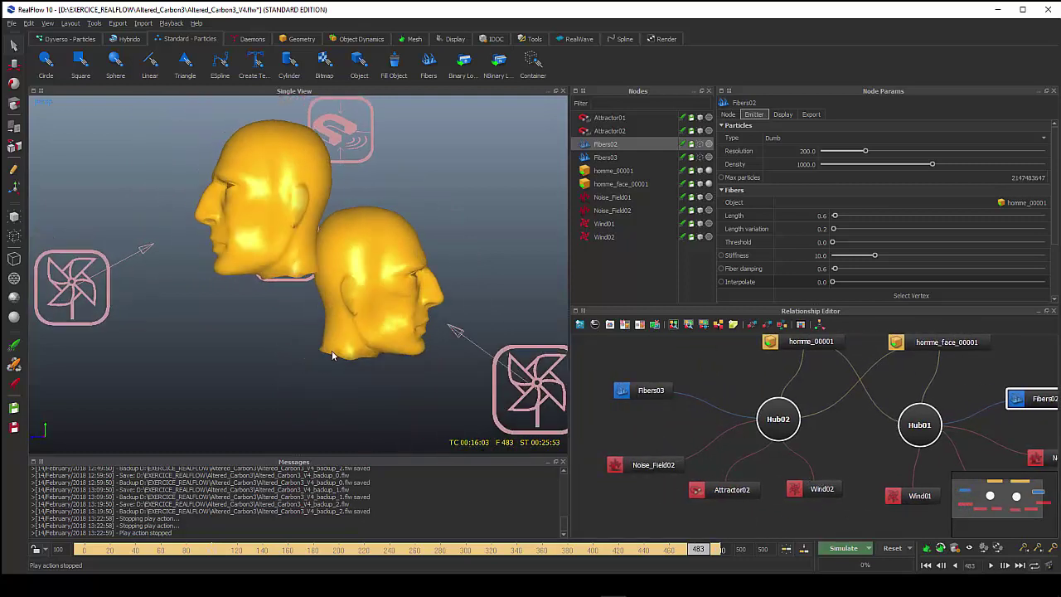
{"action": "left_click_drag", "start_coordinate": [360, 386], "coordinate": [378, 392], "text": "alt"}
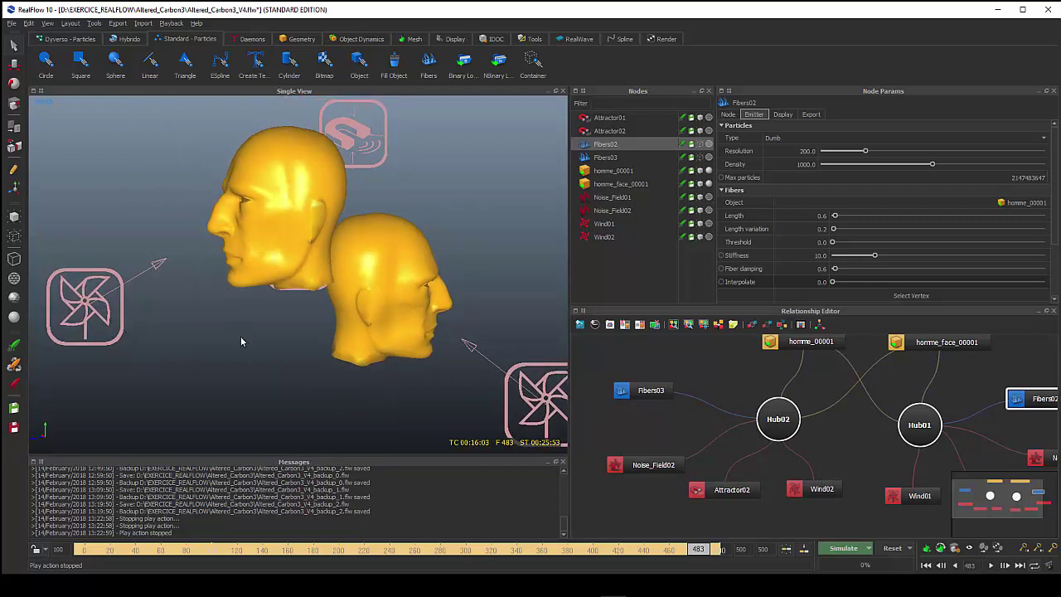
{"action": "mouse_move", "coordinate": [389, 364]}
{"action": "left_mouse_down", "text": "alt"}
{"action": "mouse_move", "coordinate": [365, 363]}
{"action": "mouse_move", "coordinate": [360, 375]}
{"action": "mouse_move", "coordinate": [375, 419]}
{"action": "left_mouse_up", "text": "alt"}
{"action": "left_click_drag", "start_coordinate": [329, 351], "coordinate": [342, 353], "text": "alt"}
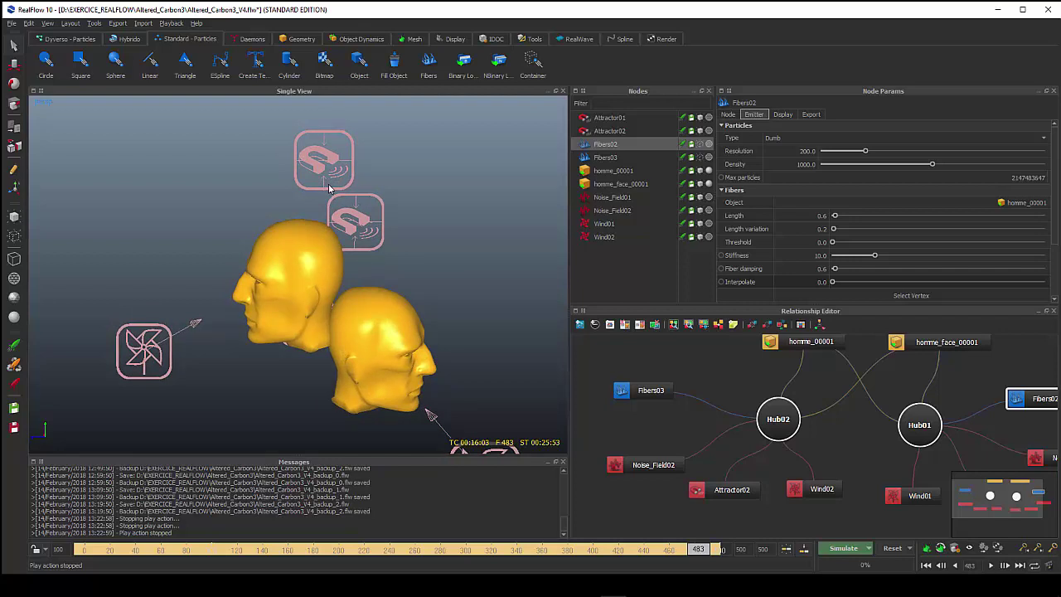
{"action": "left_click", "coordinate": [240, 554]}
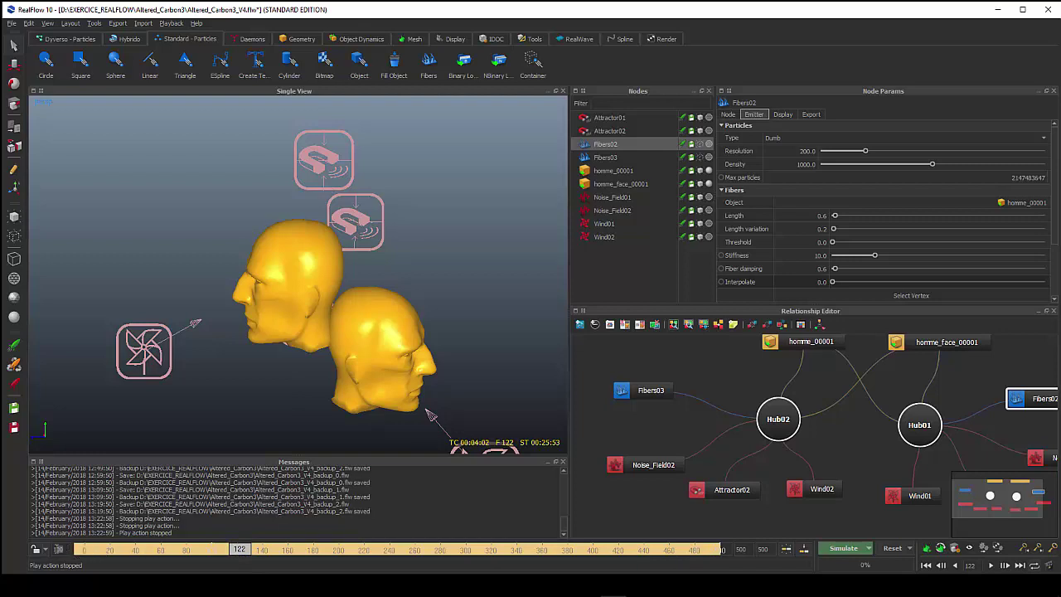
Step: Play the fiber simulation, then reset all simulation data back to frame 0
{"action": "left_click", "coordinate": [42, 551]}
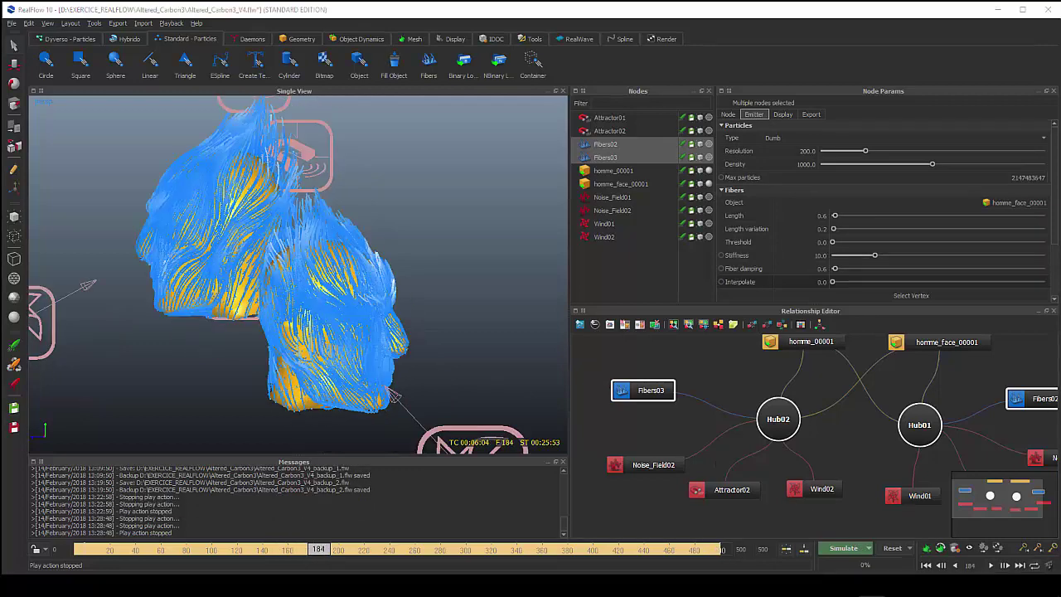
{"action": "left_click", "coordinate": [891, 548]}
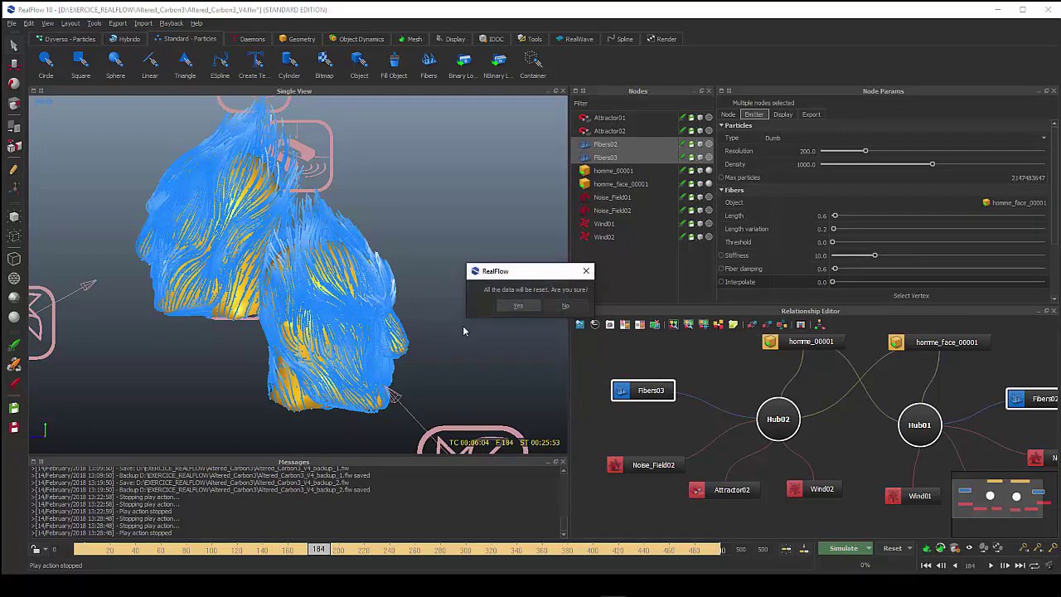
{"action": "left_click", "coordinate": [517, 306]}
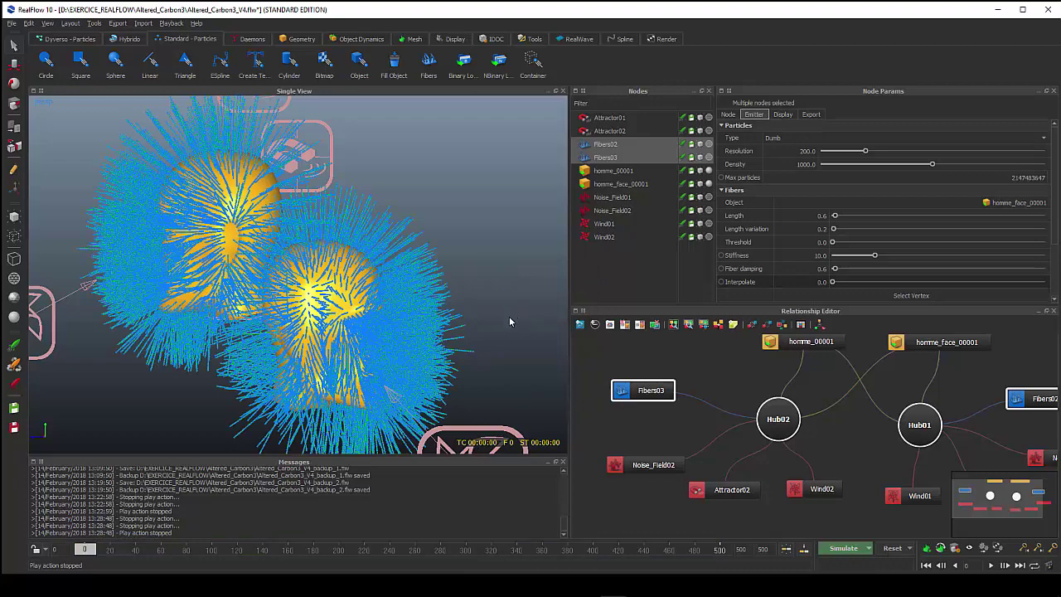
{"action": "left_click_drag", "start_coordinate": [474, 348], "coordinate": [483, 357], "text": "alt"}
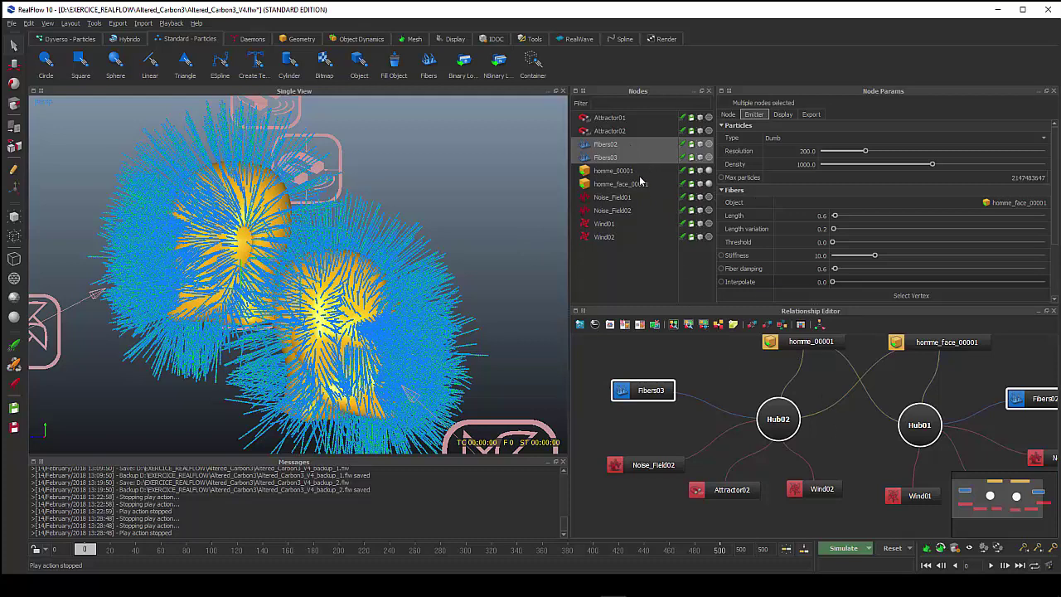
Step: Keep homme_00001 as Fibers02's source object
{"action": "left_click", "coordinate": [620, 159], "text": "ctrl"}
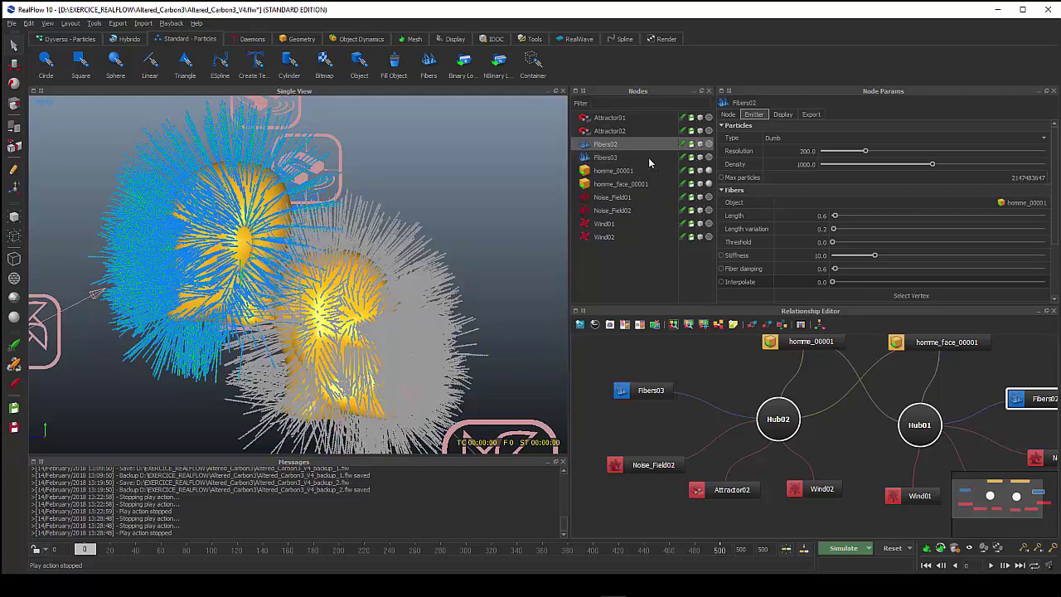
{"action": "left_click", "coordinate": [989, 204]}
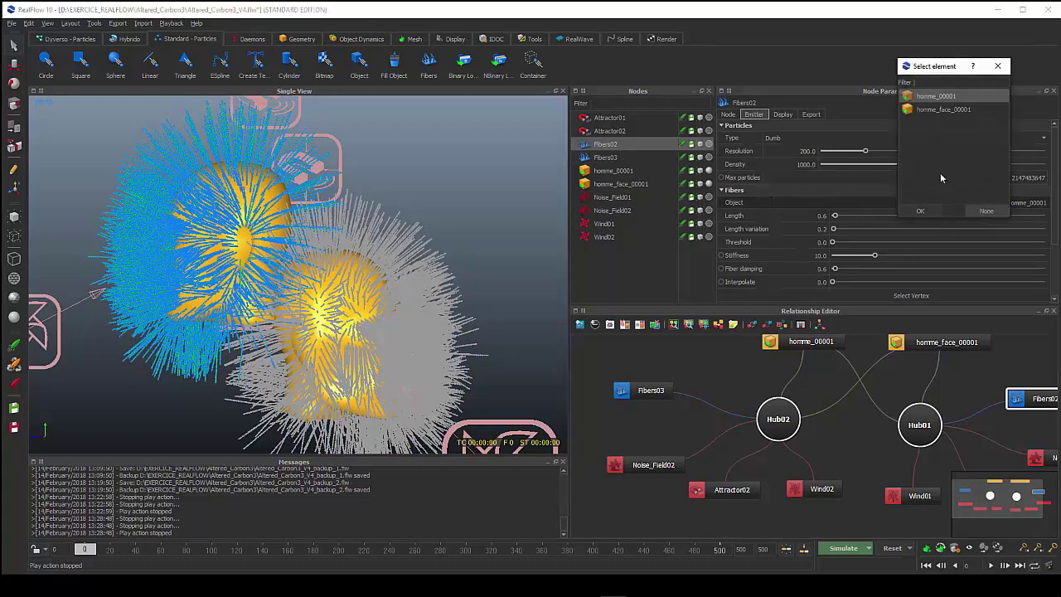
{"action": "left_click", "coordinate": [935, 212]}
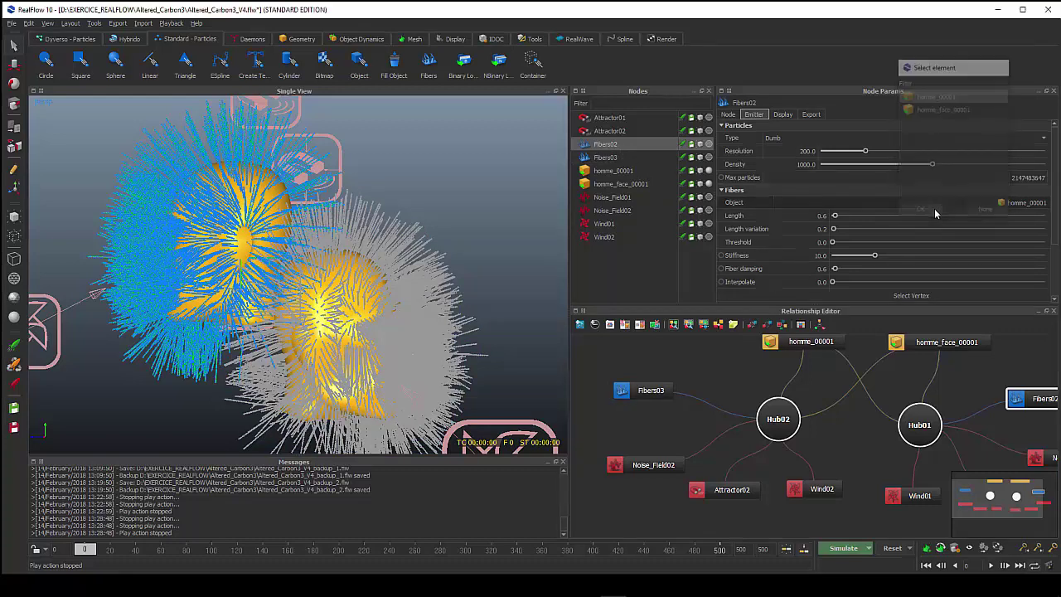
Step: Keep homme_face_00001 as Fibers03's source object, then reselect Fibers02
{"action": "left_click", "coordinate": [621, 159]}
{"action": "left_click", "coordinate": [987, 203]}
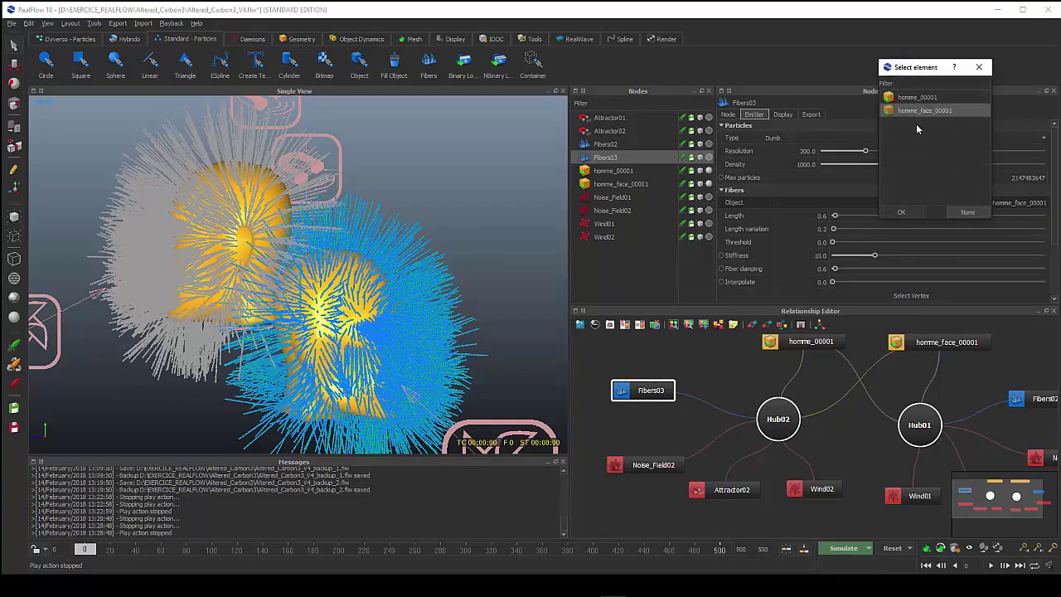
{"action": "left_click", "coordinate": [911, 213]}
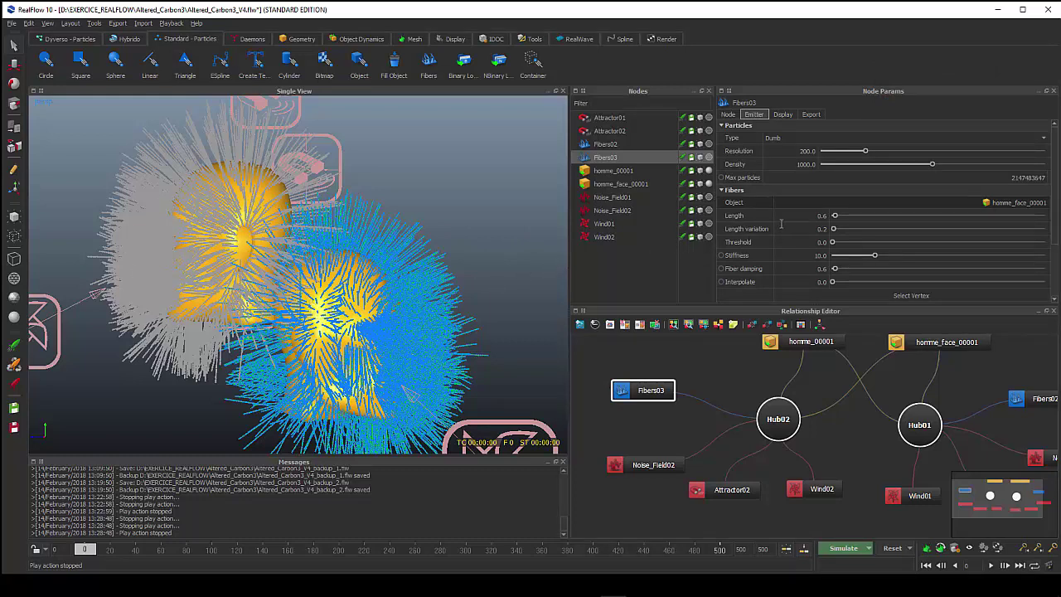
{"action": "scroll", "coordinate": [782, 222], "scroll_direction": "down", "scroll_amount": 2}
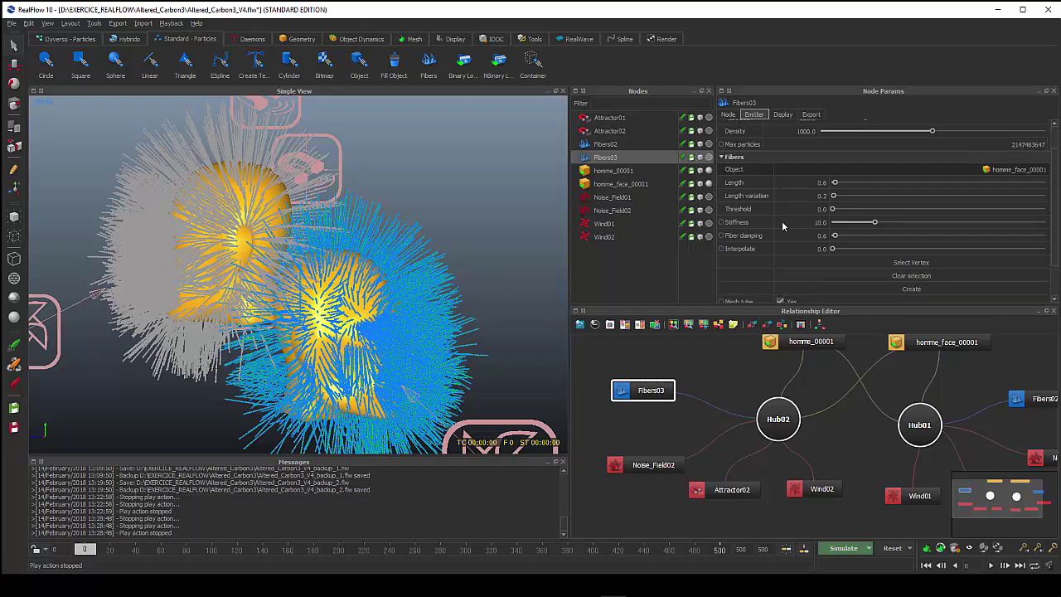
{"action": "left_click", "coordinate": [634, 143]}
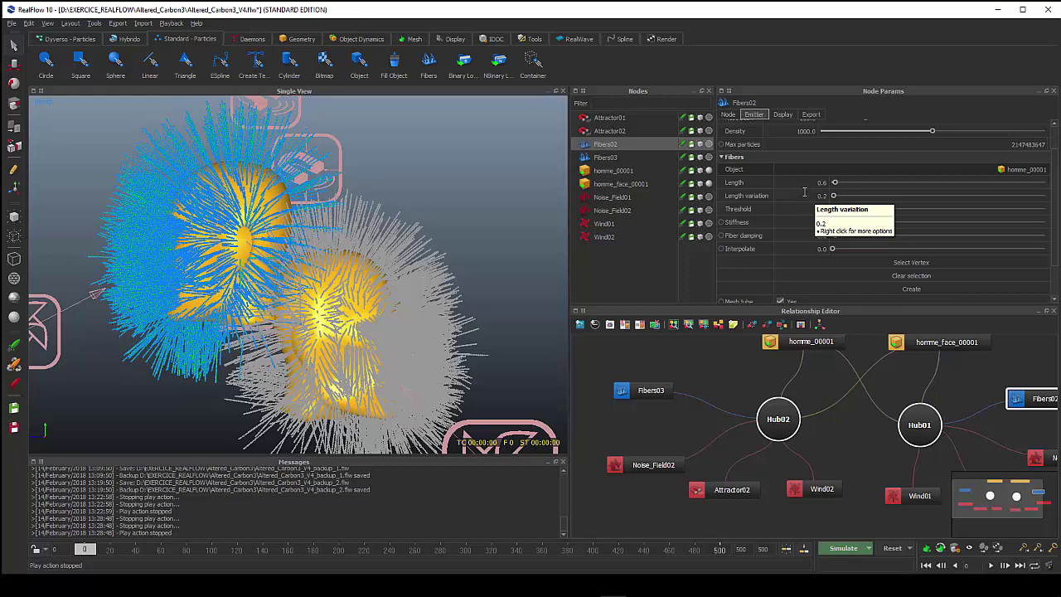
Step: Scroll Fibers02's Node Params to the top and save the Altered_Carbon3_V4 scene
{"action": "scroll", "coordinate": [816, 189], "scroll_direction": "up", "scroll_amount": 2}
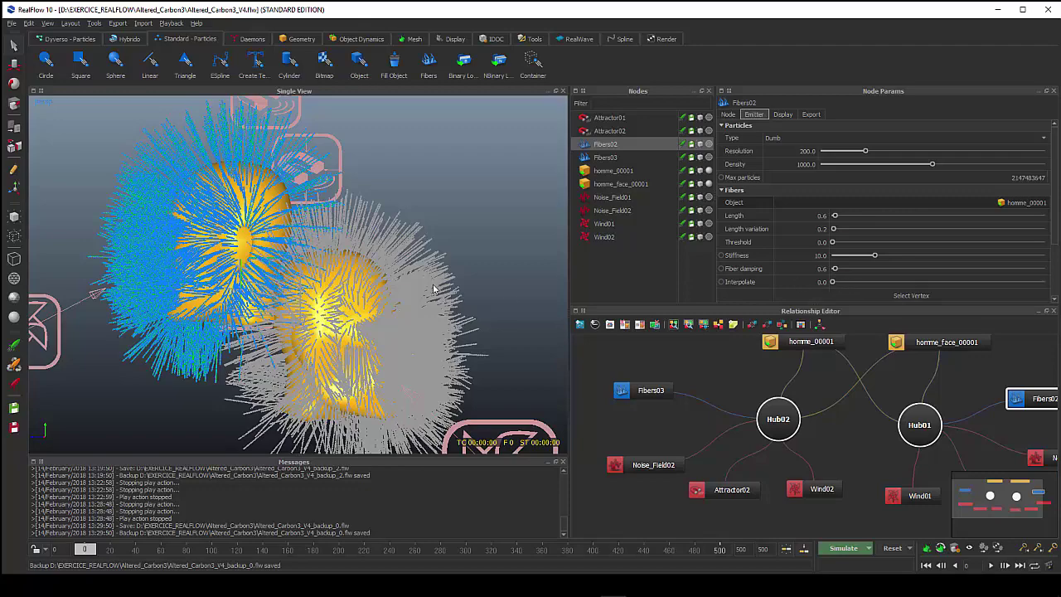
Step: Try Fibers02 Interpolate at 4.81, 35.316 and 0.886, then settle on 0.0
{"action": "scroll", "coordinate": [431, 289], "scroll_direction": "up", "scroll_amount": 3}
{"action": "scroll", "coordinate": [417, 291], "scroll_direction": "up", "scroll_amount": 2}
{"action": "scroll", "coordinate": [414, 295], "scroll_direction": "up", "scroll_amount": 2}
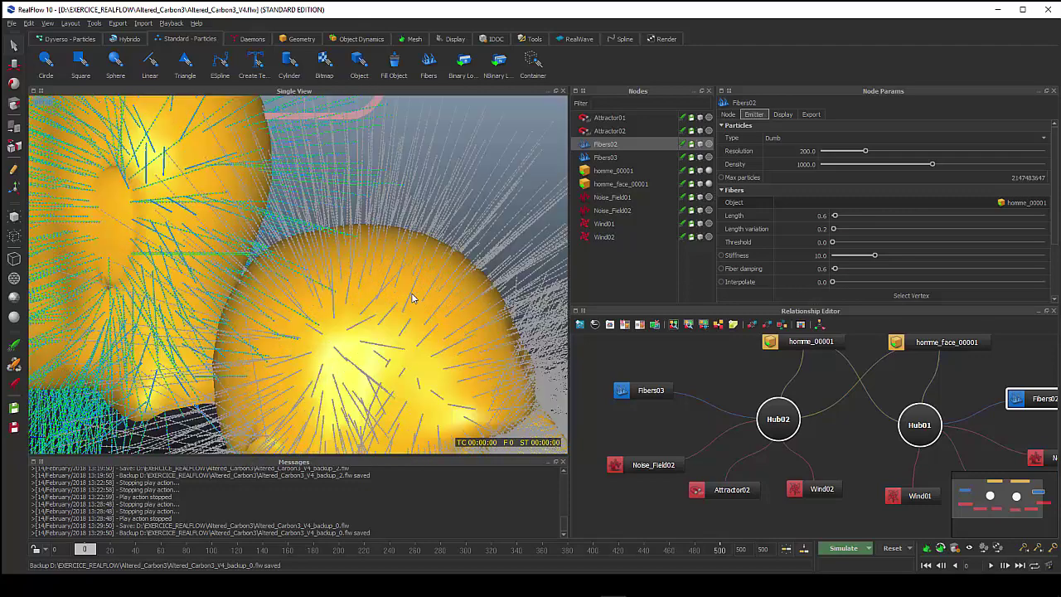
{"action": "left_click", "coordinate": [852, 282]}
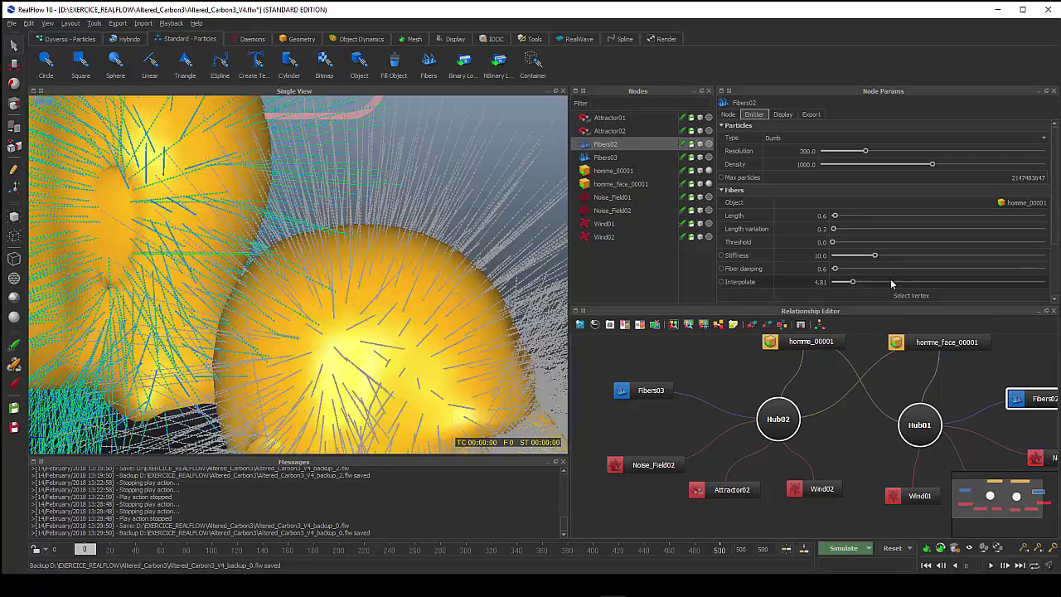
{"action": "left_click", "coordinate": [984, 283]}
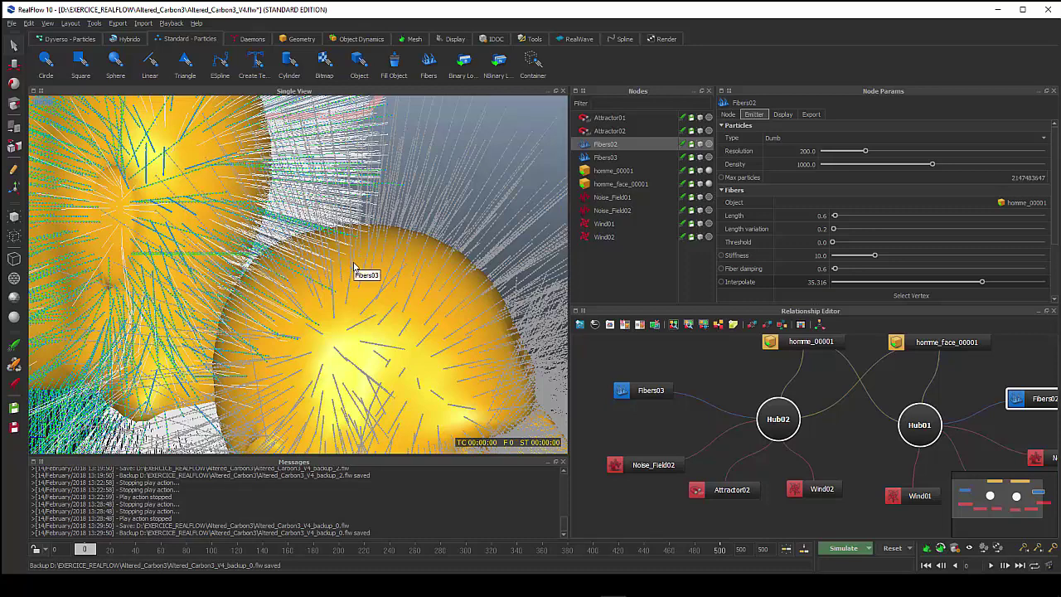
{"action": "left_click", "coordinate": [839, 286]}
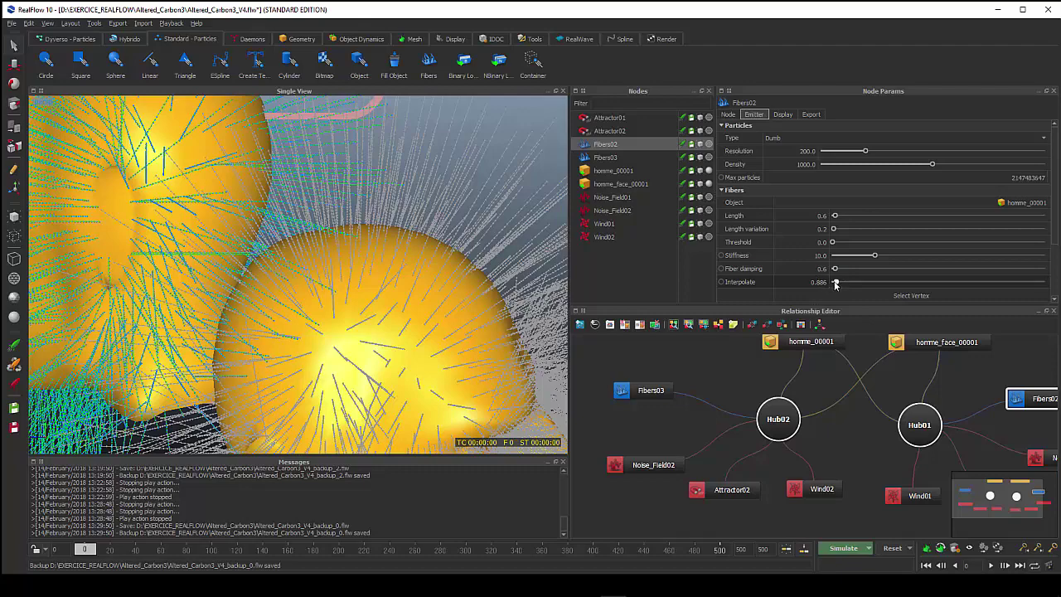
{"action": "left_click_drag", "start_coordinate": [828, 282], "coordinate": [809, 283]}
{"action": "scroll", "coordinate": [338, 226], "scroll_direction": "down", "scroll_amount": 3}
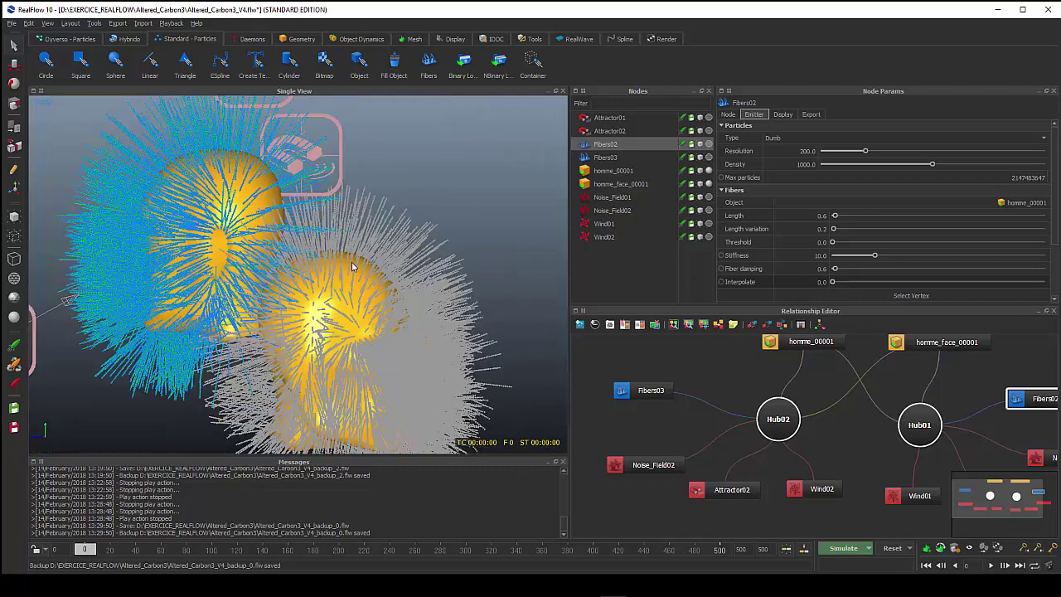
{"action": "scroll", "coordinate": [355, 237], "scroll_direction": "up", "scroll_amount": 2}
{"action": "scroll", "coordinate": [365, 239], "scroll_direction": "up", "scroll_amount": 1}
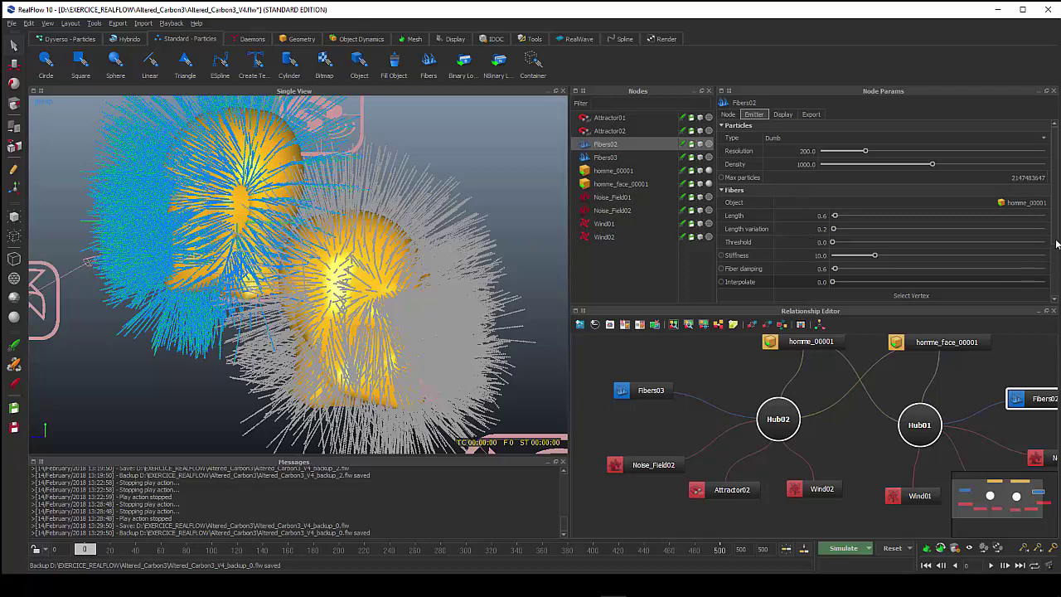
Step: Uncheck Mesh tube on Fibers02 and Fibers03, then return to Fibers02's emitter settings
{"action": "left_click_drag", "start_coordinate": [1054, 237], "coordinate": [1055, 286]}
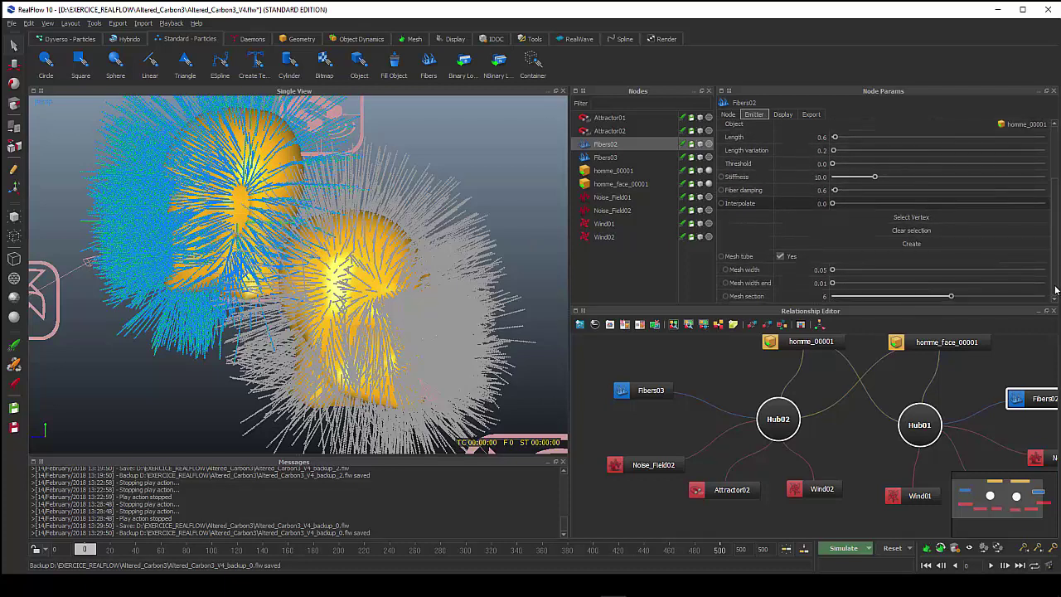
{"action": "left_click", "coordinate": [779, 257]}
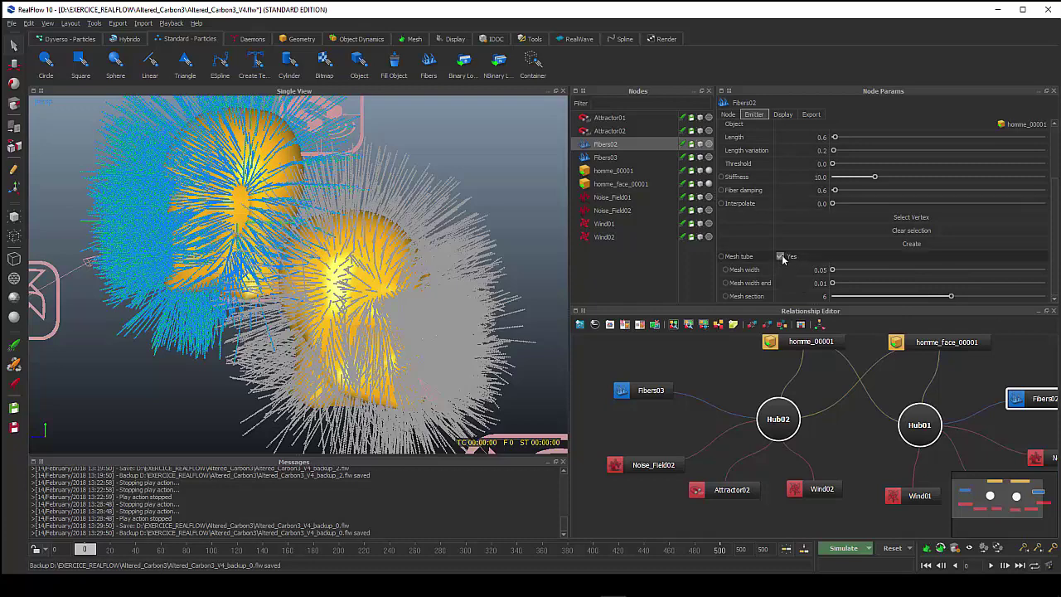
{"action": "left_click", "coordinate": [617, 159]}
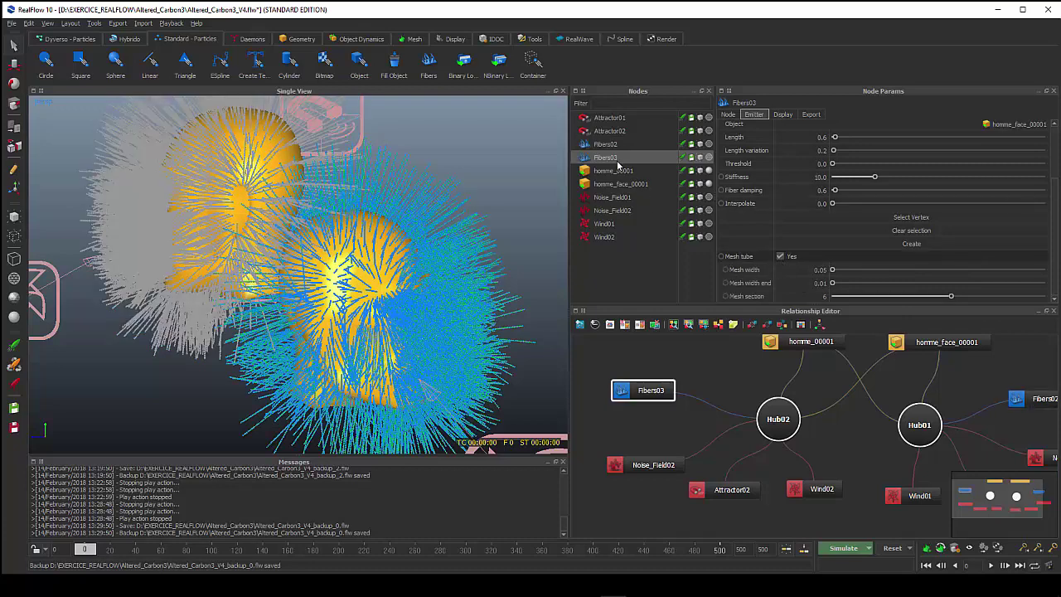
{"action": "left_click", "coordinate": [781, 256]}
{"action": "left_click", "coordinate": [782, 257]}
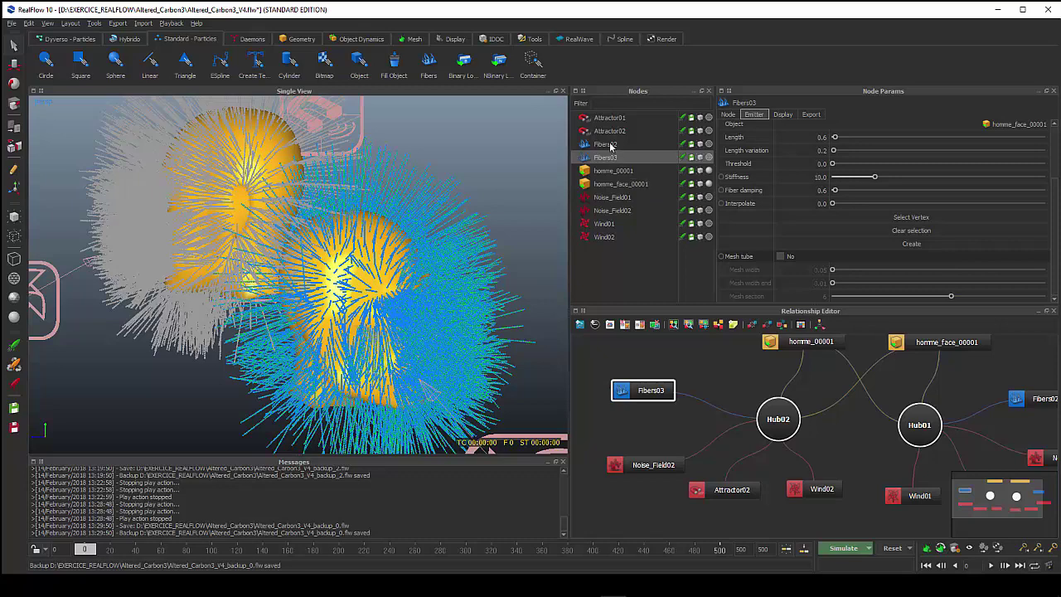
{"action": "left_click", "coordinate": [610, 145]}
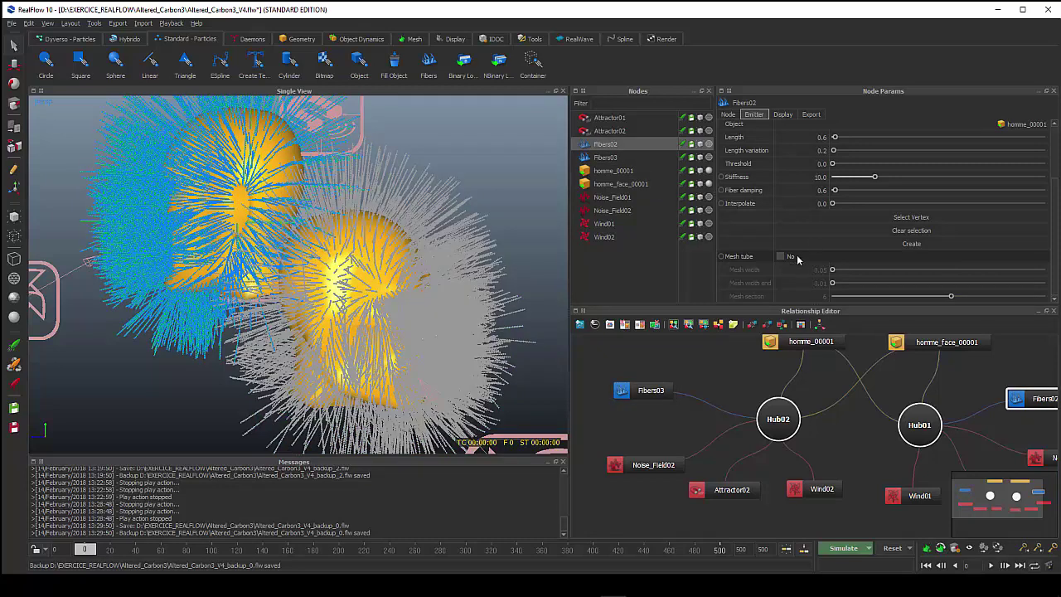
{"action": "scroll", "coordinate": [747, 213], "scroll_direction": "up", "scroll_amount": 1}
{"action": "scroll", "coordinate": [748, 216], "scroll_direction": "up", "scroll_amount": 1}
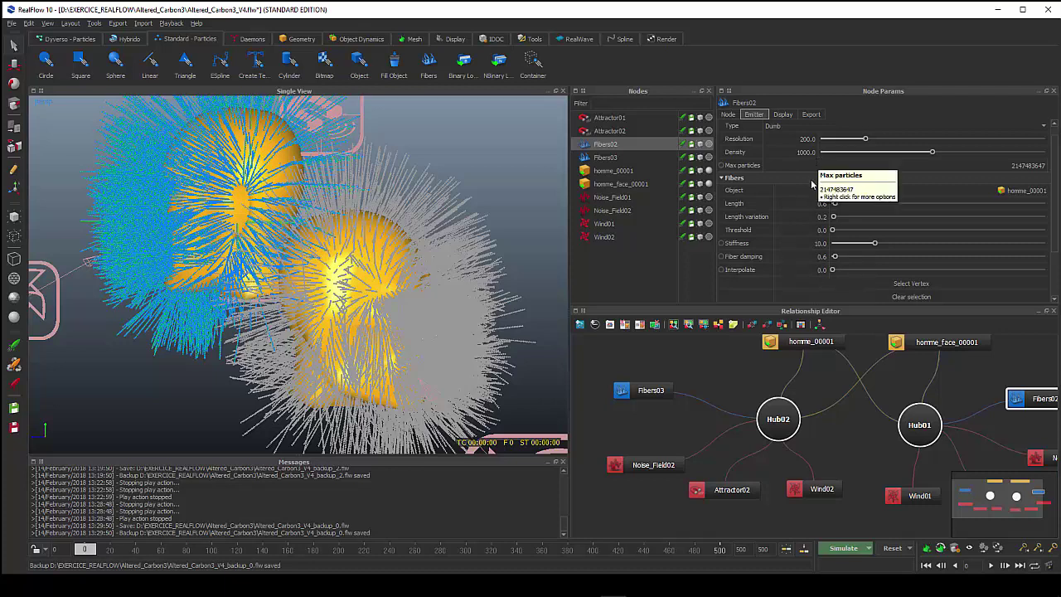
{"action": "scroll", "coordinate": [806, 188], "scroll_direction": "up", "scroll_amount": 1}
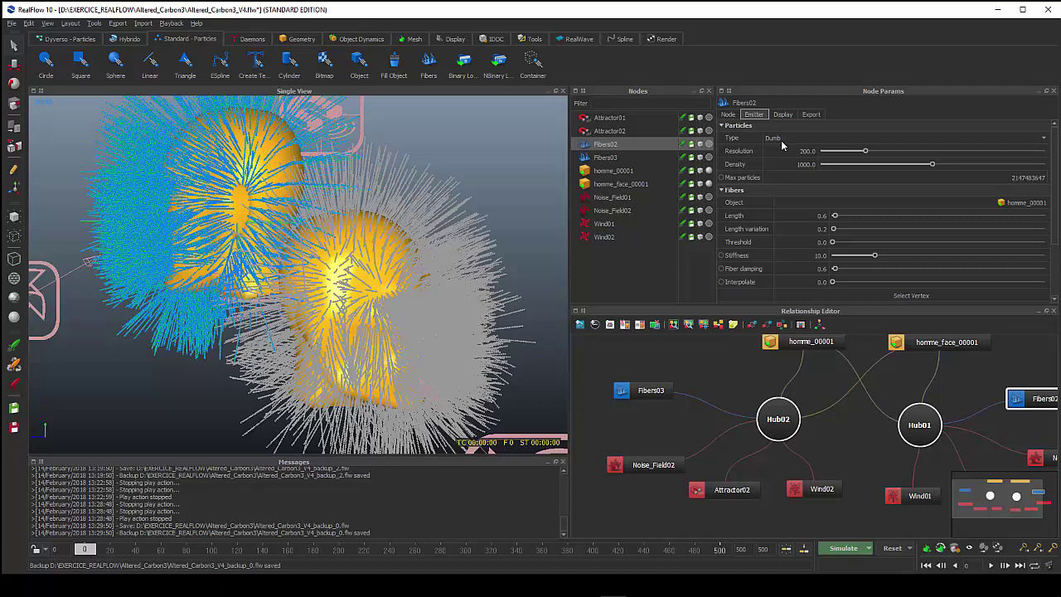
{"action": "left_click", "coordinate": [783, 141]}
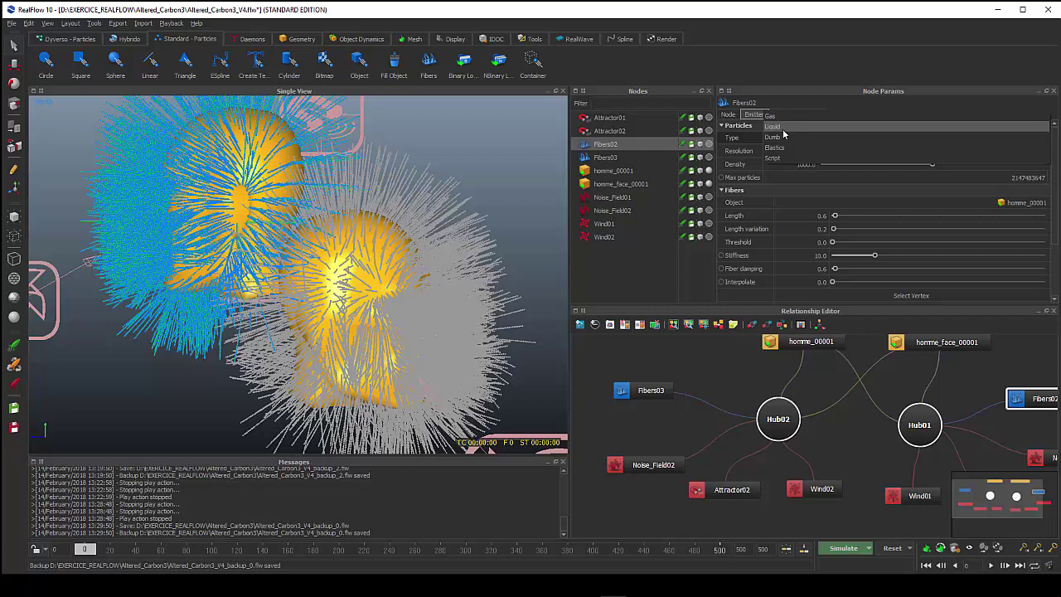
{"action": "left_click", "coordinate": [783, 140]}
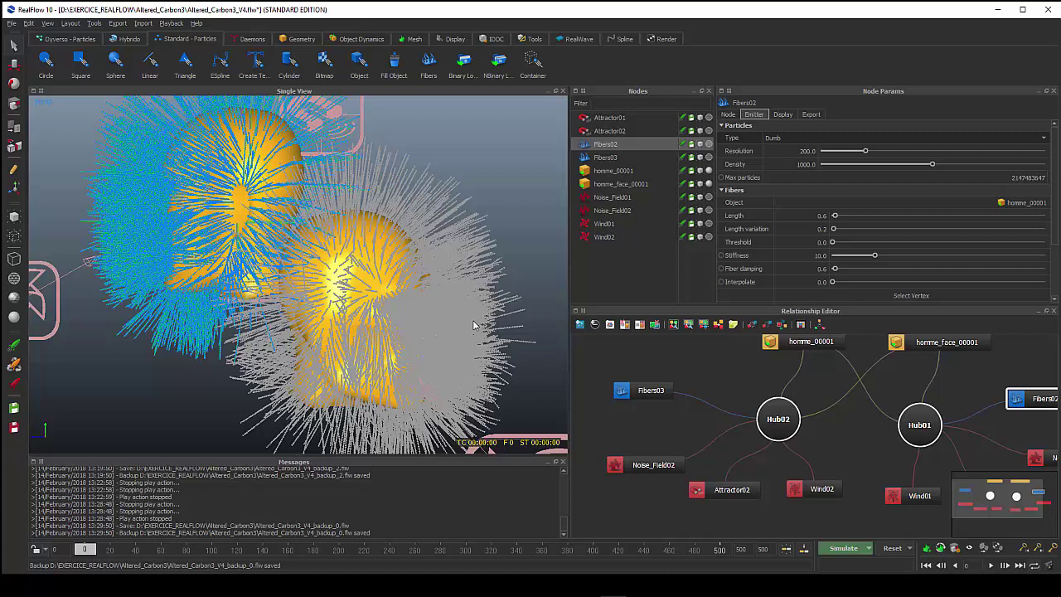
Step: Give homme_00001 collision distance 0.01 and distance tolerance 0.2
{"action": "left_click", "coordinate": [615, 171]}
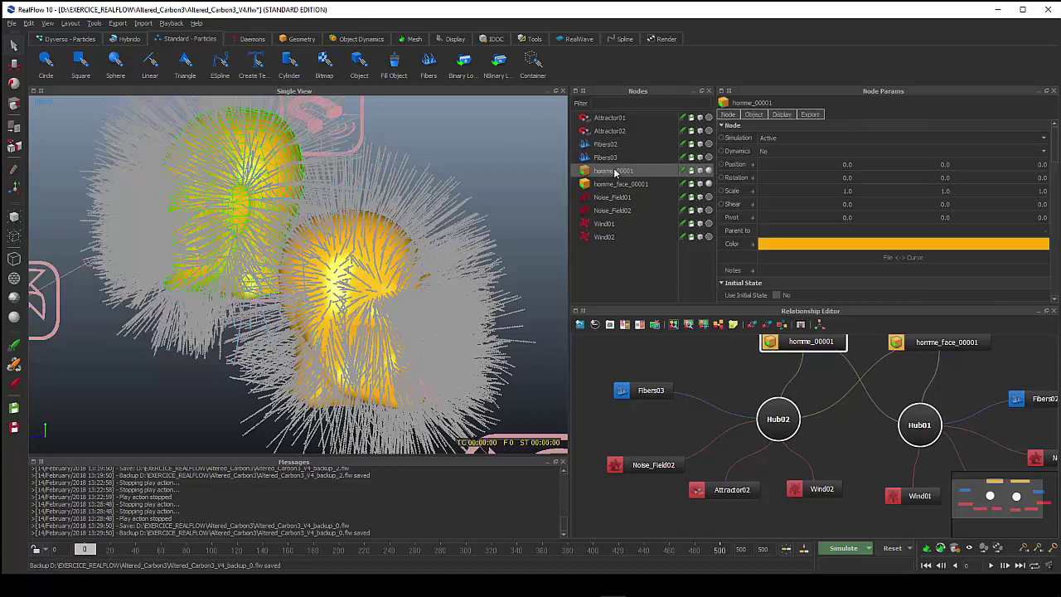
{"action": "left_click", "coordinate": [753, 114]}
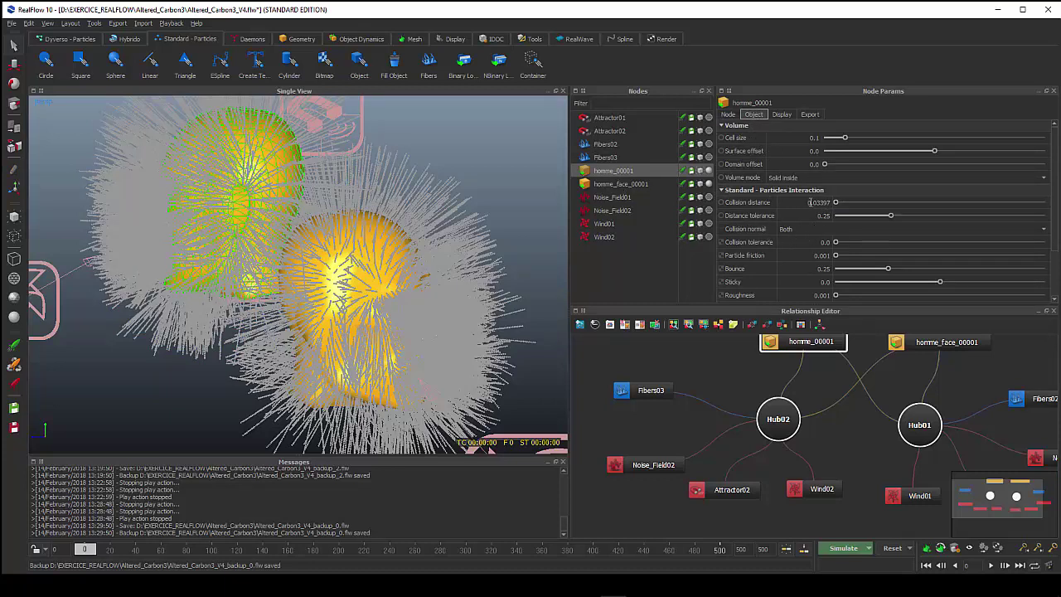
{"action": "double_click", "coordinate": [812, 202]}
{"action": "type", "text": "0.01"}
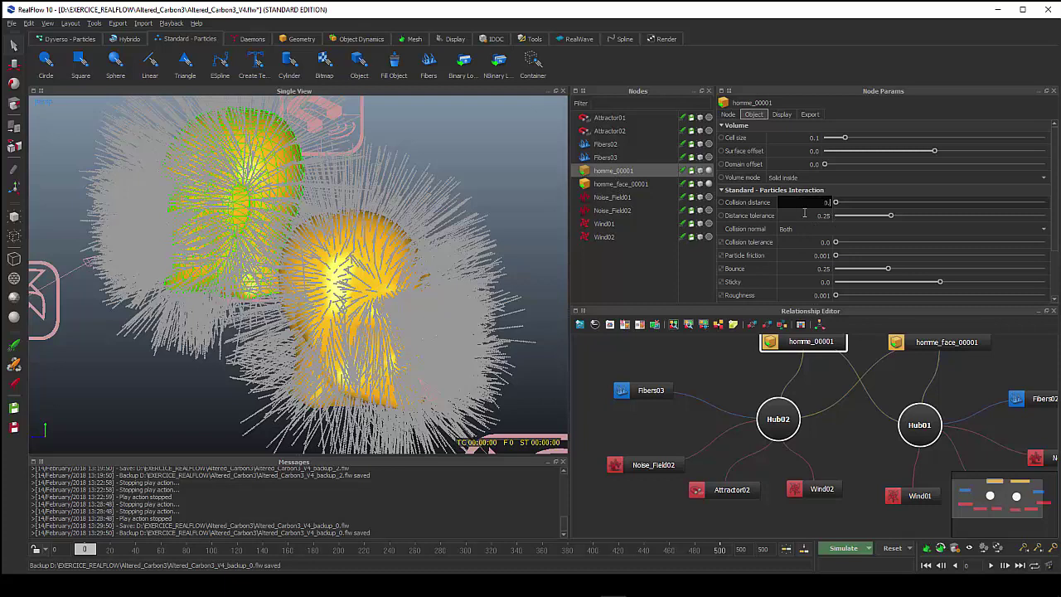
{"action": "key", "text": "Return"}
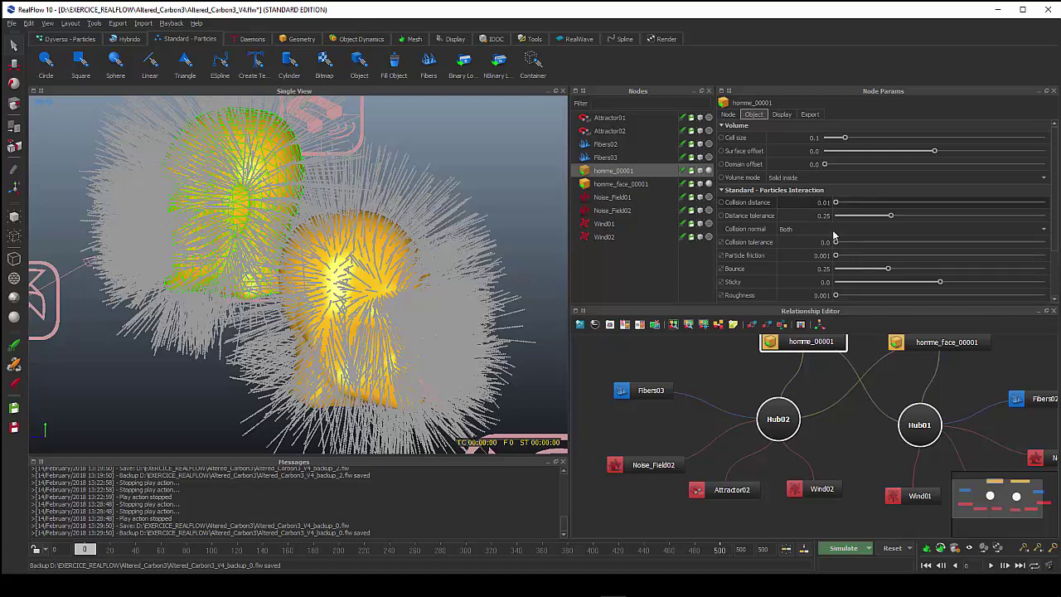
{"action": "double_click", "coordinate": [822, 215]}
{"action": "type", "text": "0.205"}
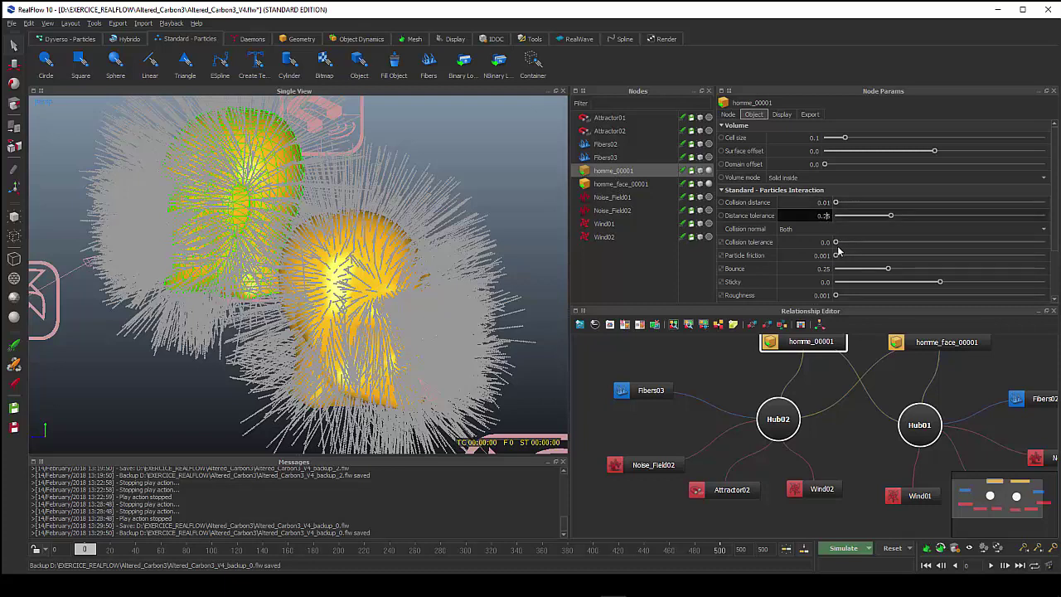
{"action": "key", "text": "BackSpace"}
{"action": "key", "text": "Return"}
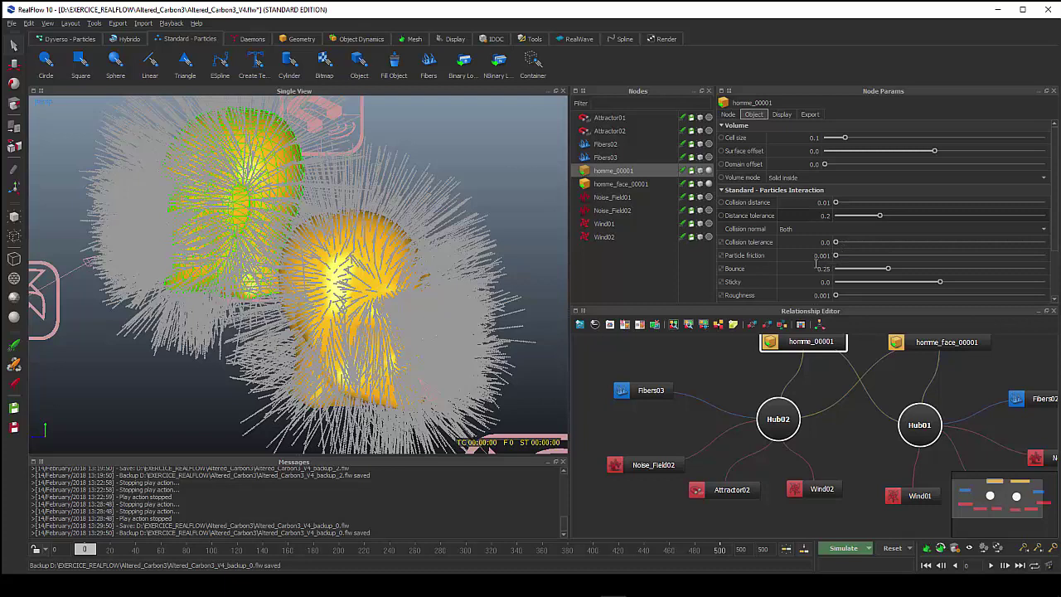
Step: Set homme_00001's particle friction to 0.1 and bounce to 0.001
{"action": "double_click", "coordinate": [820, 255]}
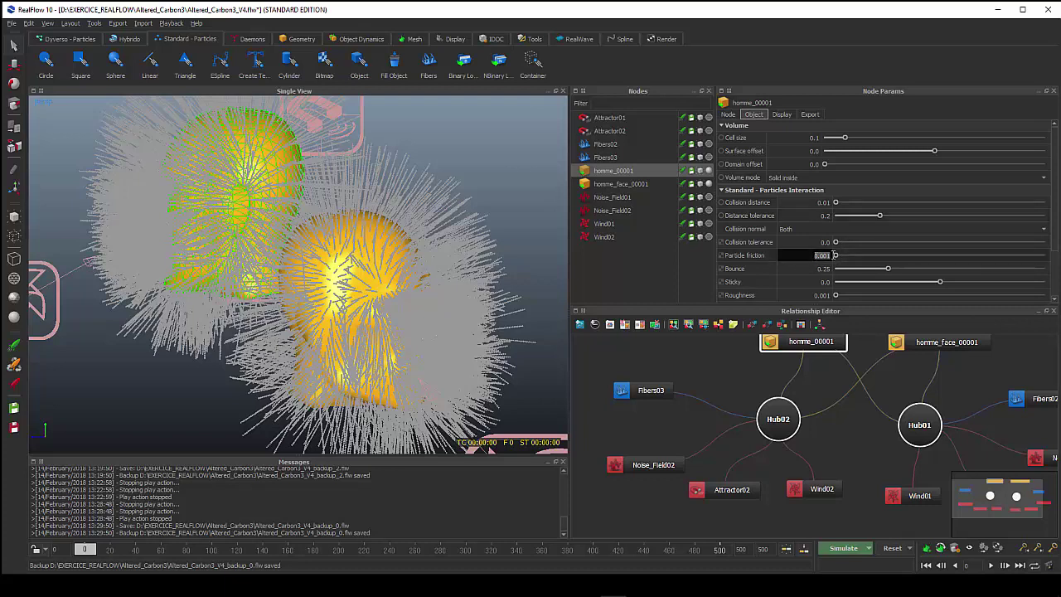
{"action": "type", "text": "0"}
{"action": "type", "text": ".0"}
{"action": "key", "text": "BackSpace"}
{"action": "type", "text": "1"}
{"action": "key", "text": "Return"}
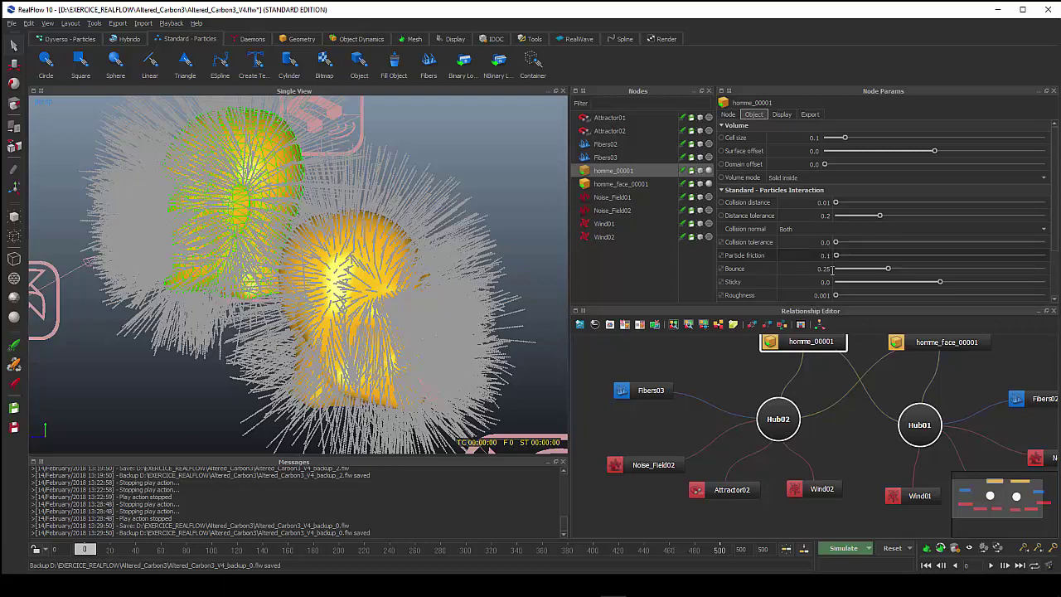
{"action": "double_click", "coordinate": [824, 269]}
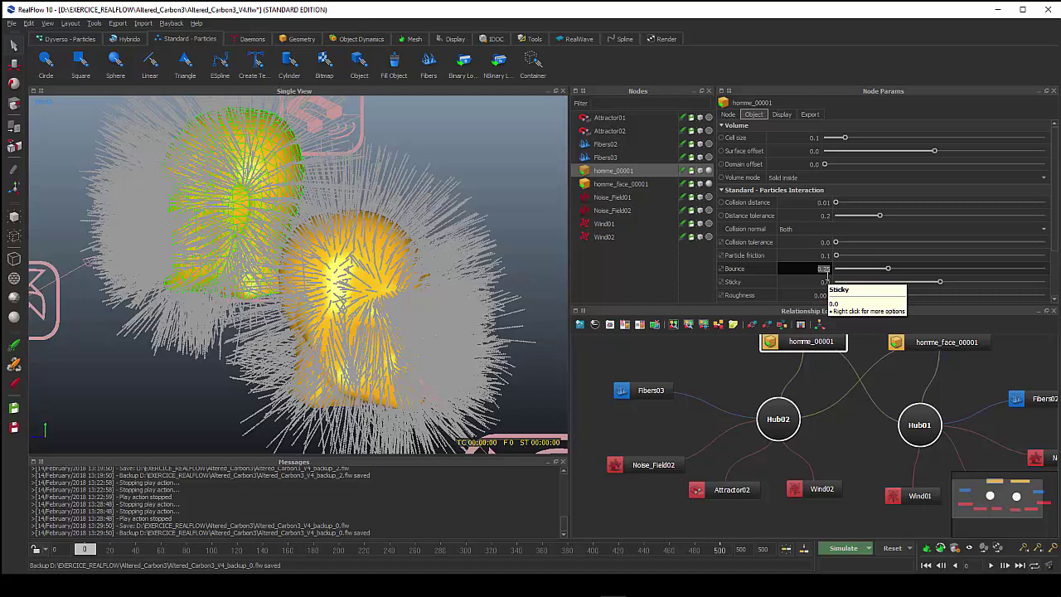
{"action": "type", "text": "0.01"}
{"action": "type", "text": "1"}
{"action": "key", "text": "Return"}
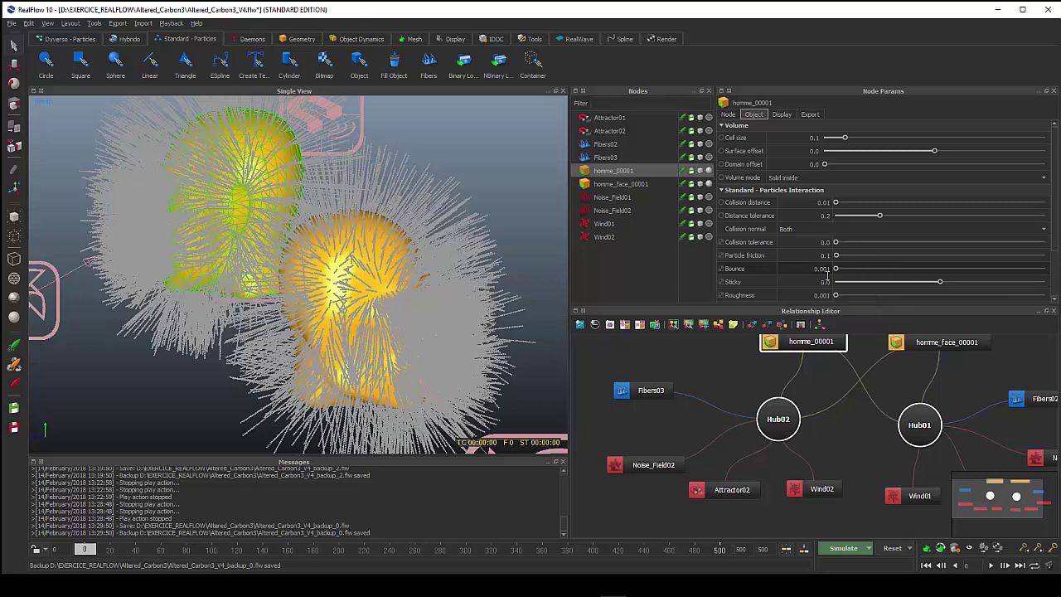
Step: Raise homme_00001's Sticky value to about 24
{"action": "left_click", "coordinate": [987, 283]}
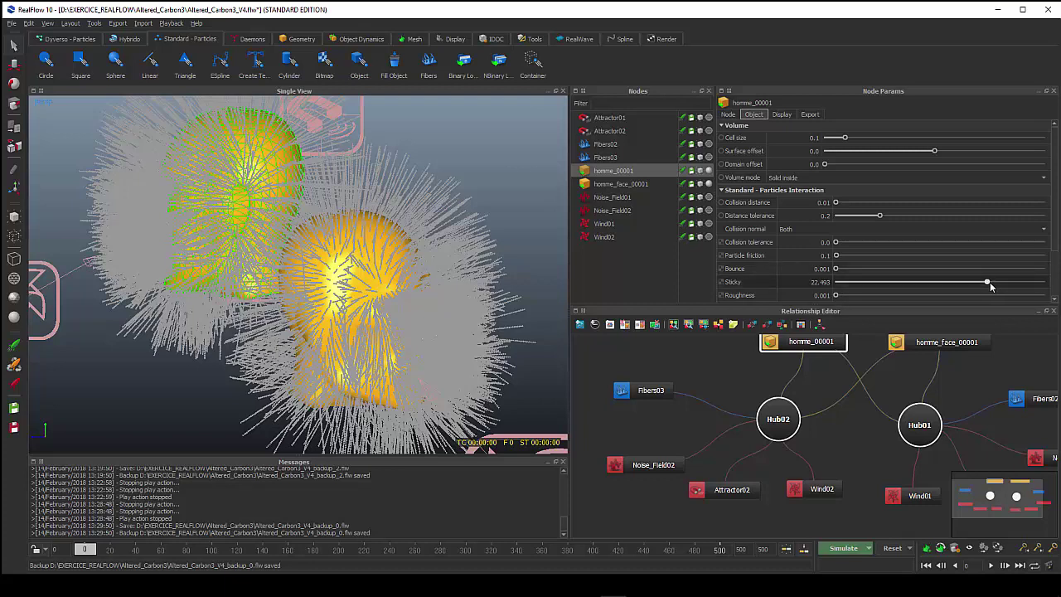
{"action": "left_click", "coordinate": [992, 284]}
{"action": "scroll", "coordinate": [840, 286], "scroll_direction": "down", "scroll_amount": 1}
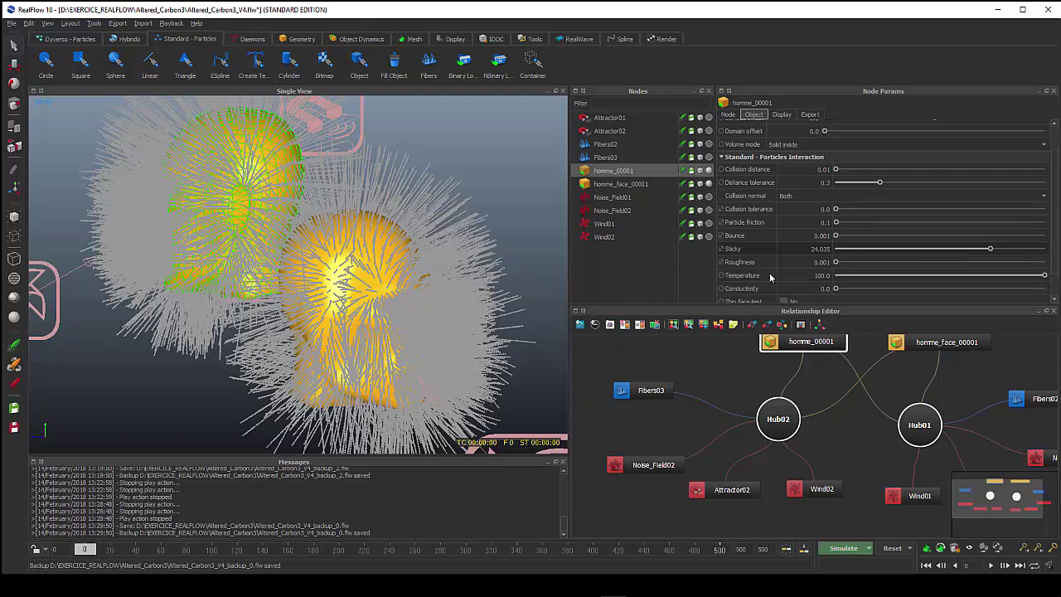
{"action": "scroll", "coordinate": [865, 286], "scroll_direction": "down", "scroll_amount": 1}
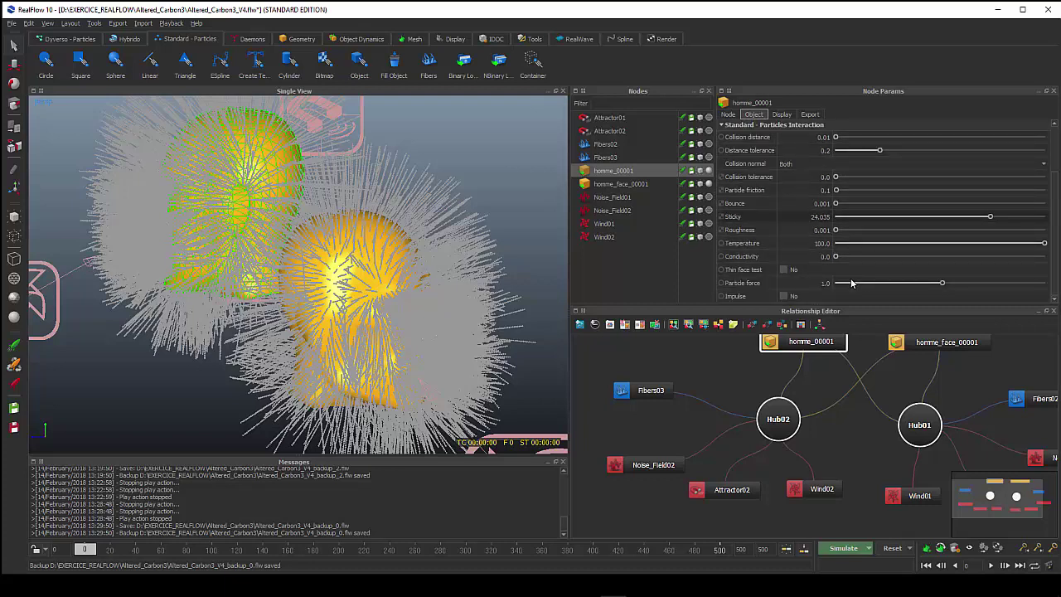
{"action": "scroll", "coordinate": [851, 283], "scroll_direction": "up", "scroll_amount": 1}
{"action": "scroll", "coordinate": [852, 283], "scroll_direction": "up", "scroll_amount": 1}
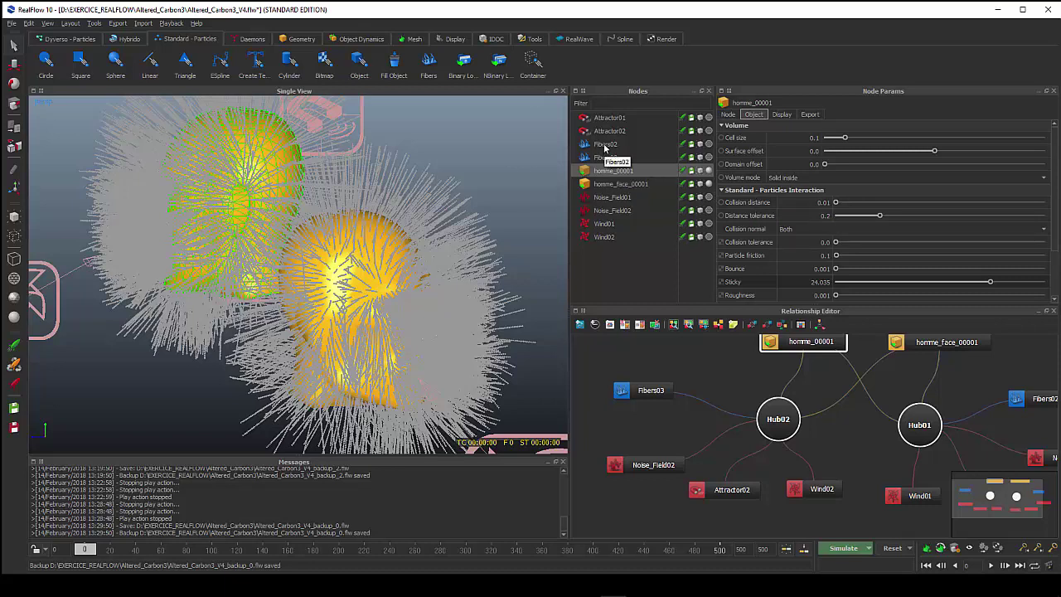
Step: Review Fibers02's Export settings, including the Krakatoa .prt format options and channel list
{"action": "left_click", "coordinate": [605, 146]}
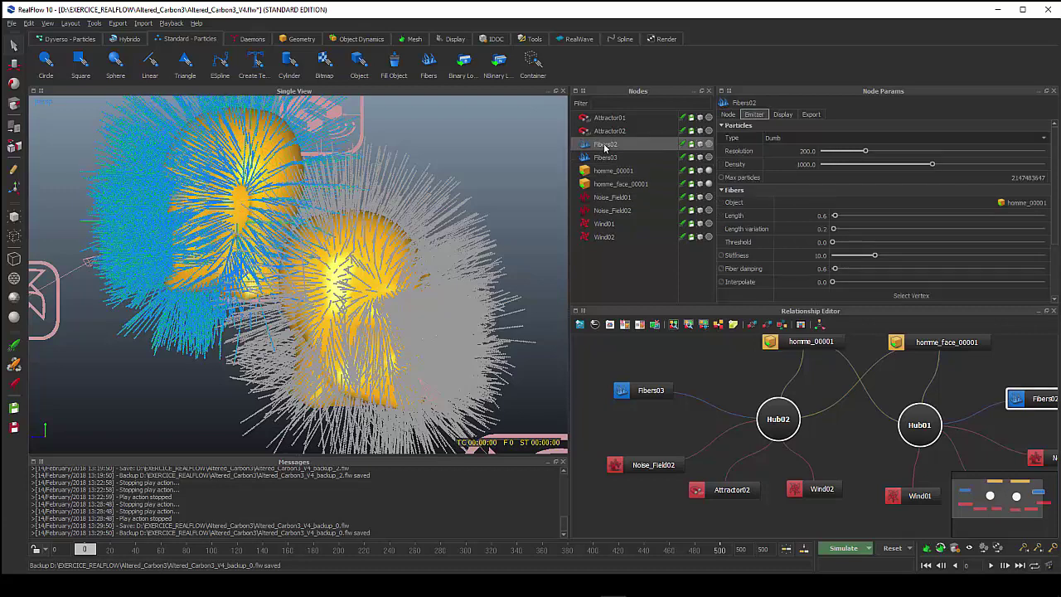
{"action": "left_click", "coordinate": [808, 115]}
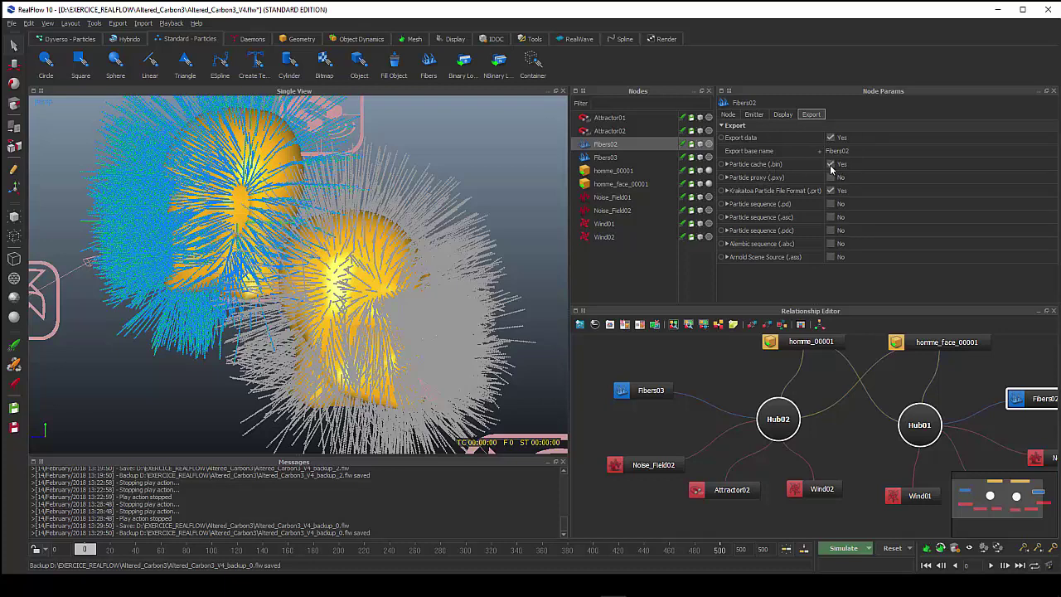
{"action": "left_click", "coordinate": [726, 190]}
{"action": "left_click", "coordinate": [732, 217]}
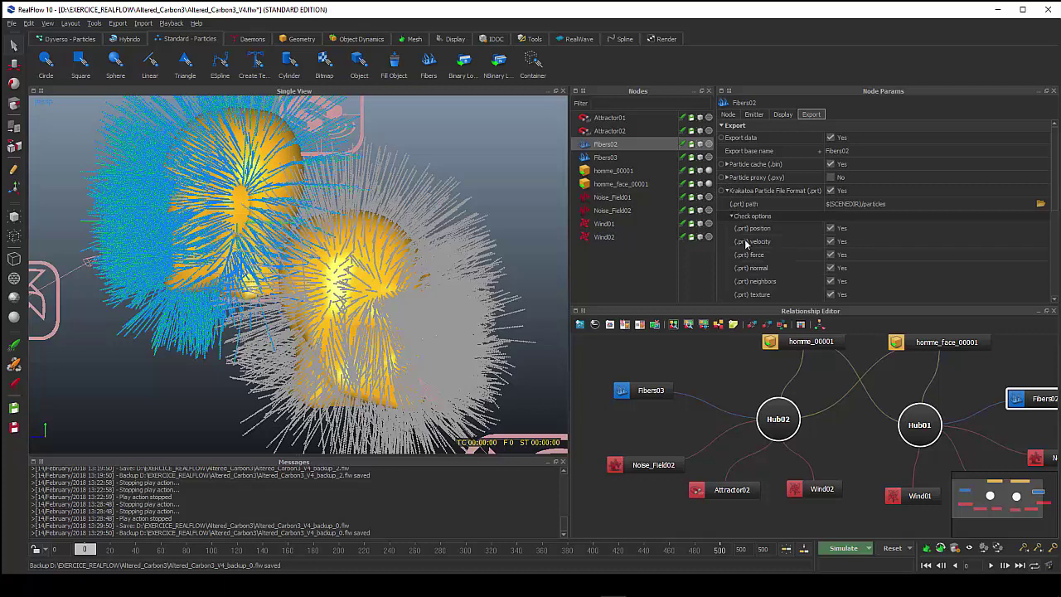
{"action": "scroll", "coordinate": [745, 243], "scroll_direction": "down", "scroll_amount": 2}
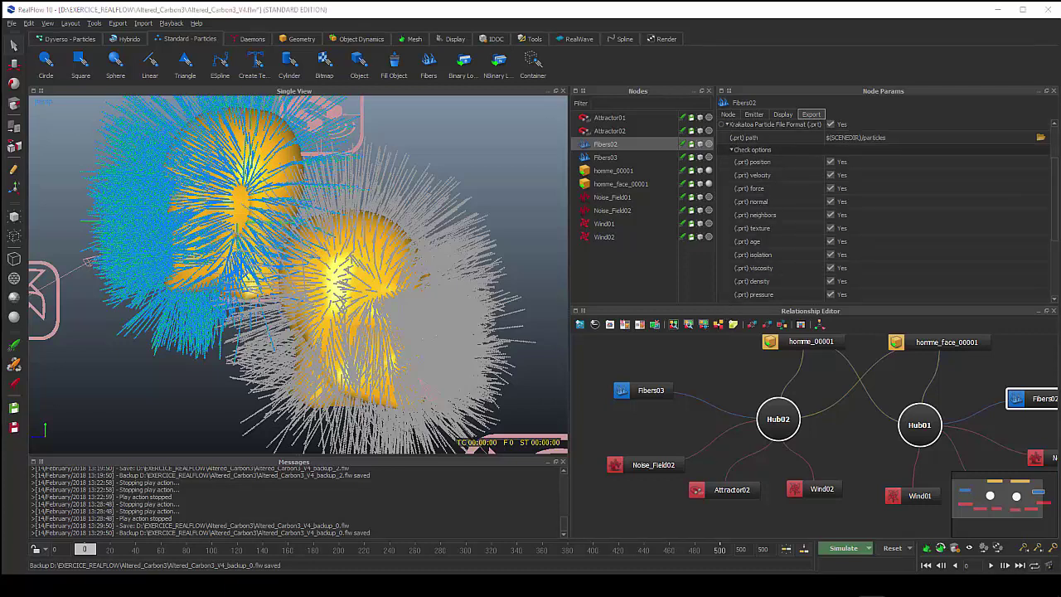
{"action": "scroll", "coordinate": [770, 257], "scroll_direction": "down", "scroll_amount": 1}
{"action": "scroll", "coordinate": [765, 255], "scroll_direction": "up", "scroll_amount": 1}
{"action": "scroll", "coordinate": [764, 255], "scroll_direction": "up", "scroll_amount": 2}
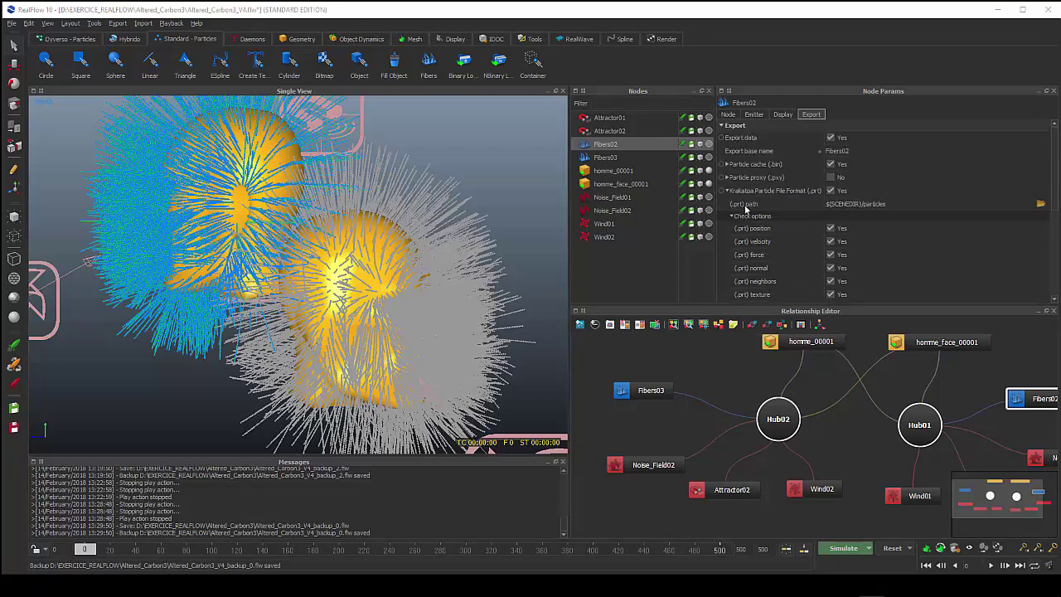
{"action": "left_click", "coordinate": [727, 191]}
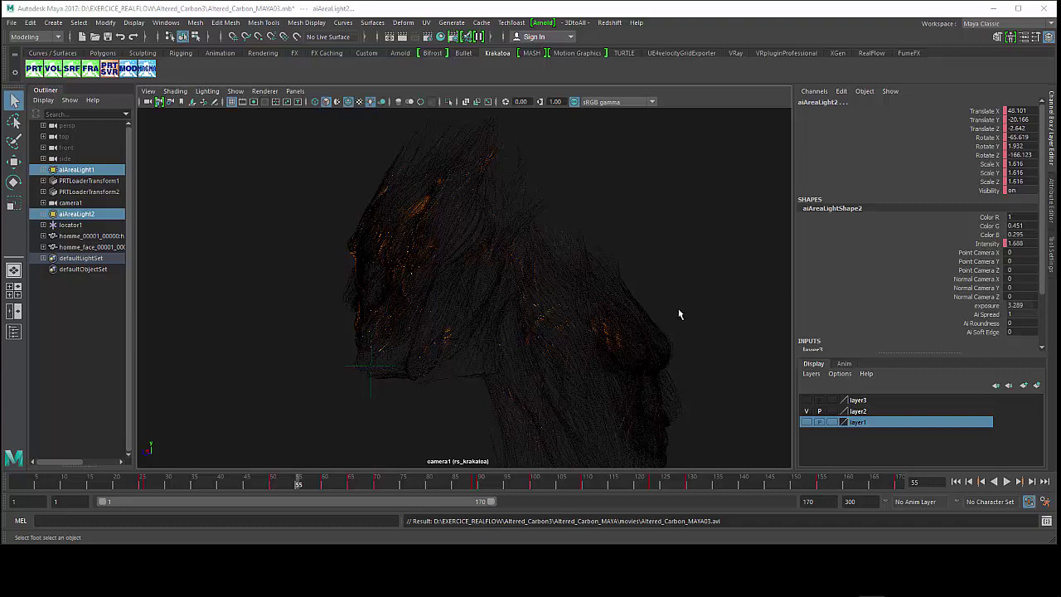
Step: Scrub Maya's time slider to frame 63 to inspect the particle-hair head render
{"action": "mouse_move", "coordinate": [327, 478]}
{"action": "left_mouse_down"}
{"action": "mouse_move", "coordinate": [666, 491]}
{"action": "mouse_move", "coordinate": [197, 483]}
{"action": "left_mouse_up"}
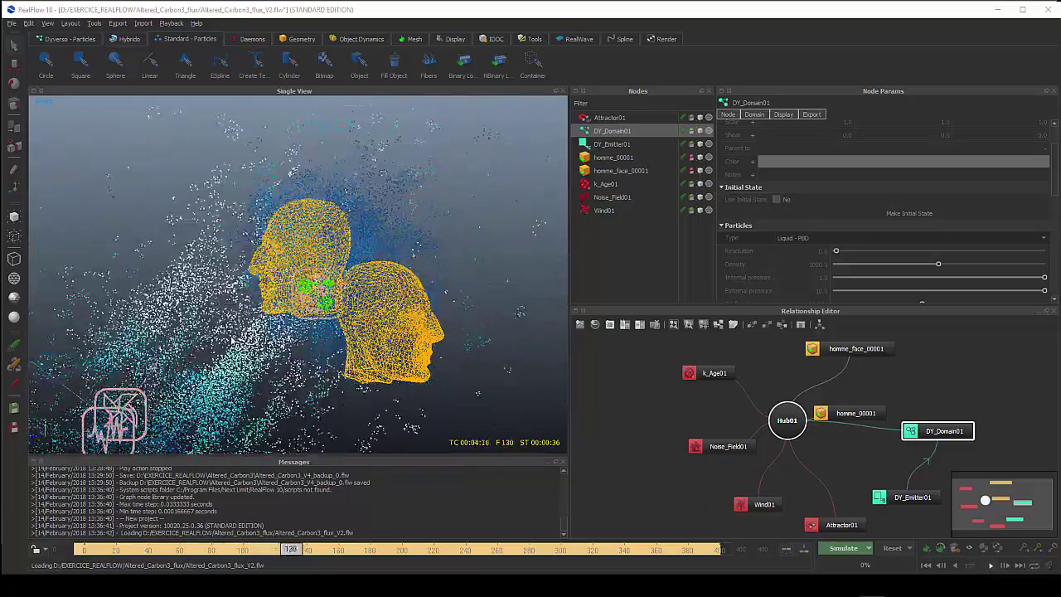
Step: Stop playback at frame 89 and show DY_Domain01's Domain particle settings
{"action": "left_click", "coordinate": [621, 144]}
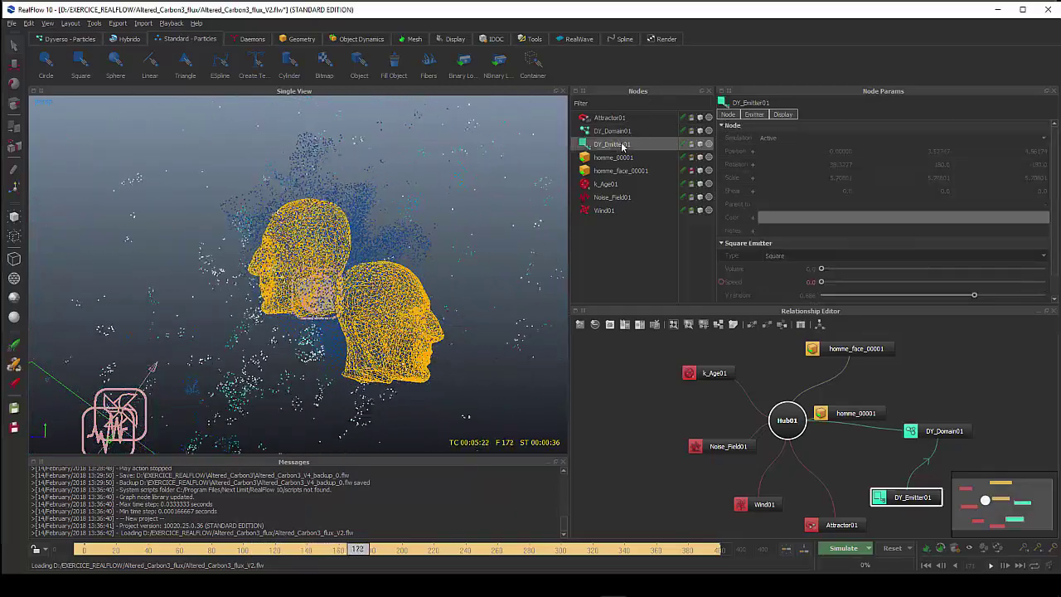
{"action": "left_click", "coordinate": [621, 133]}
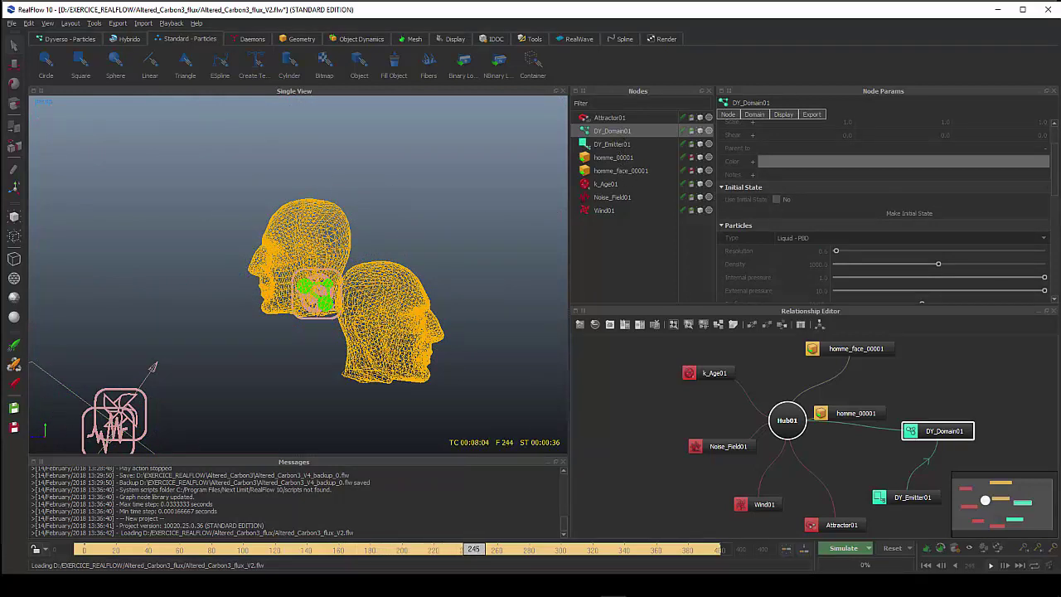
{"action": "left_click", "coordinate": [991, 566]}
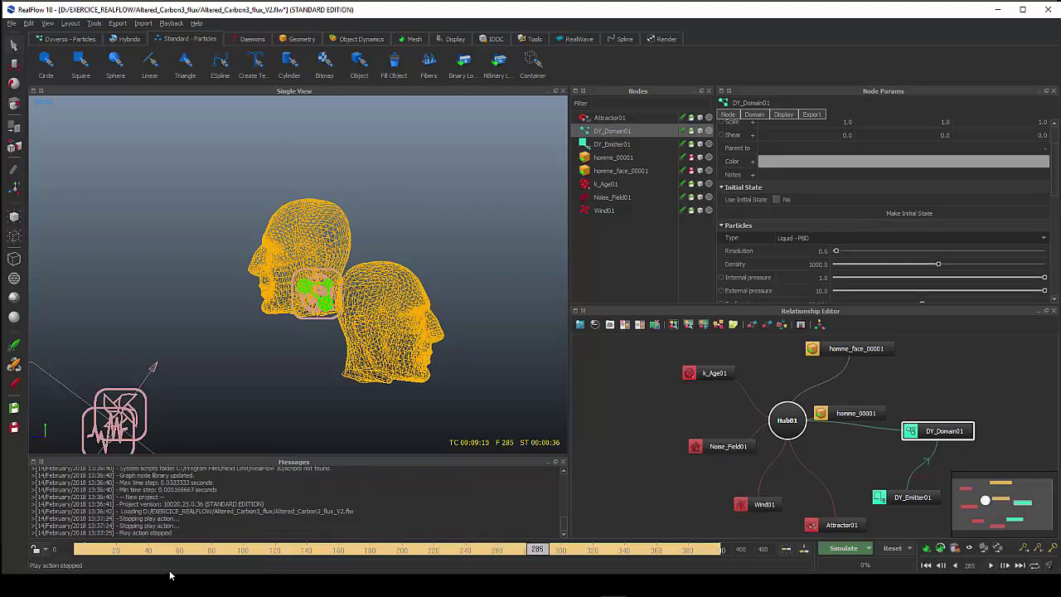
{"action": "left_click", "coordinate": [229, 551]}
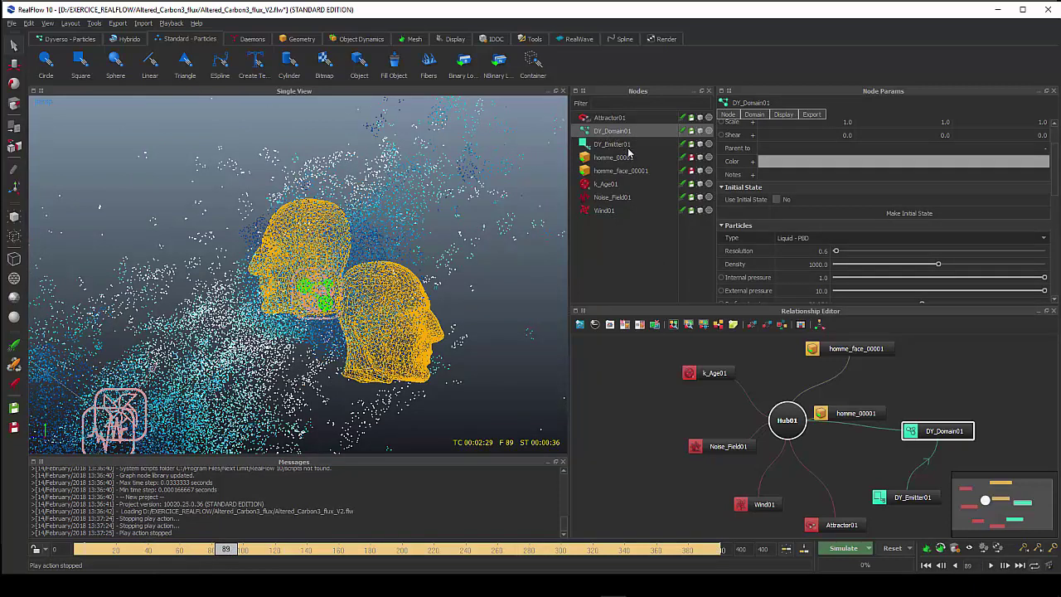
{"action": "left_click", "coordinate": [752, 116]}
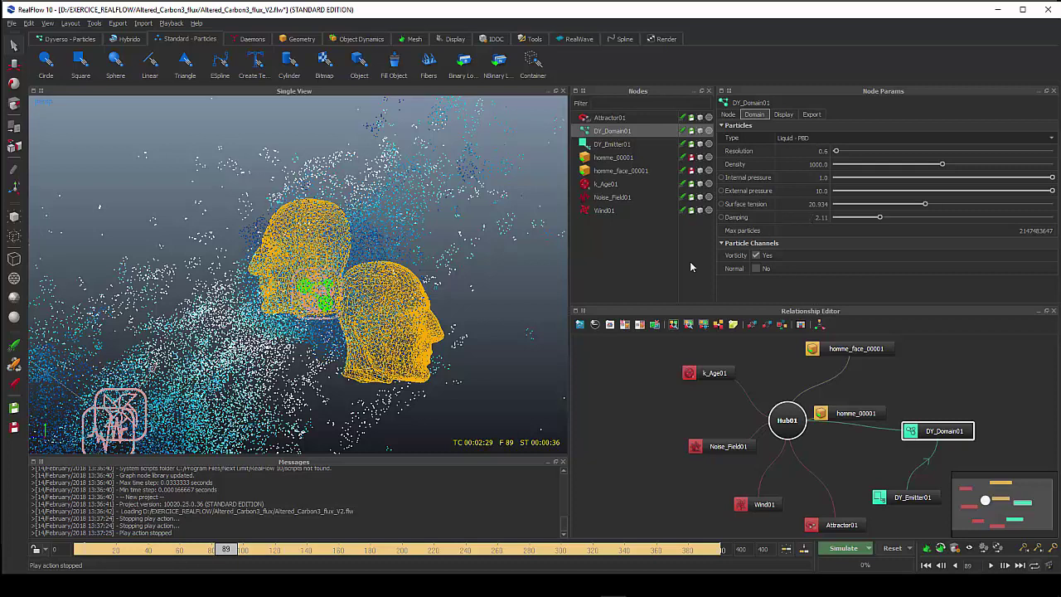
Step: Scrub the simulation timeline forward to frame 75
{"action": "left_click", "coordinate": [168, 554]}
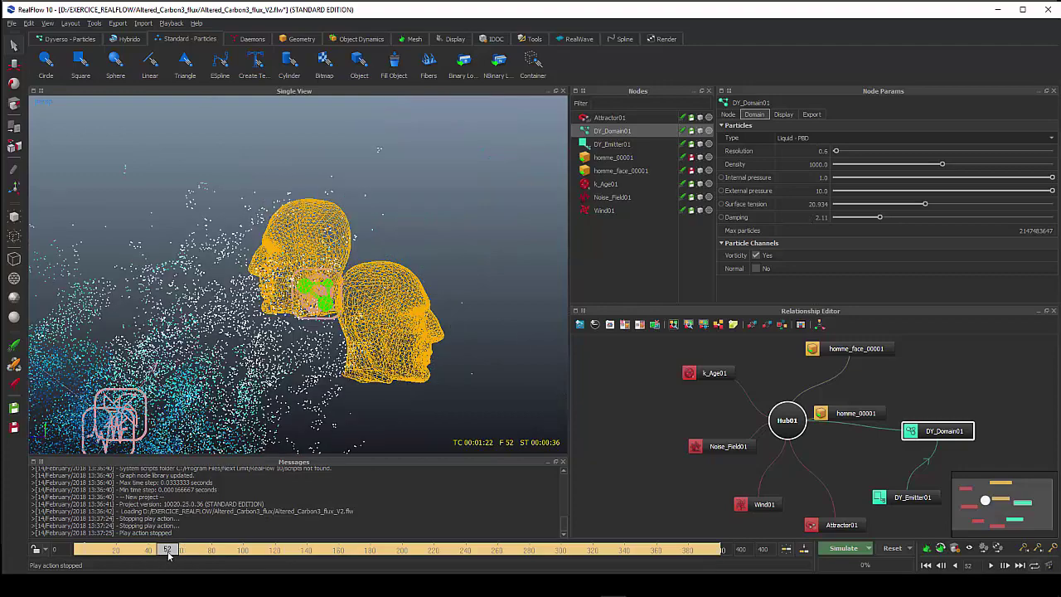
{"action": "left_click_drag", "start_coordinate": [169, 553], "coordinate": [184, 554]}
{"action": "left_click_drag", "start_coordinate": [194, 552], "coordinate": [205, 553]}
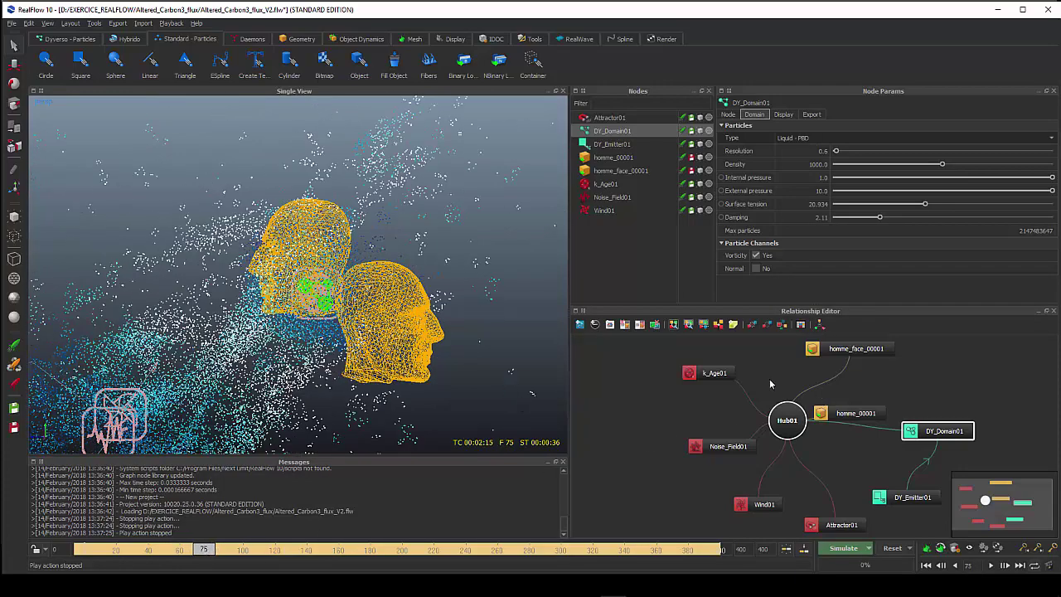
Step: Move the Noise_Field01, Wind01 and Attractor01 nodes up in the Relationship Editor, then zoom the viewport
{"action": "left_click_drag", "start_coordinate": [725, 449], "coordinate": [711, 443]}
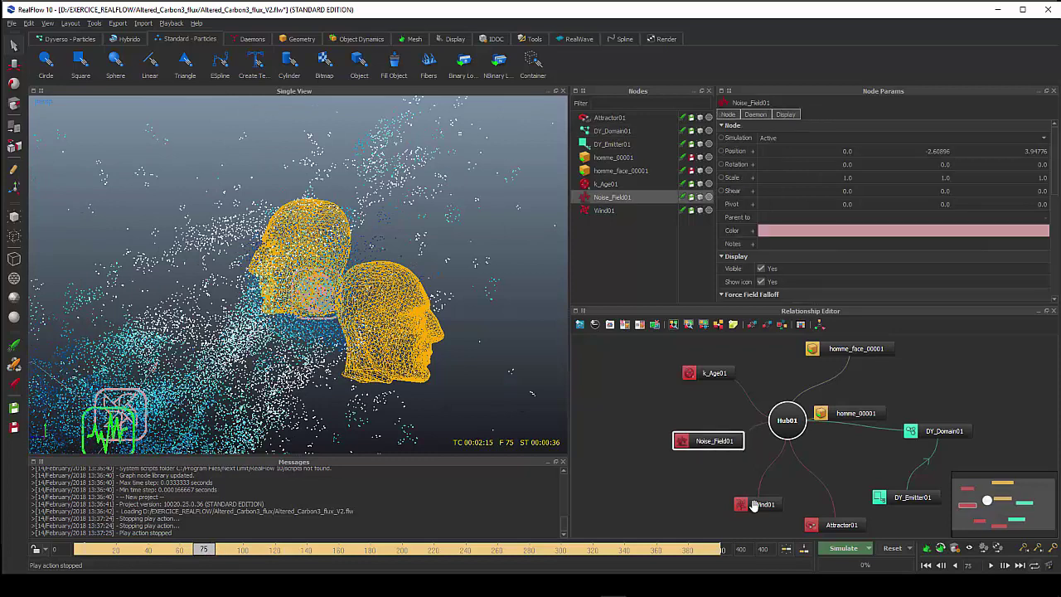
{"action": "left_click_drag", "start_coordinate": [753, 505], "coordinate": [725, 498]}
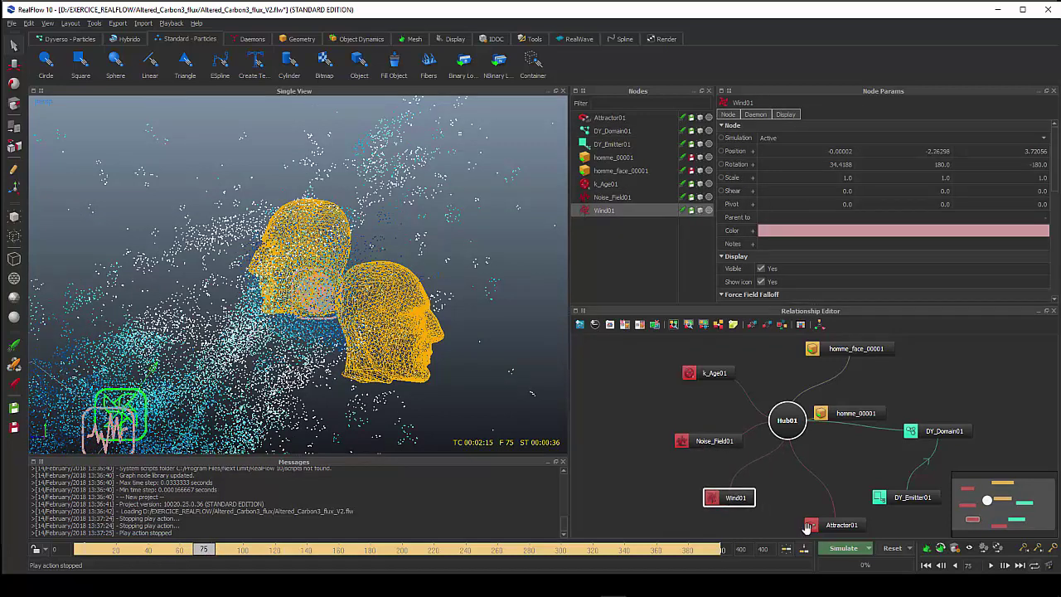
{"action": "left_click_drag", "start_coordinate": [838, 525], "coordinate": [816, 509]}
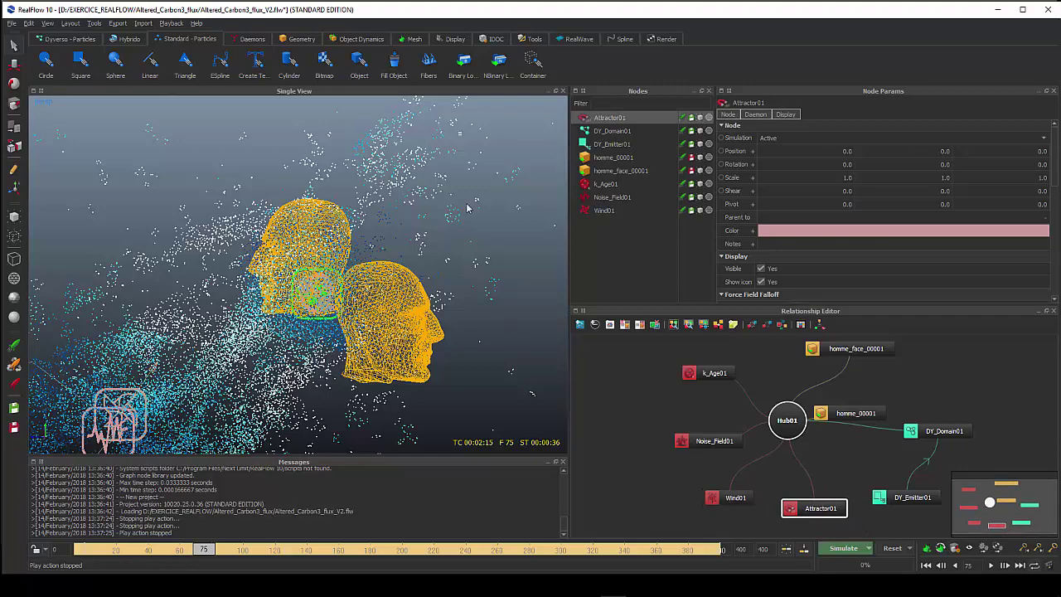
{"action": "scroll", "coordinate": [454, 231], "scroll_direction": "down", "scroll_amount": 2}
{"action": "scroll", "coordinate": [454, 231], "scroll_direction": "down", "scroll_amount": 1}
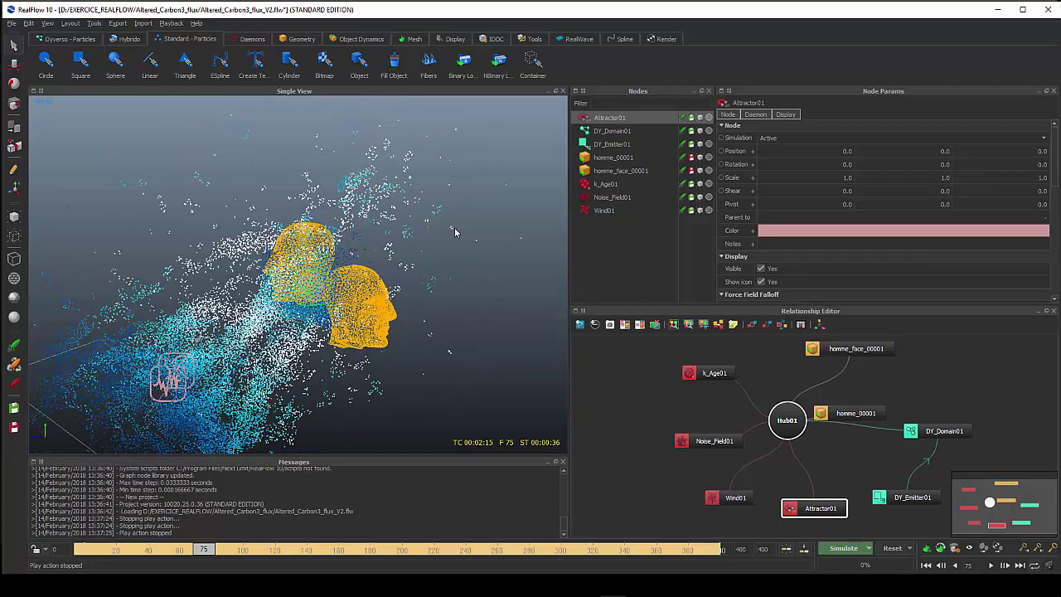
{"action": "scroll", "coordinate": [454, 230], "scroll_direction": "down", "scroll_amount": 1}
{"action": "scroll", "coordinate": [453, 230], "scroll_direction": "down", "scroll_amount": 1}
{"action": "scroll", "coordinate": [454, 230], "scroll_direction": "down", "scroll_amount": 1}
{"action": "scroll", "coordinate": [453, 230], "scroll_direction": "up", "scroll_amount": 1}
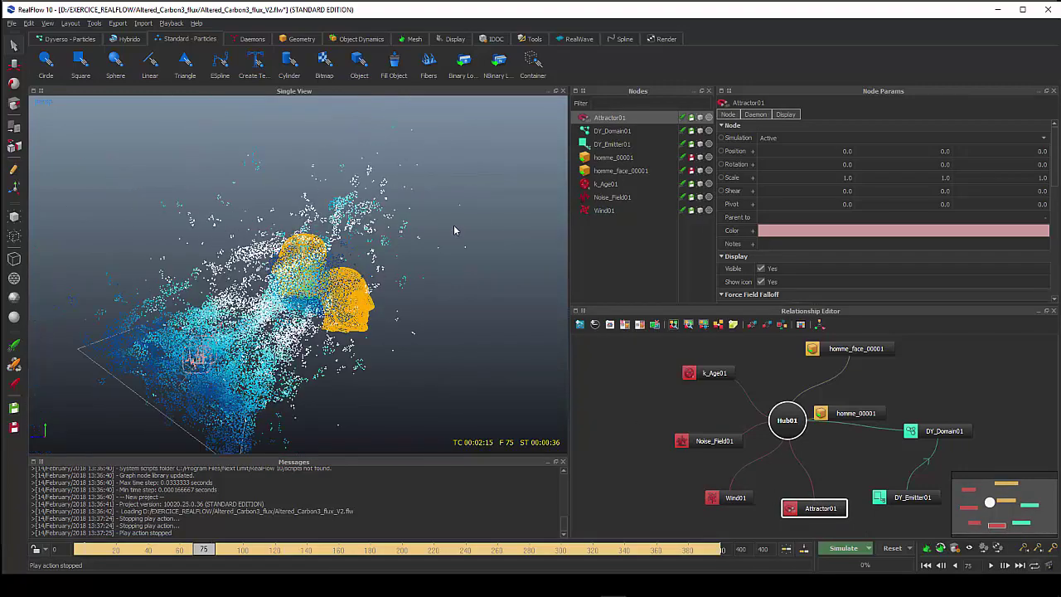
{"action": "scroll", "coordinate": [453, 230], "scroll_direction": "up", "scroll_amount": 1}
{"action": "scroll", "coordinate": [453, 225], "scroll_direction": "down", "scroll_amount": 1}
{"action": "scroll", "coordinate": [454, 225], "scroll_direction": "up", "scroll_amount": 1}
{"action": "scroll", "coordinate": [485, 217], "scroll_direction": "up", "scroll_amount": 1}
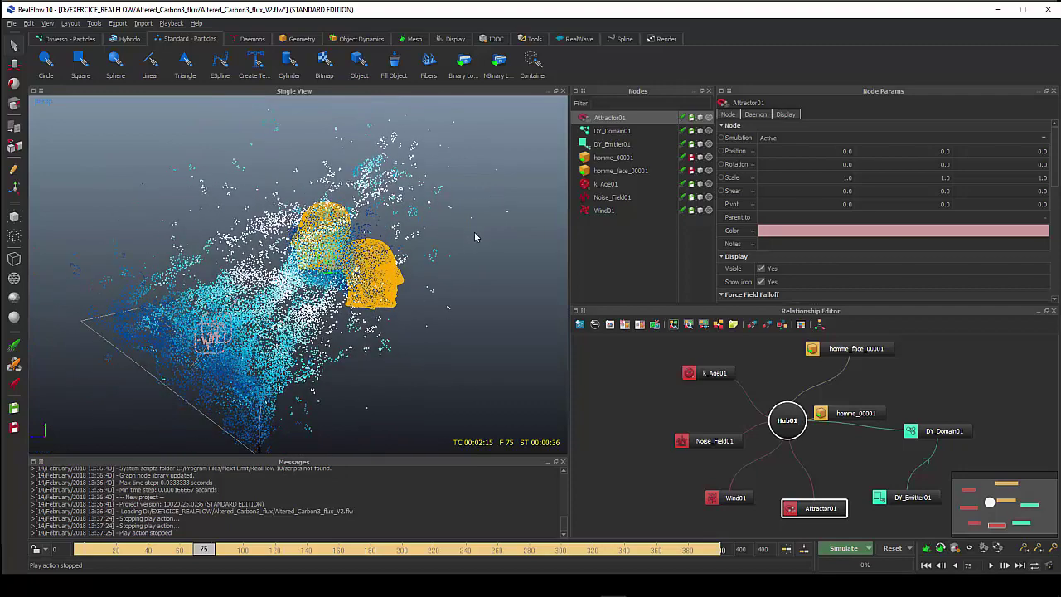
{"action": "scroll", "coordinate": [477, 233], "scroll_direction": "up", "scroll_amount": 1}
{"action": "scroll", "coordinate": [482, 237], "scroll_direction": "up", "scroll_amount": 1}
Step: Open DY_Emitter01's Speed parameter curve in the Curve Editor
{"action": "left_click", "coordinate": [610, 144]}
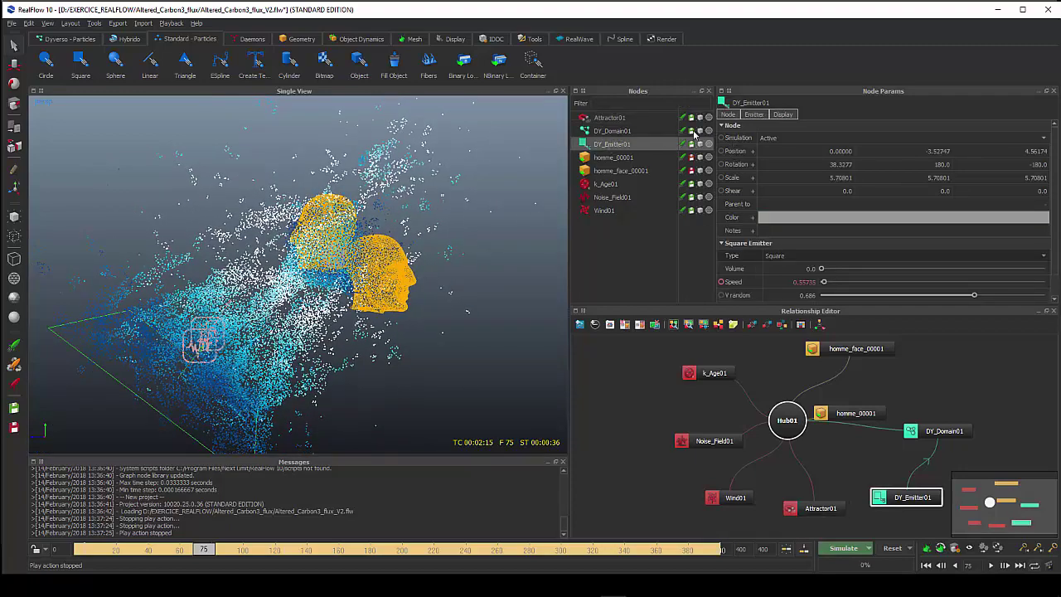
{"action": "left_click", "coordinate": [749, 116]}
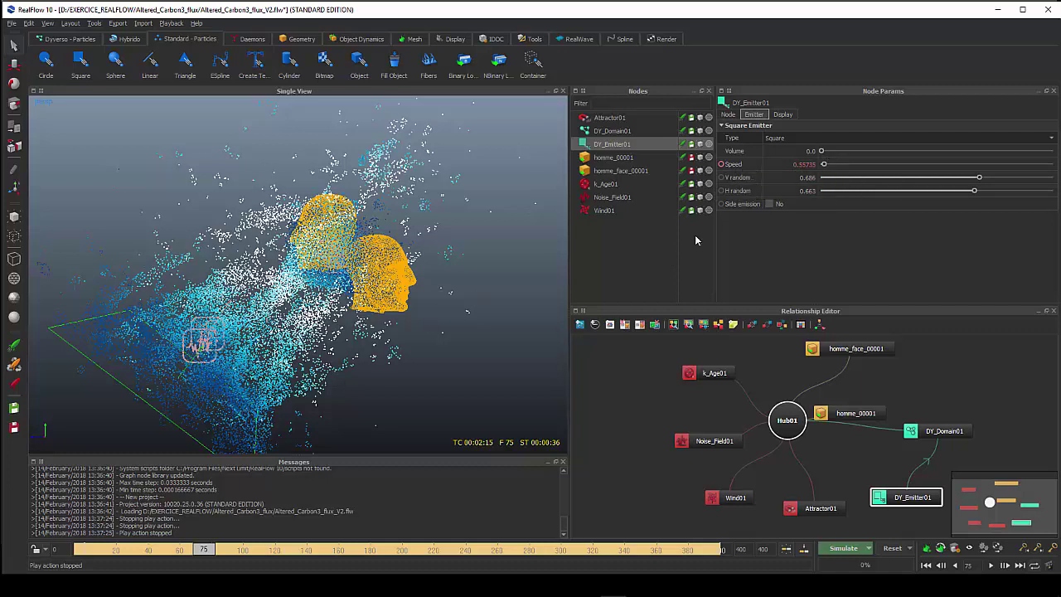
{"action": "right_click", "coordinate": [743, 166]}
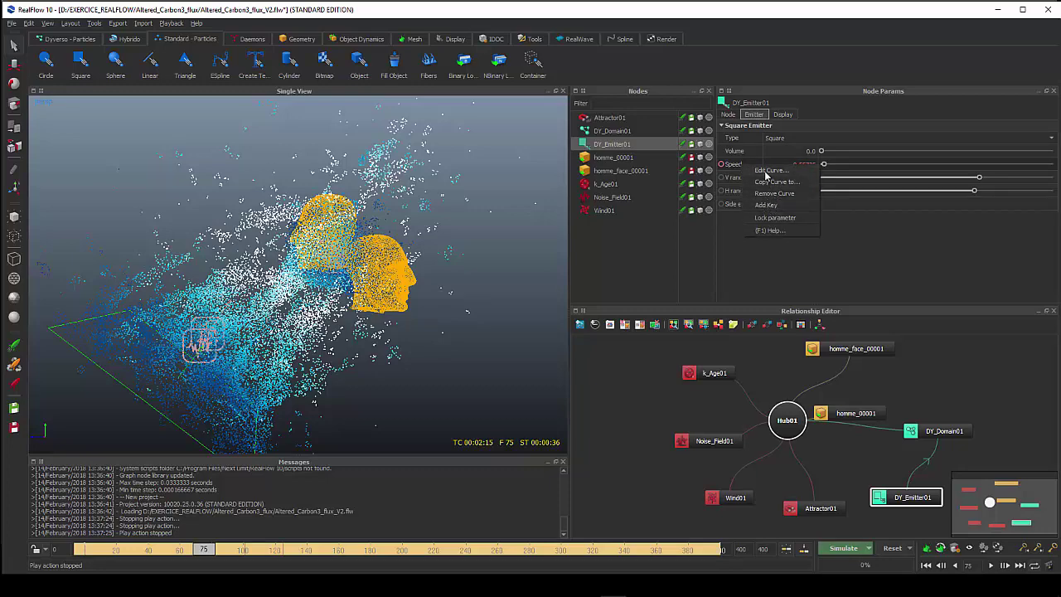
{"action": "left_click", "coordinate": [767, 170]}
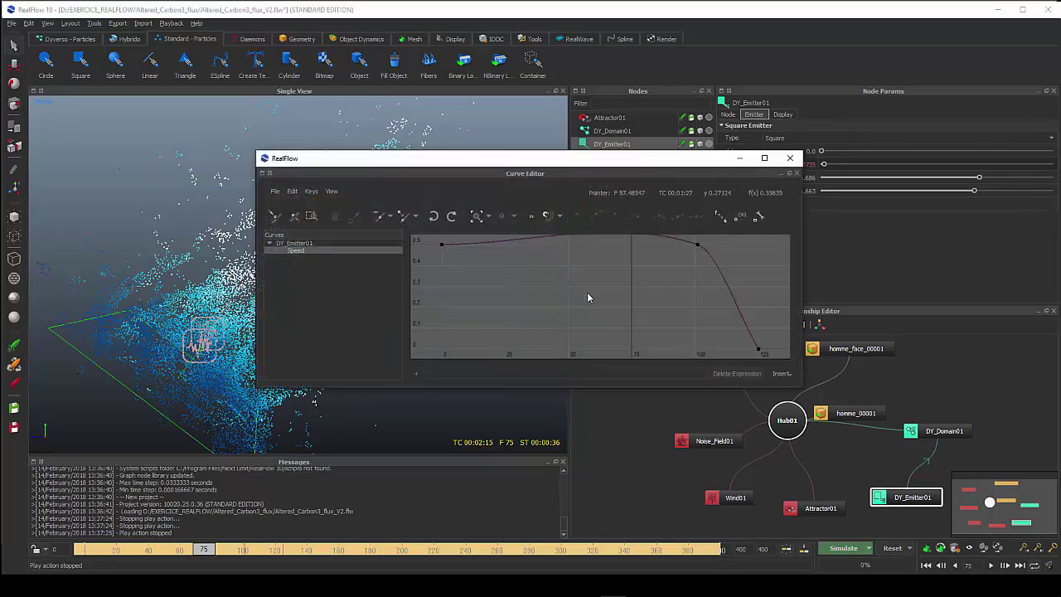
Step: Give the first Speed keys flat, linear tangents so speed holds 0.5 until frame 100
{"action": "middle_click_drag", "start_coordinate": [587, 292], "coordinate": [566, 294]}
{"action": "scroll", "coordinate": [566, 294], "scroll_direction": "down", "scroll_amount": 1}
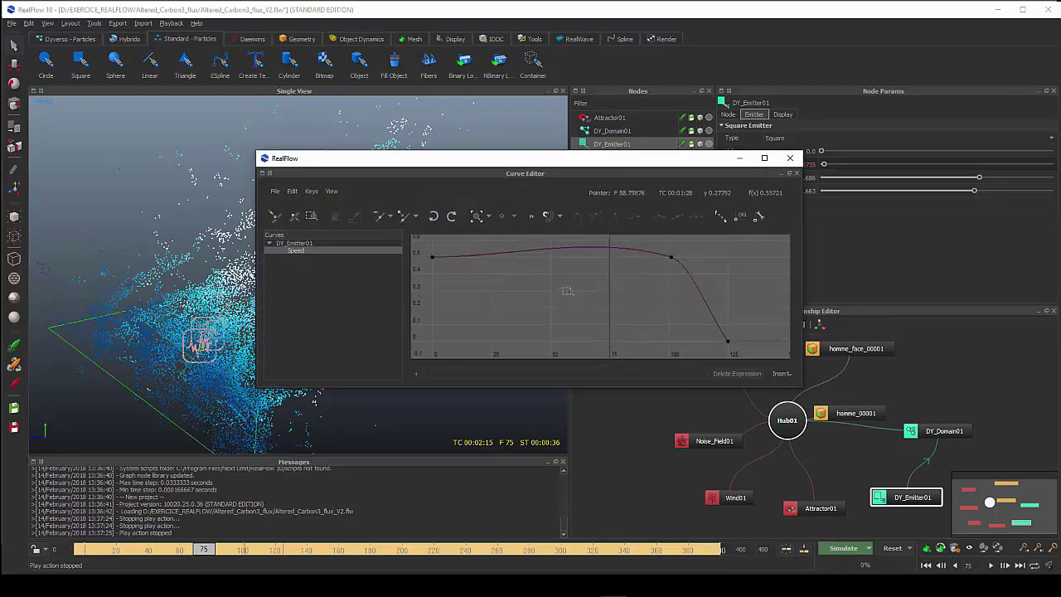
{"action": "mouse_move", "coordinate": [427, 242]}
{"action": "left_mouse_down"}
{"action": "mouse_move", "coordinate": [455, 258]}
{"action": "mouse_move", "coordinate": [728, 279]}
{"action": "left_mouse_up"}
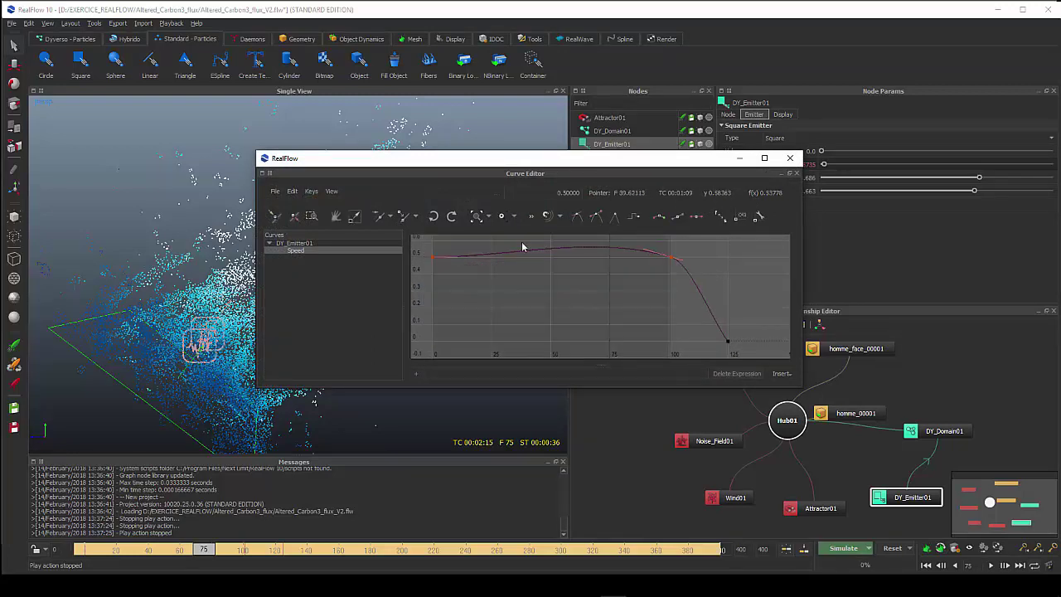
{"action": "left_click", "coordinate": [611, 219]}
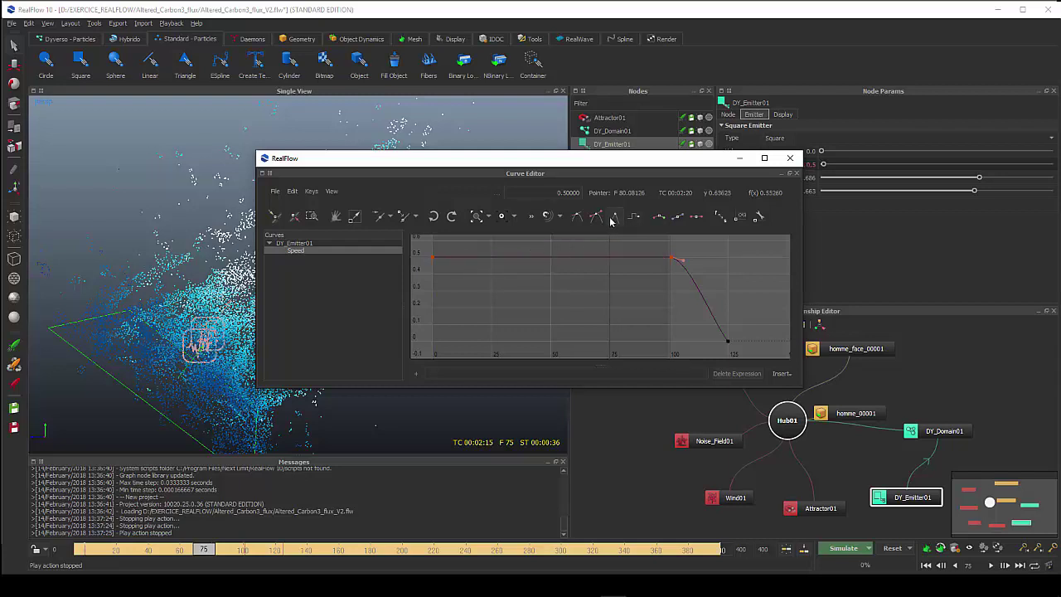
{"action": "left_click", "coordinate": [748, 260]}
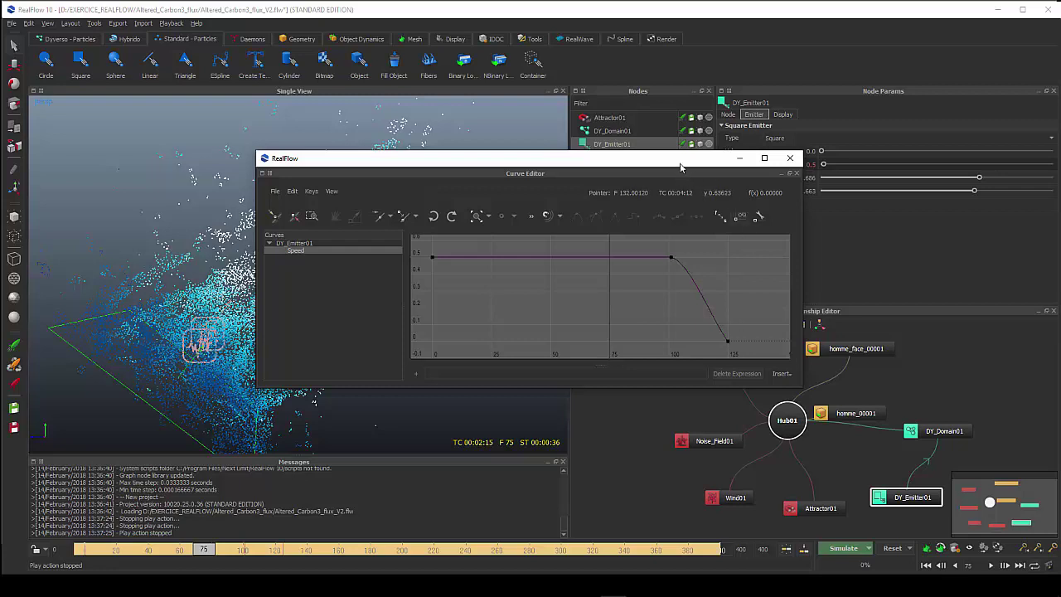
{"action": "left_click_drag", "start_coordinate": [683, 168], "coordinate": [1060, 266]}
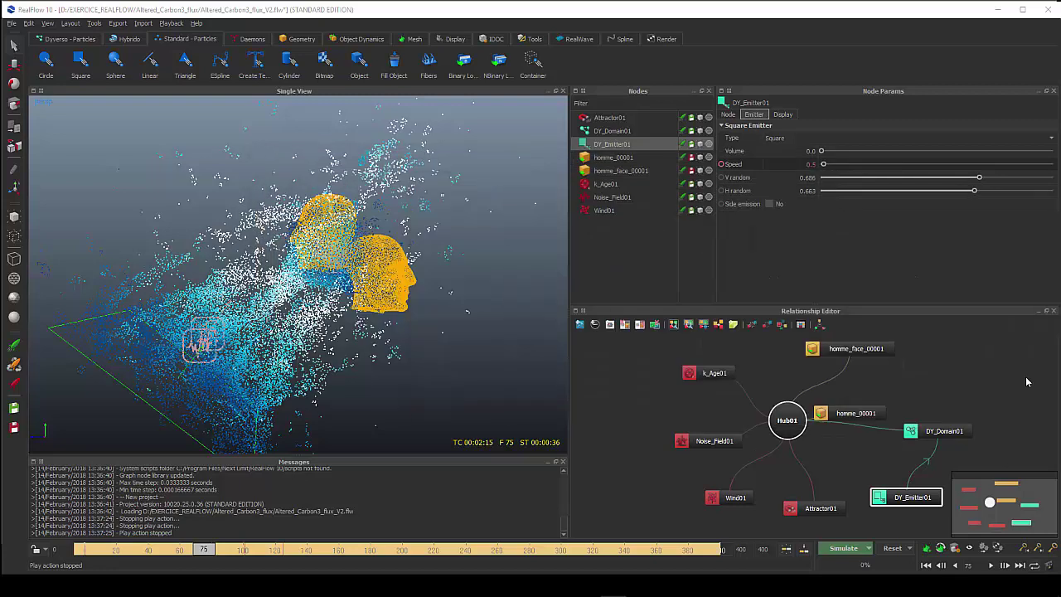
Step: Scrub past frame 100 to check the new flow, then select the k_Age01 daemon
{"action": "mouse_move", "coordinate": [214, 549]}
{"action": "left_mouse_down"}
{"action": "mouse_move", "coordinate": [426, 549]}
{"action": "mouse_move", "coordinate": [245, 553]}
{"action": "left_mouse_up"}
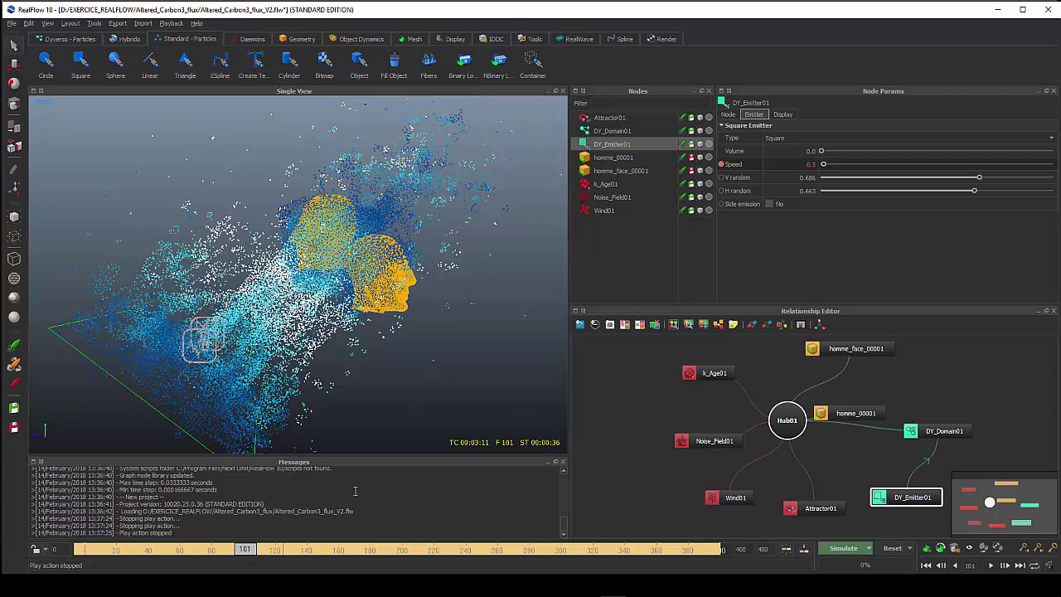
{"action": "left_click", "coordinate": [700, 373]}
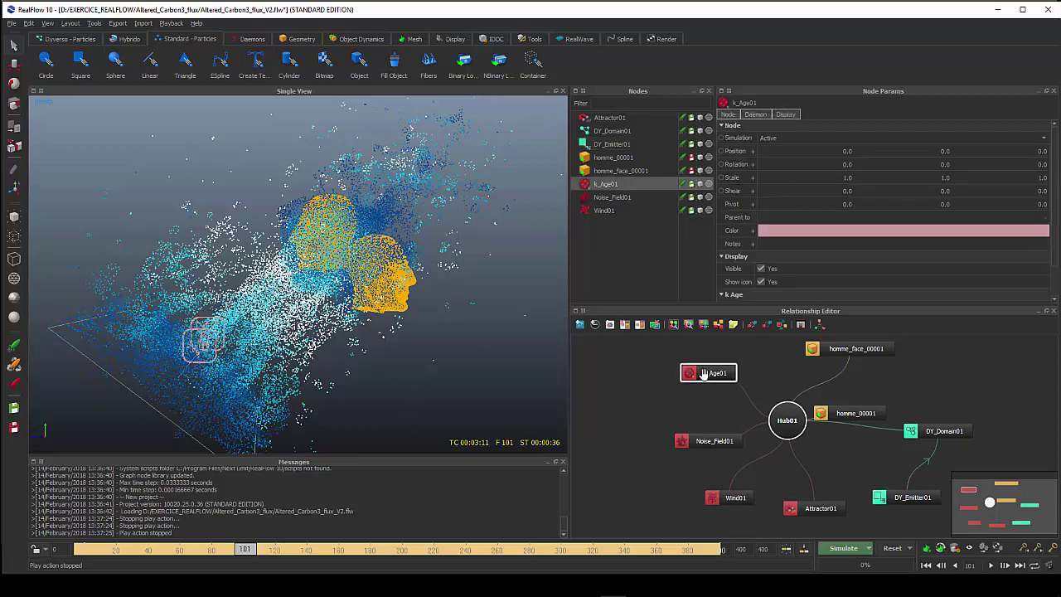
Step: Check k_Age01's Life 100 and Variation 10, then scrub frames 50–134 and orbit around the heads
{"action": "left_click", "coordinate": [755, 116]}
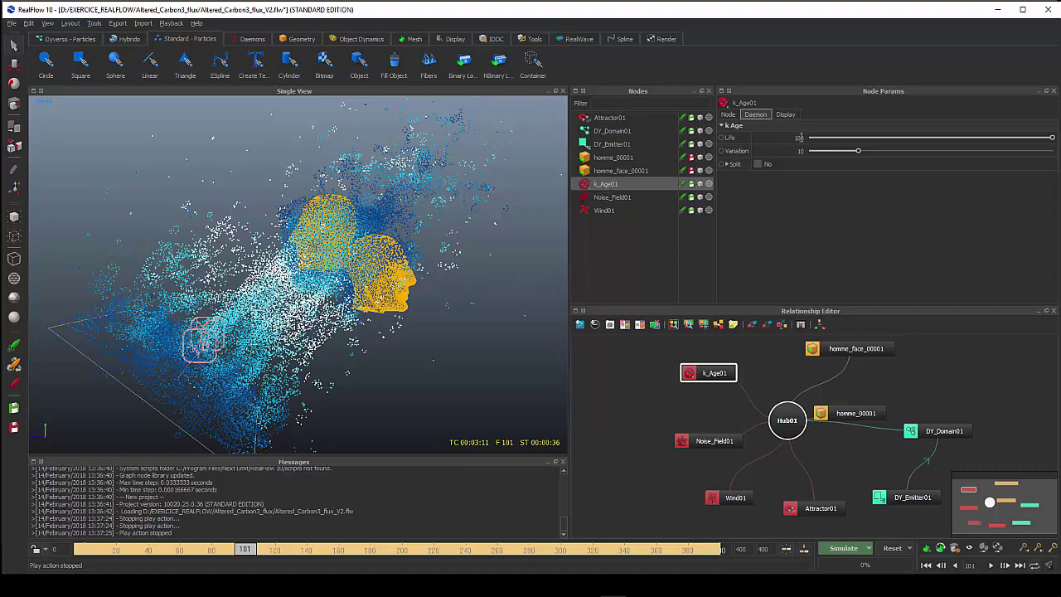
{"action": "mouse_move", "coordinate": [247, 548]}
{"action": "left_mouse_down"}
{"action": "mouse_move", "coordinate": [299, 562]}
{"action": "mouse_move", "coordinate": [390, 562]}
{"action": "mouse_move", "coordinate": [261, 562]}
{"action": "mouse_move", "coordinate": [278, 562]}
{"action": "left_mouse_up"}
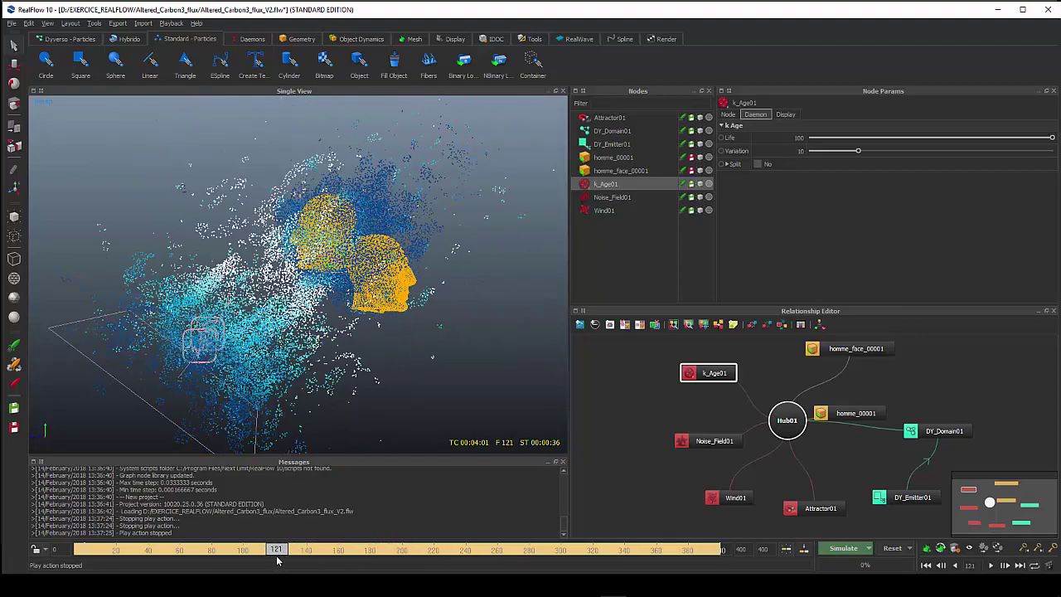
{"action": "scroll", "coordinate": [343, 436], "scroll_direction": "up", "scroll_amount": 2}
{"action": "scroll", "coordinate": [346, 431], "scroll_direction": "up", "scroll_amount": 2}
{"action": "scroll", "coordinate": [348, 429], "scroll_direction": "up", "scroll_amount": 1}
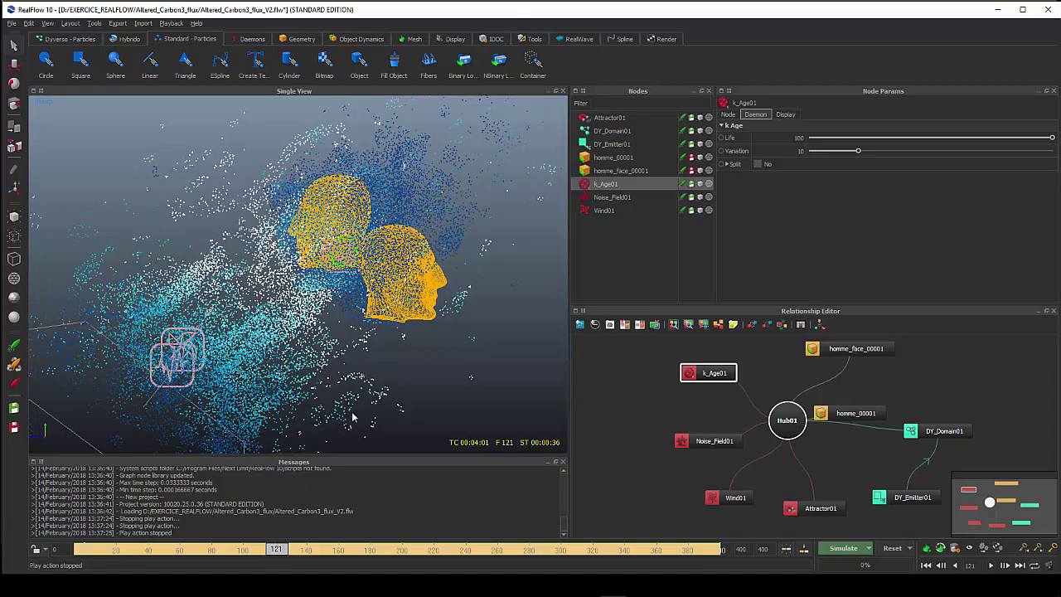
{"action": "mouse_move", "coordinate": [272, 549]}
{"action": "left_mouse_down"}
{"action": "mouse_move", "coordinate": [218, 553]}
{"action": "mouse_move", "coordinate": [247, 552]}
{"action": "left_mouse_up"}
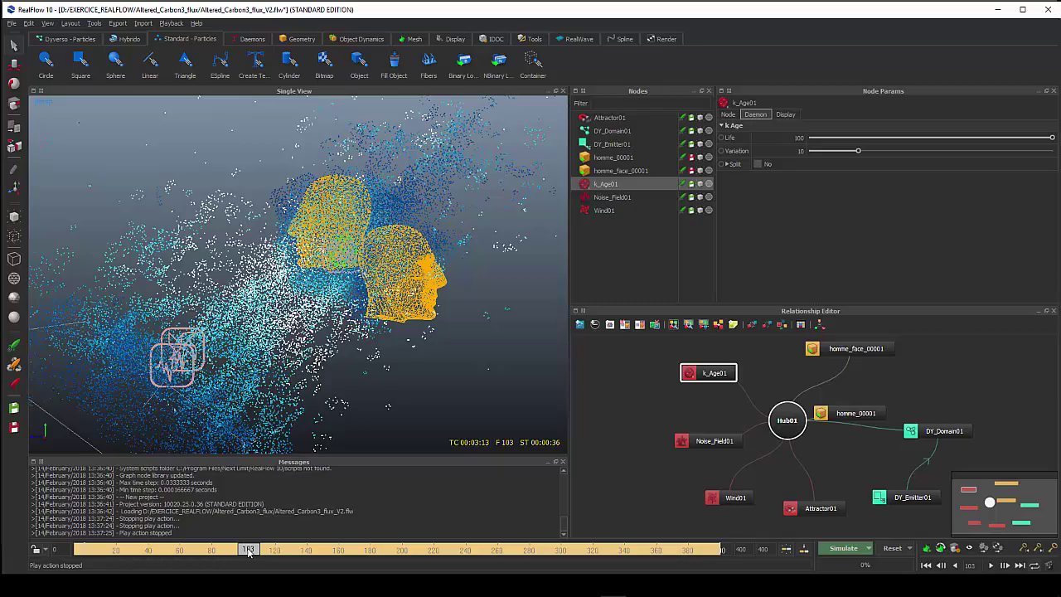
{"action": "mouse_move", "coordinate": [248, 552]}
{"action": "left_mouse_down"}
{"action": "mouse_move", "coordinate": [165, 553]}
{"action": "mouse_move", "coordinate": [261, 551]}
{"action": "left_mouse_up"}
{"action": "scroll", "coordinate": [358, 290], "scroll_direction": "up", "scroll_amount": 2}
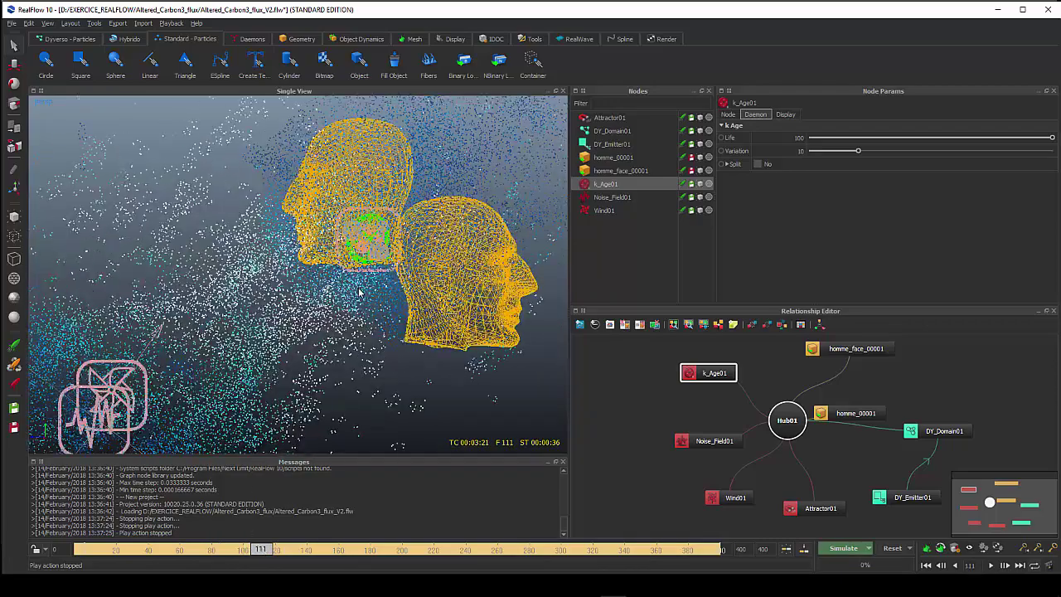
{"action": "left_click_drag", "start_coordinate": [502, 213], "coordinate": [462, 329], "text": "alt"}
Step: Show homme_face_00001's Dyverso interaction settings, then scrub to earlier frames and orbit around the heads
{"action": "left_click", "coordinate": [603, 170]}
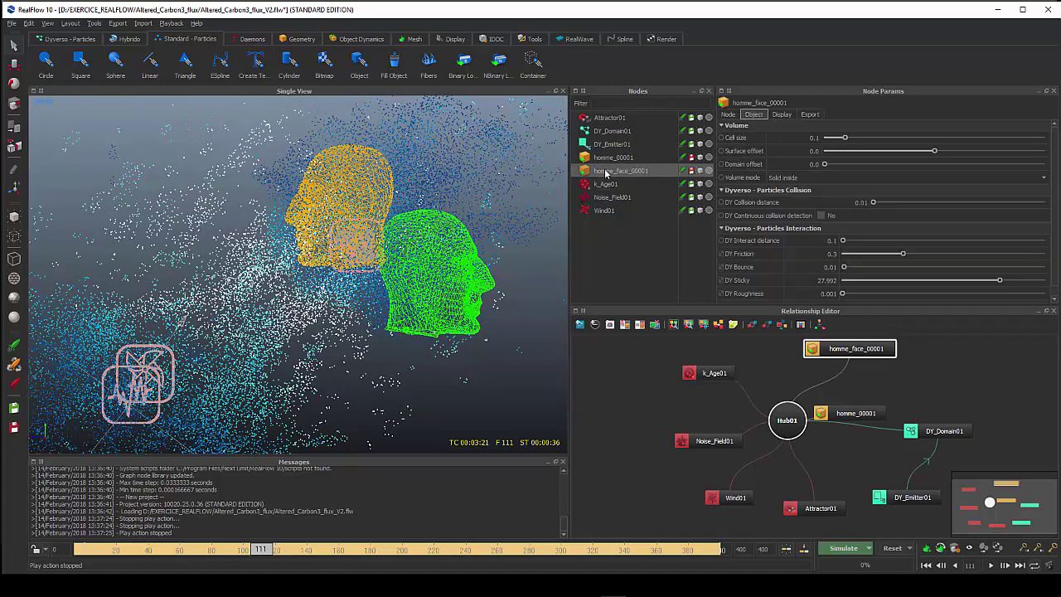
{"action": "scroll", "coordinate": [808, 235], "scroll_direction": "down", "scroll_amount": 1}
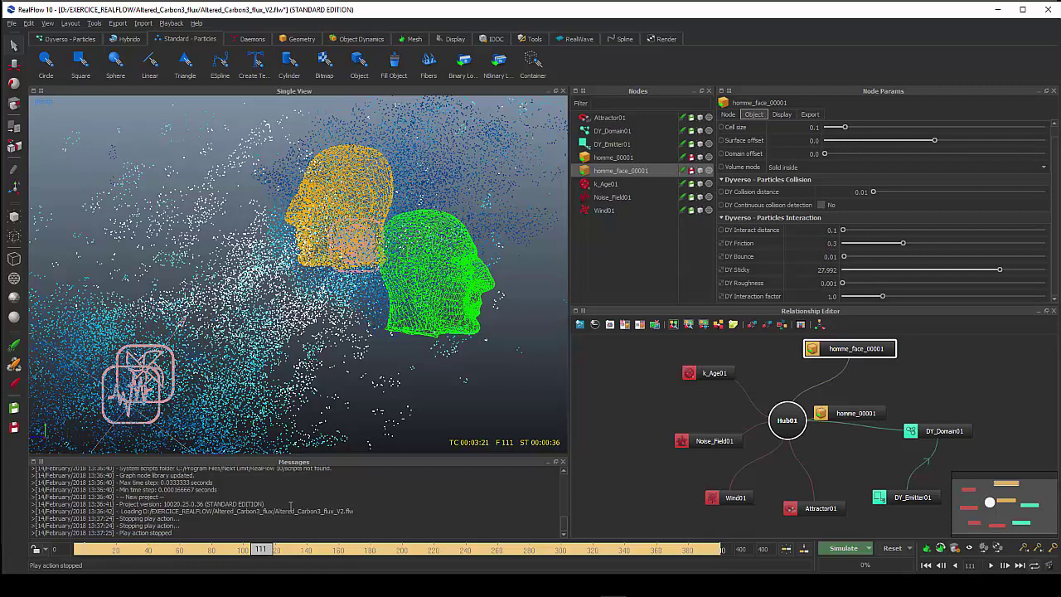
{"action": "mouse_move", "coordinate": [262, 554]}
{"action": "left_mouse_down"}
{"action": "mouse_move", "coordinate": [217, 555]}
{"action": "mouse_move", "coordinate": [370, 550]}
{"action": "mouse_move", "coordinate": [243, 548]}
{"action": "left_mouse_up"}
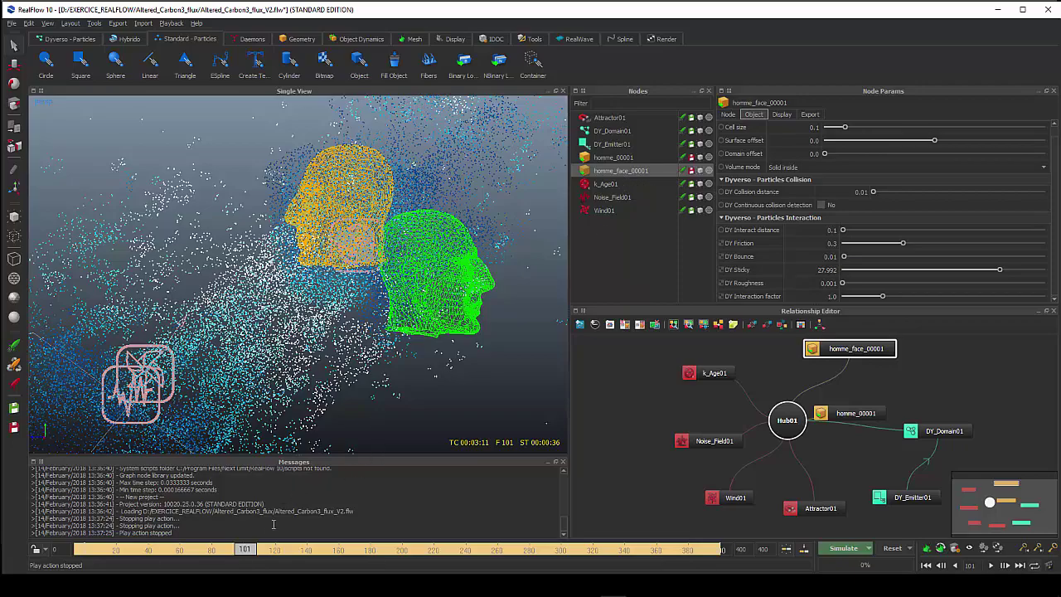
{"action": "left_click_drag", "start_coordinate": [249, 552], "coordinate": [248, 551]}
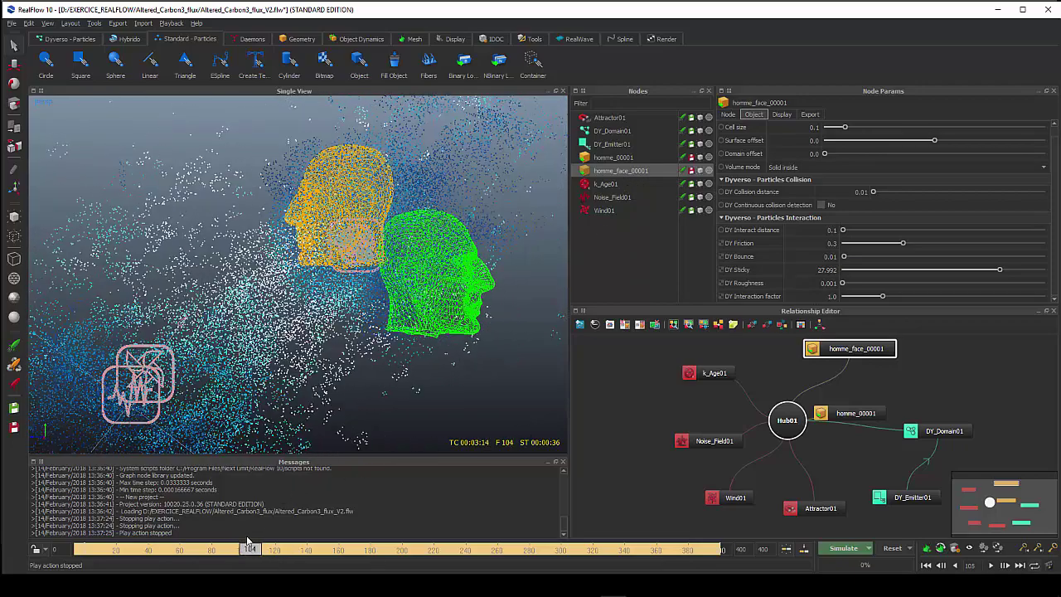
{"action": "left_click_drag", "start_coordinate": [306, 370], "coordinate": [307, 370], "text": "alt"}
{"action": "mouse_move", "coordinate": [315, 377]}
{"action": "left_mouse_down", "text": "alt"}
{"action": "mouse_move", "coordinate": [309, 410]}
{"action": "mouse_move", "coordinate": [303, 382]}
{"action": "left_mouse_up", "text": "alt"}
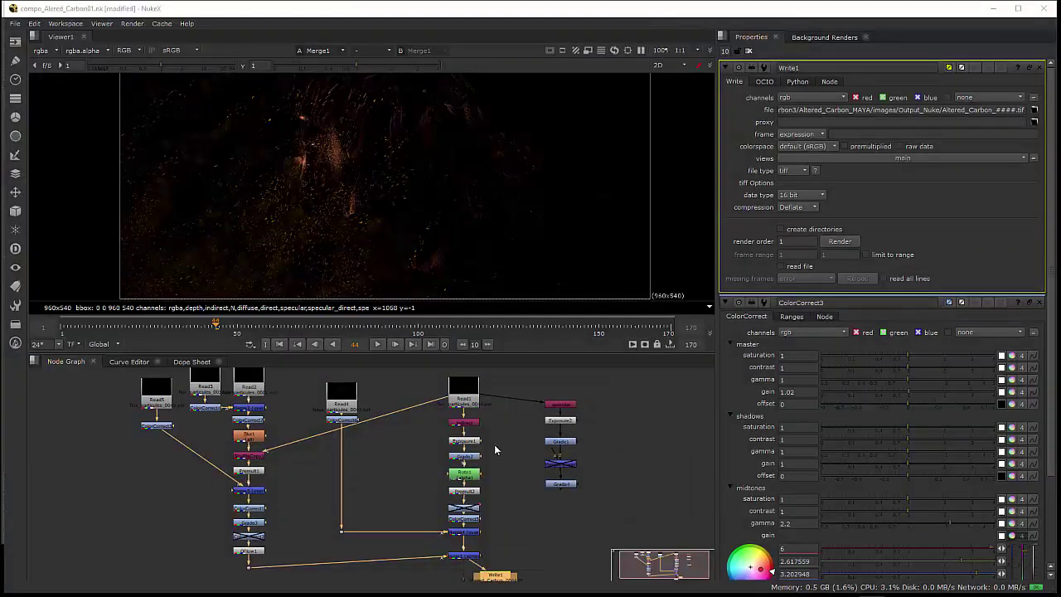
Step: View the Read4 and Read1 renders, scrubbing Read1 from frame 85 to 117
{"action": "left_click", "coordinate": [346, 403]}
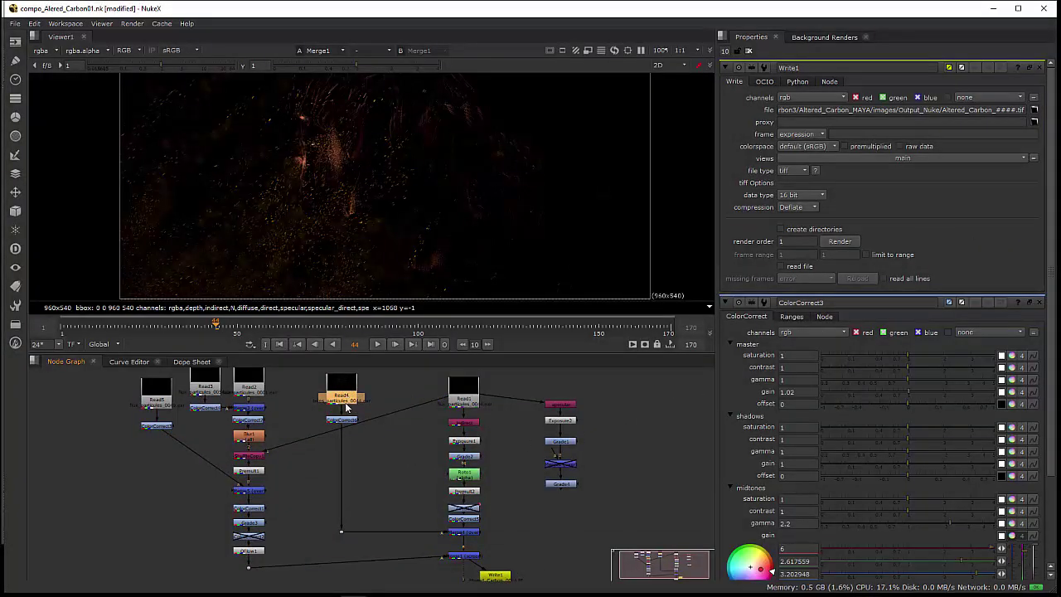
{"action": "middle_click_drag", "start_coordinate": [373, 453], "coordinate": [390, 470]}
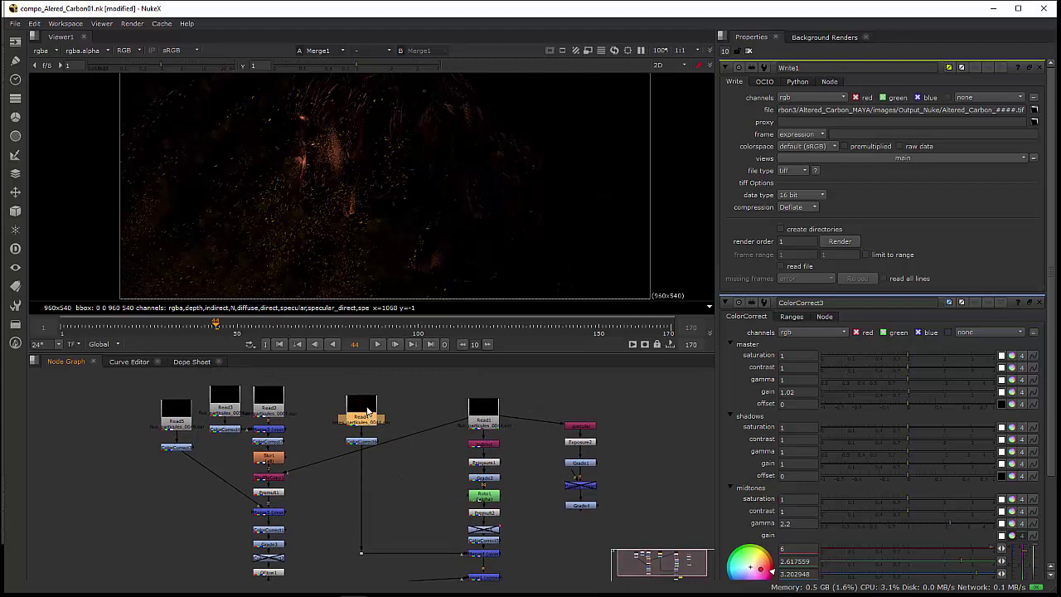
{"action": "key", "text": "1"}
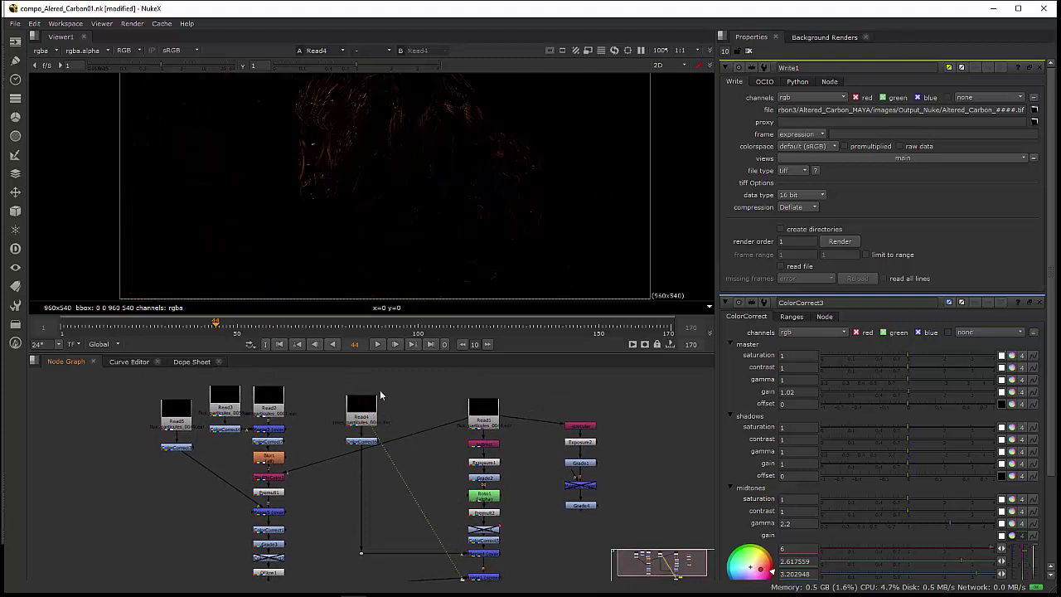
{"action": "left_click", "coordinate": [489, 415]}
{"action": "key", "text": "1"}
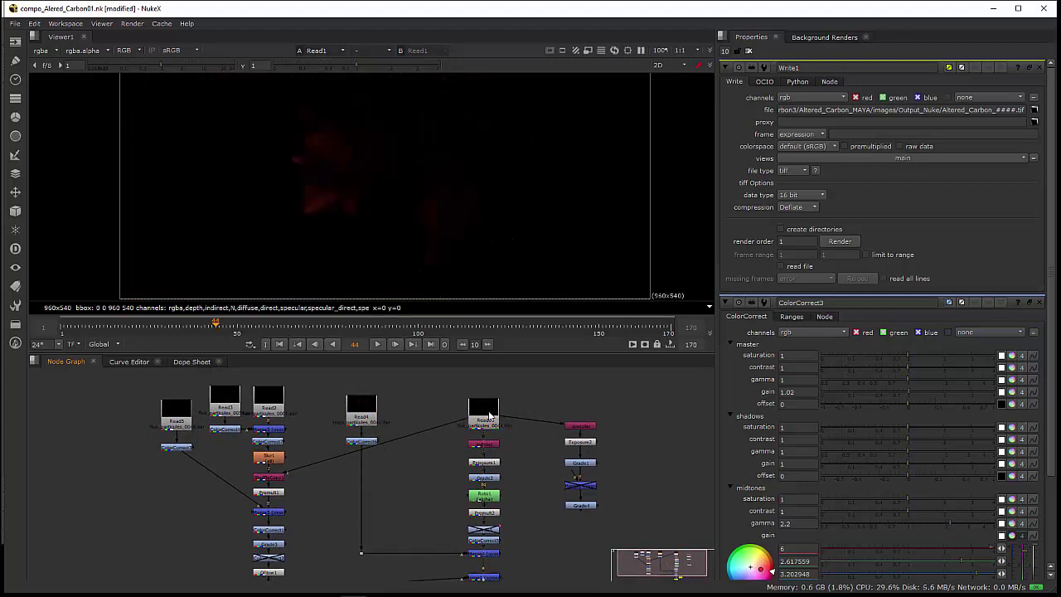
{"action": "left_click", "coordinate": [365, 327]}
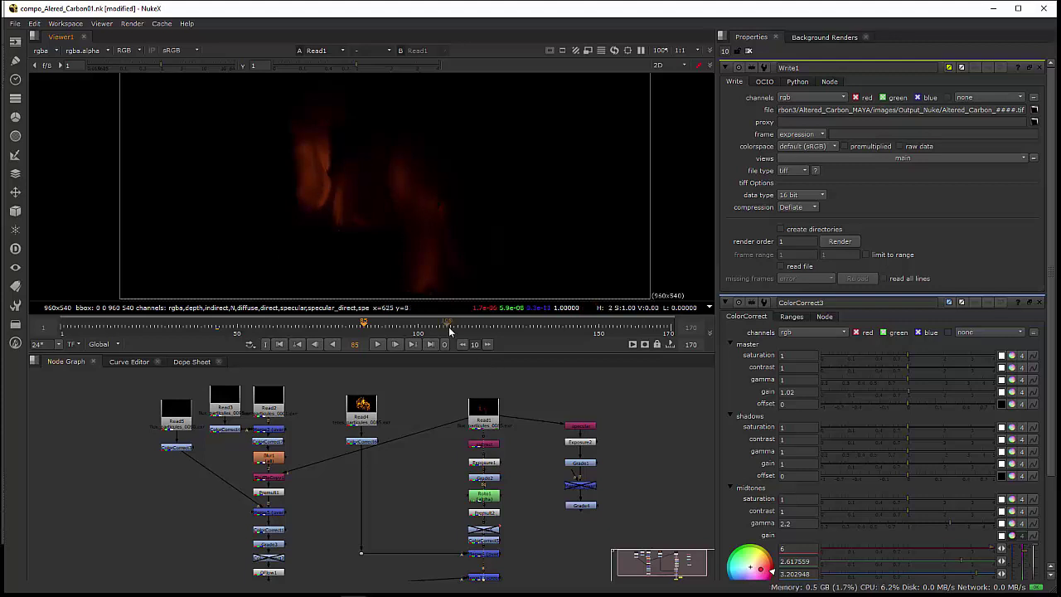
{"action": "mouse_move", "coordinate": [448, 327]}
{"action": "left_mouse_down"}
{"action": "mouse_move", "coordinate": [481, 326]}
{"action": "mouse_move", "coordinate": [229, 333]}
{"action": "mouse_move", "coordinate": [205, 320]}
{"action": "mouse_move", "coordinate": [462, 325]}
{"action": "left_mouse_up"}
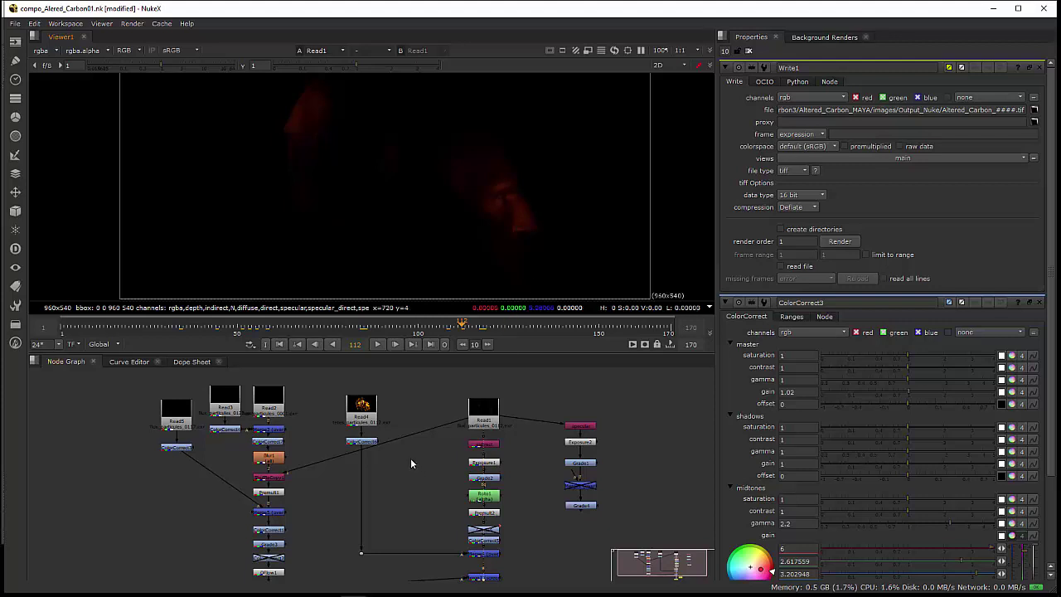
Step: Return to the Read4 orange particle render and scrub from frame 38 to 45
{"action": "left_click", "coordinate": [369, 412]}
{"action": "key", "text": "1"}
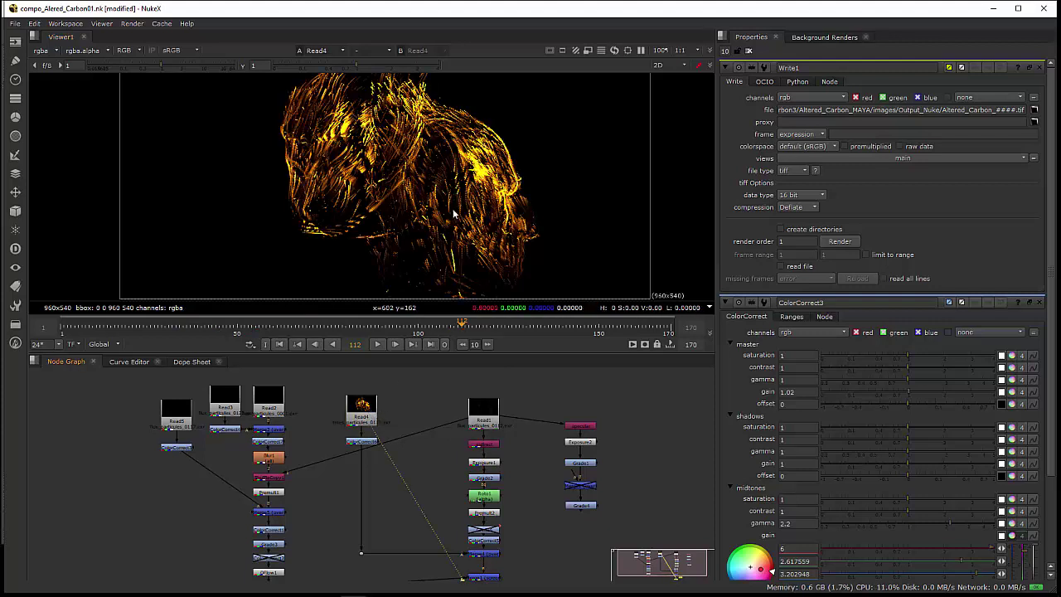
{"action": "left_click", "coordinate": [193, 327]}
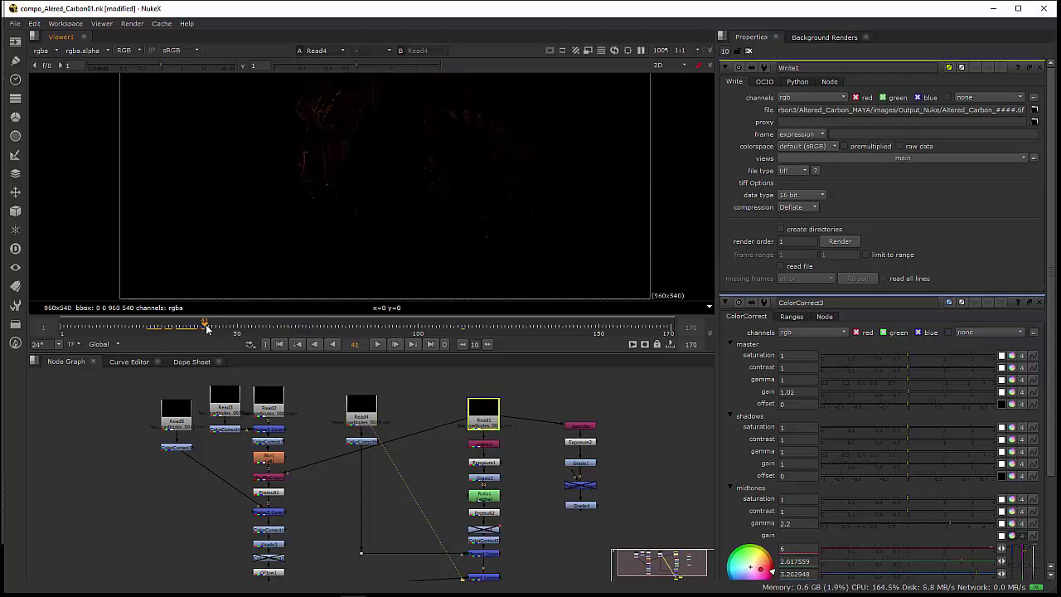
{"action": "left_click_drag", "start_coordinate": [203, 329], "coordinate": [544, 330]}
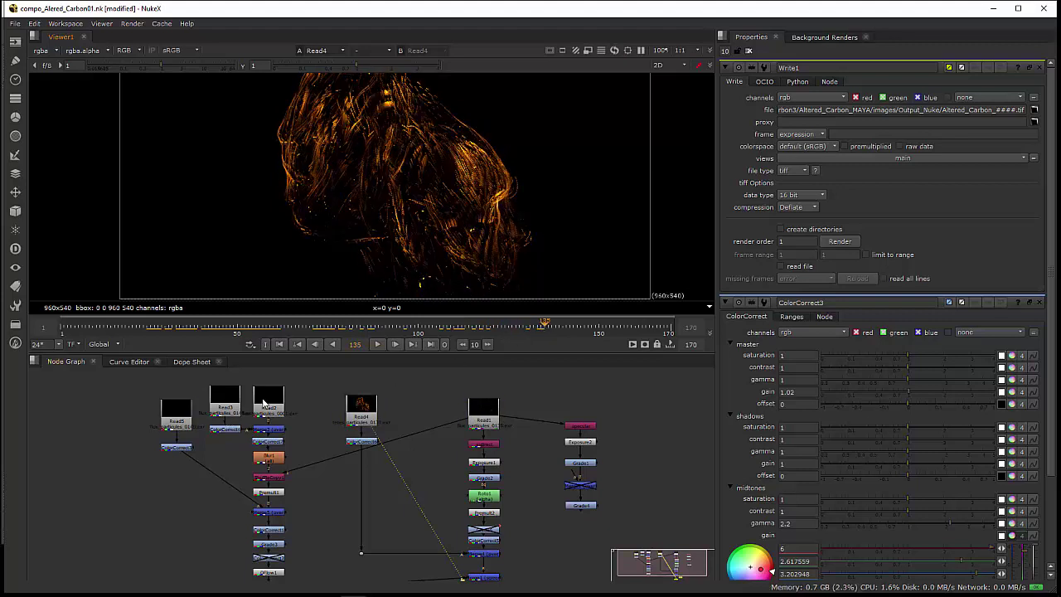
Step: View Read2 at frame 45, then send Read3 to the viewer's B input
{"action": "left_click", "coordinate": [268, 402]}
{"action": "key", "text": "1"}
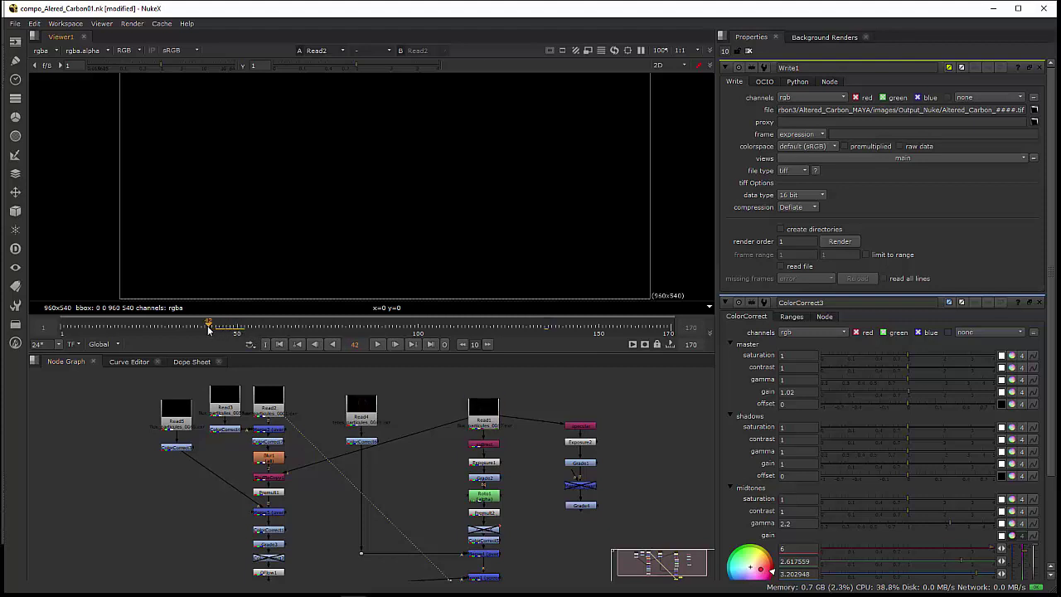
{"action": "mouse_move", "coordinate": [242, 326]}
{"action": "left_mouse_down"}
{"action": "mouse_move", "coordinate": [191, 326]}
{"action": "mouse_move", "coordinate": [222, 326]}
{"action": "left_mouse_up"}
{"action": "left_click", "coordinate": [222, 401]}
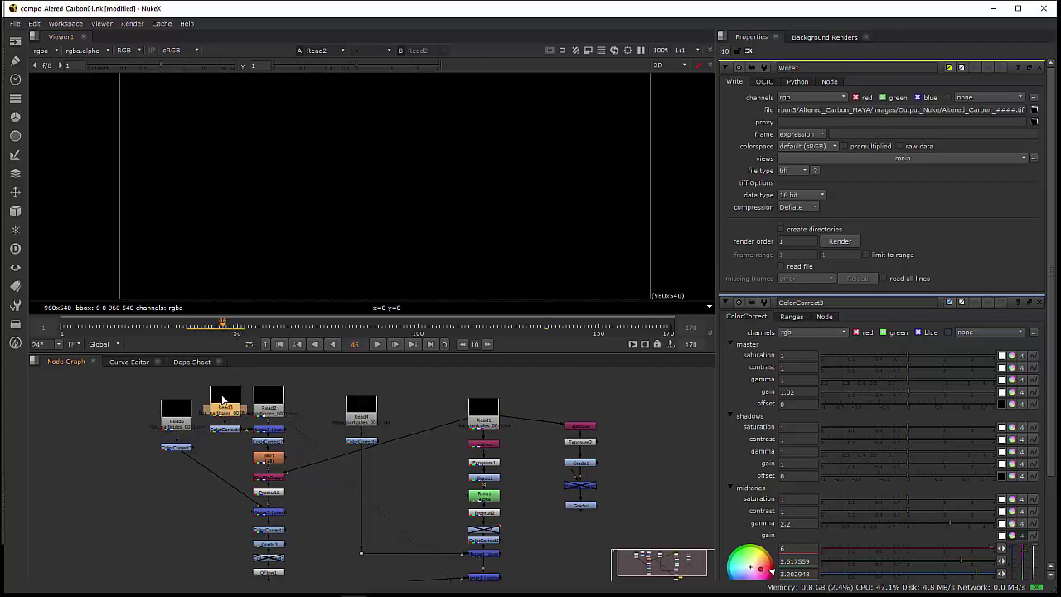
{"action": "key", "text": "2"}
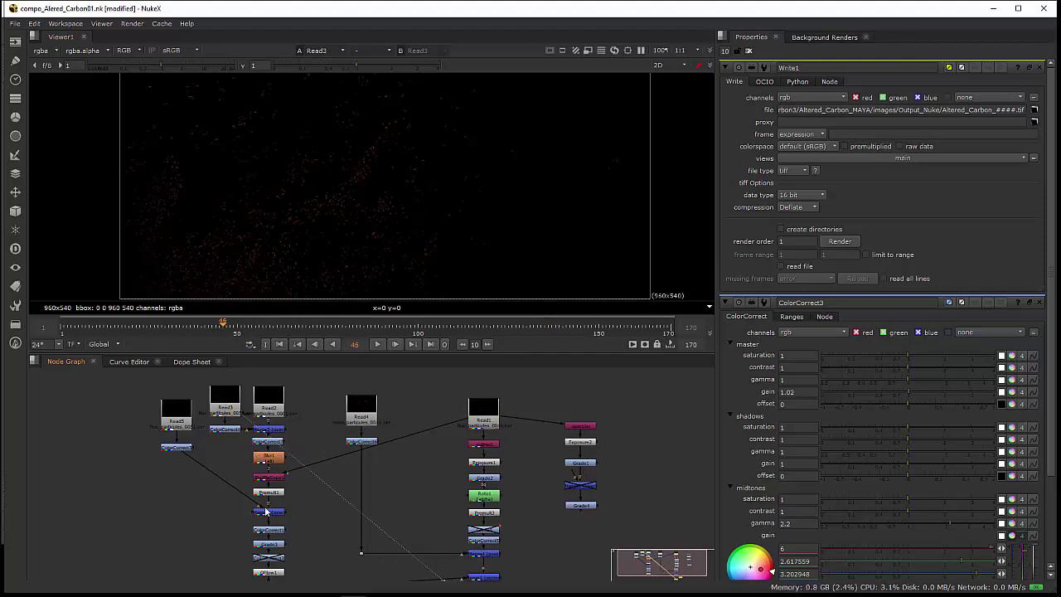
Step: Align Read5 above its ColorCorrect and view the Merge5 composite from frame 30 to 39
{"action": "left_click", "coordinate": [180, 405]}
{"action": "left_click_drag", "start_coordinate": [181, 405], "coordinate": [175, 406]}
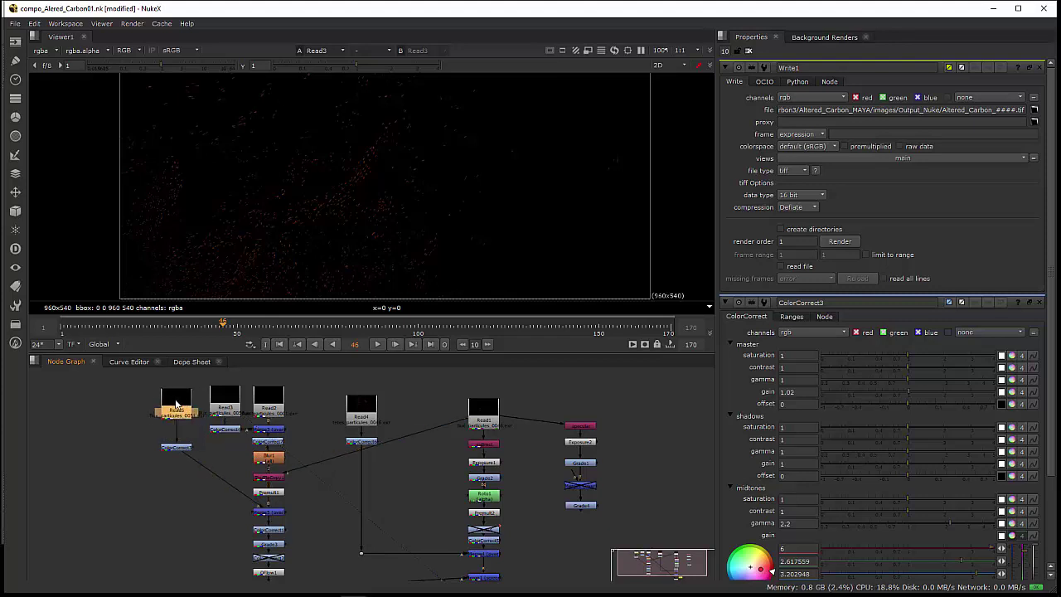
{"action": "left_click", "coordinate": [267, 513]}
{"action": "key", "text": "1"}
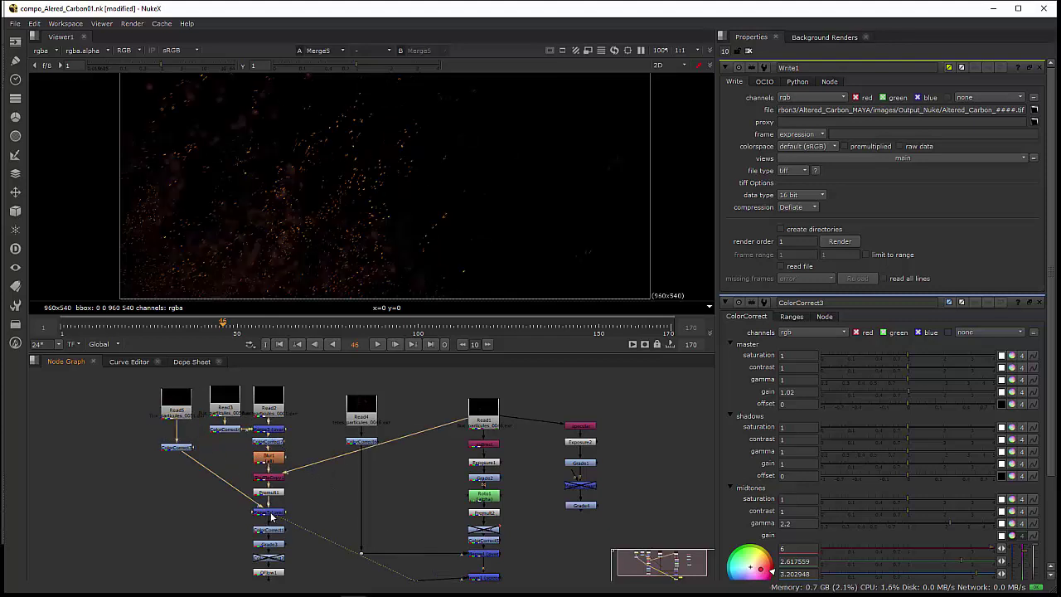
{"action": "left_click", "coordinate": [165, 326]}
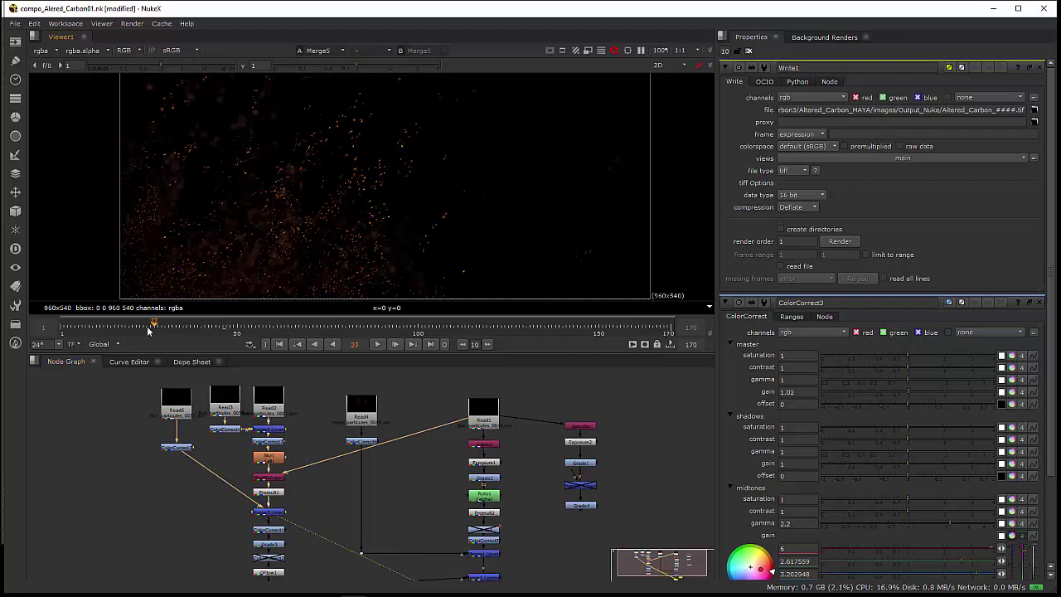
{"action": "left_click_drag", "start_coordinate": [164, 327], "coordinate": [293, 327]}
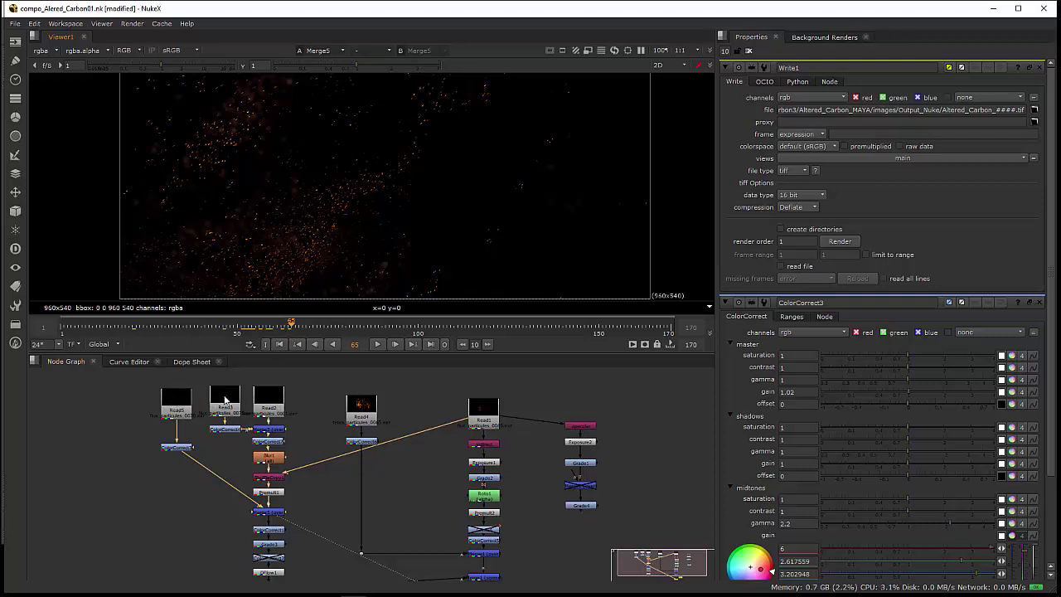
Step: Pan the node graph to Write1 and Viewer1 and select the merge feeding Write1
{"action": "left_click", "coordinate": [183, 398]}
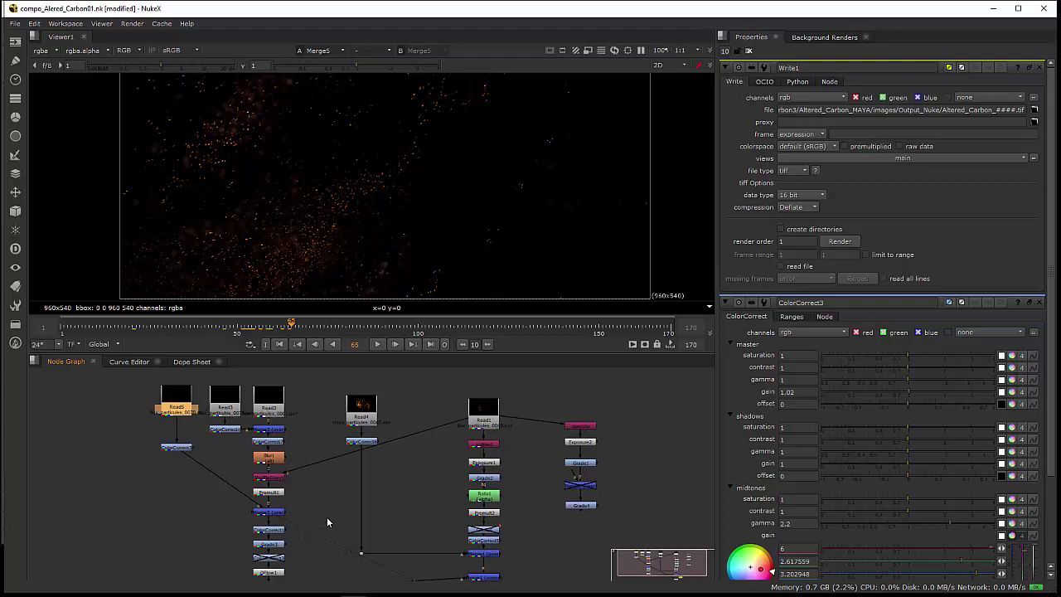
{"action": "middle_click_drag", "start_coordinate": [326, 516], "coordinate": [271, 482]}
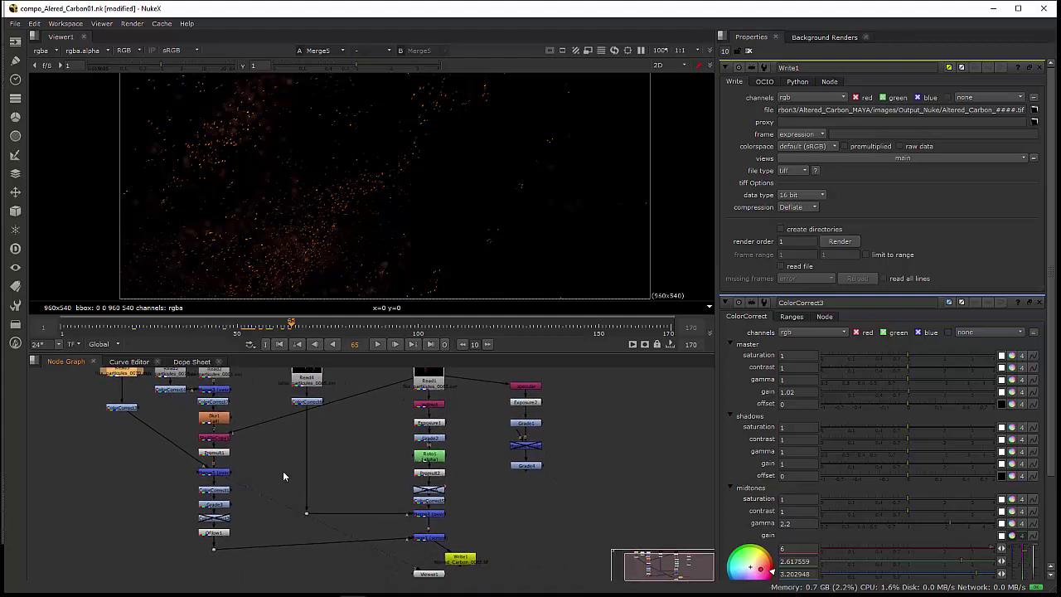
{"action": "left_click", "coordinate": [435, 539]}
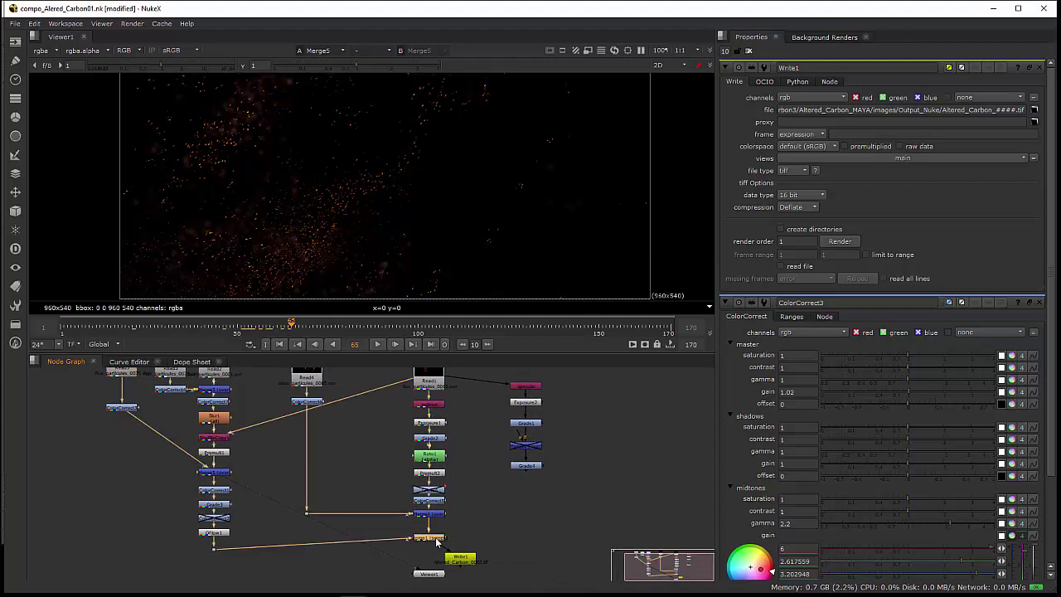
Step: Show Merge1's glowing orange particle-hair head, scrub through frames, and enlarge the viewer
{"action": "key", "text": "1"}
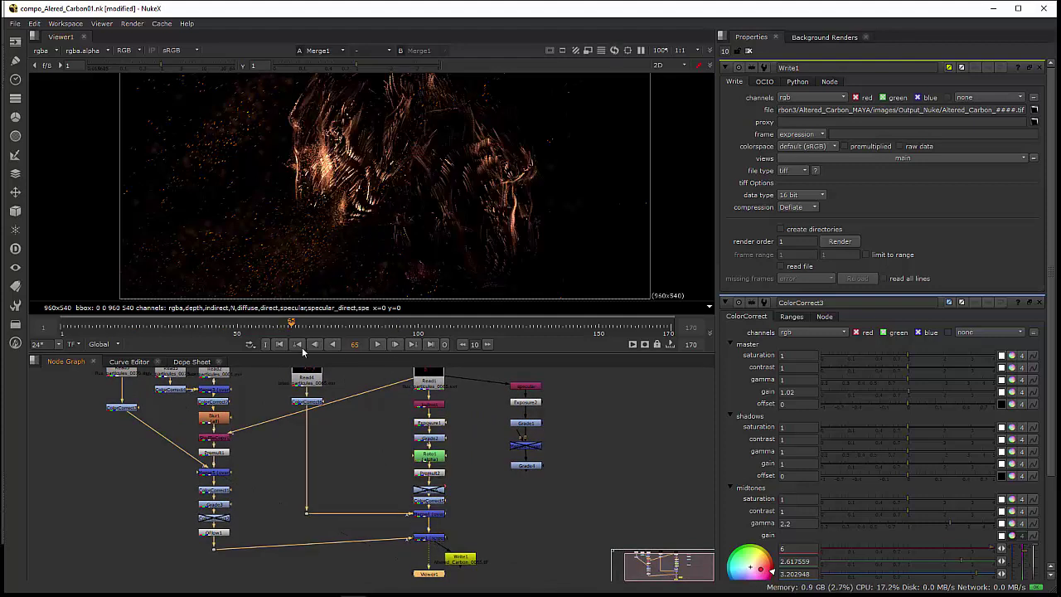
{"action": "mouse_move", "coordinate": [236, 325]}
{"action": "left_mouse_down"}
{"action": "mouse_move", "coordinate": [192, 330]}
{"action": "mouse_move", "coordinate": [623, 334]}
{"action": "left_mouse_up"}
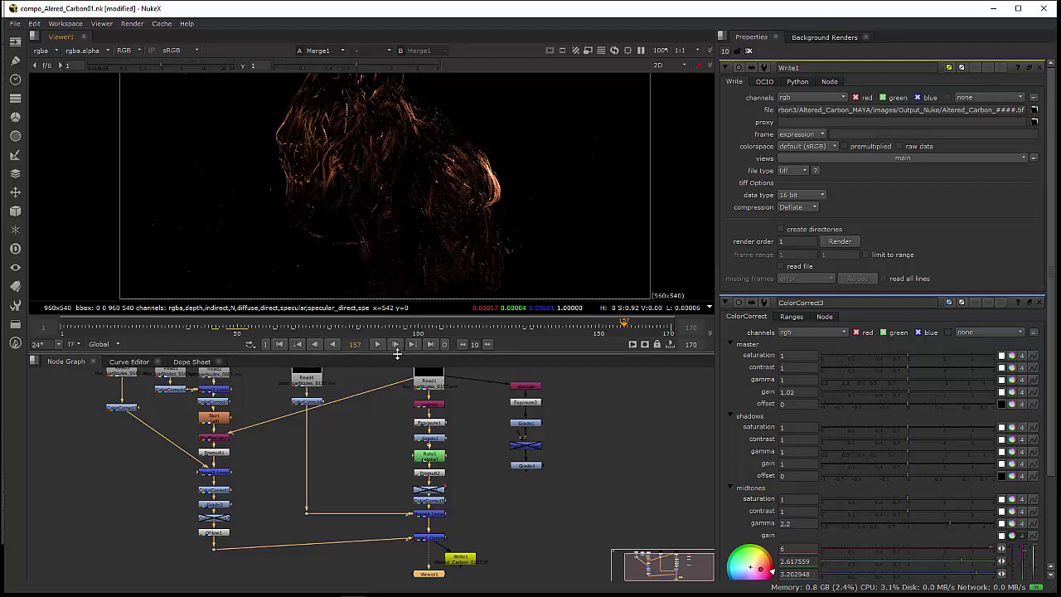
{"action": "left_click_drag", "start_coordinate": [397, 355], "coordinate": [393, 389]}
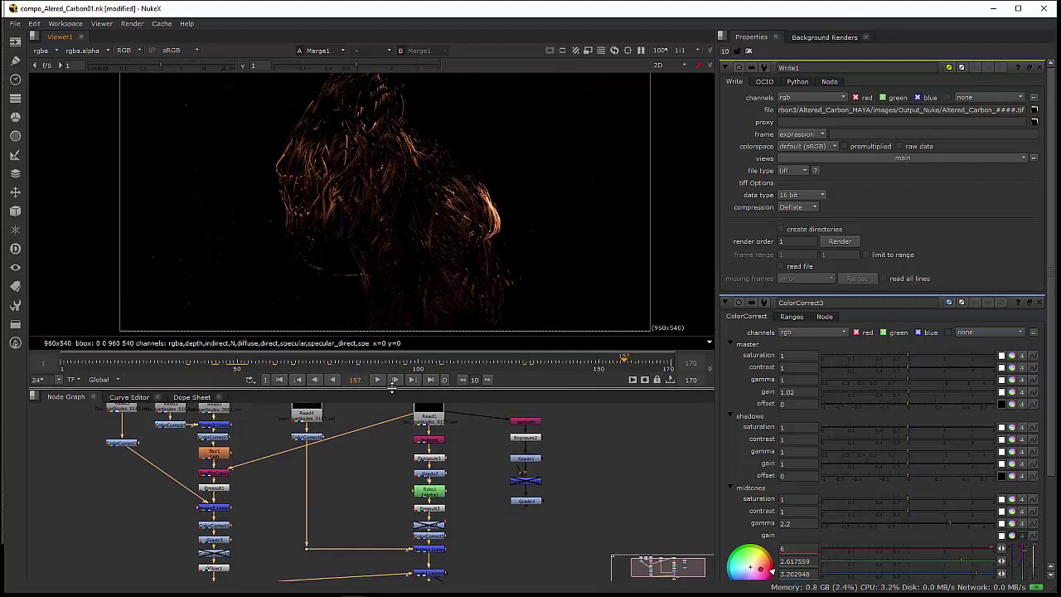